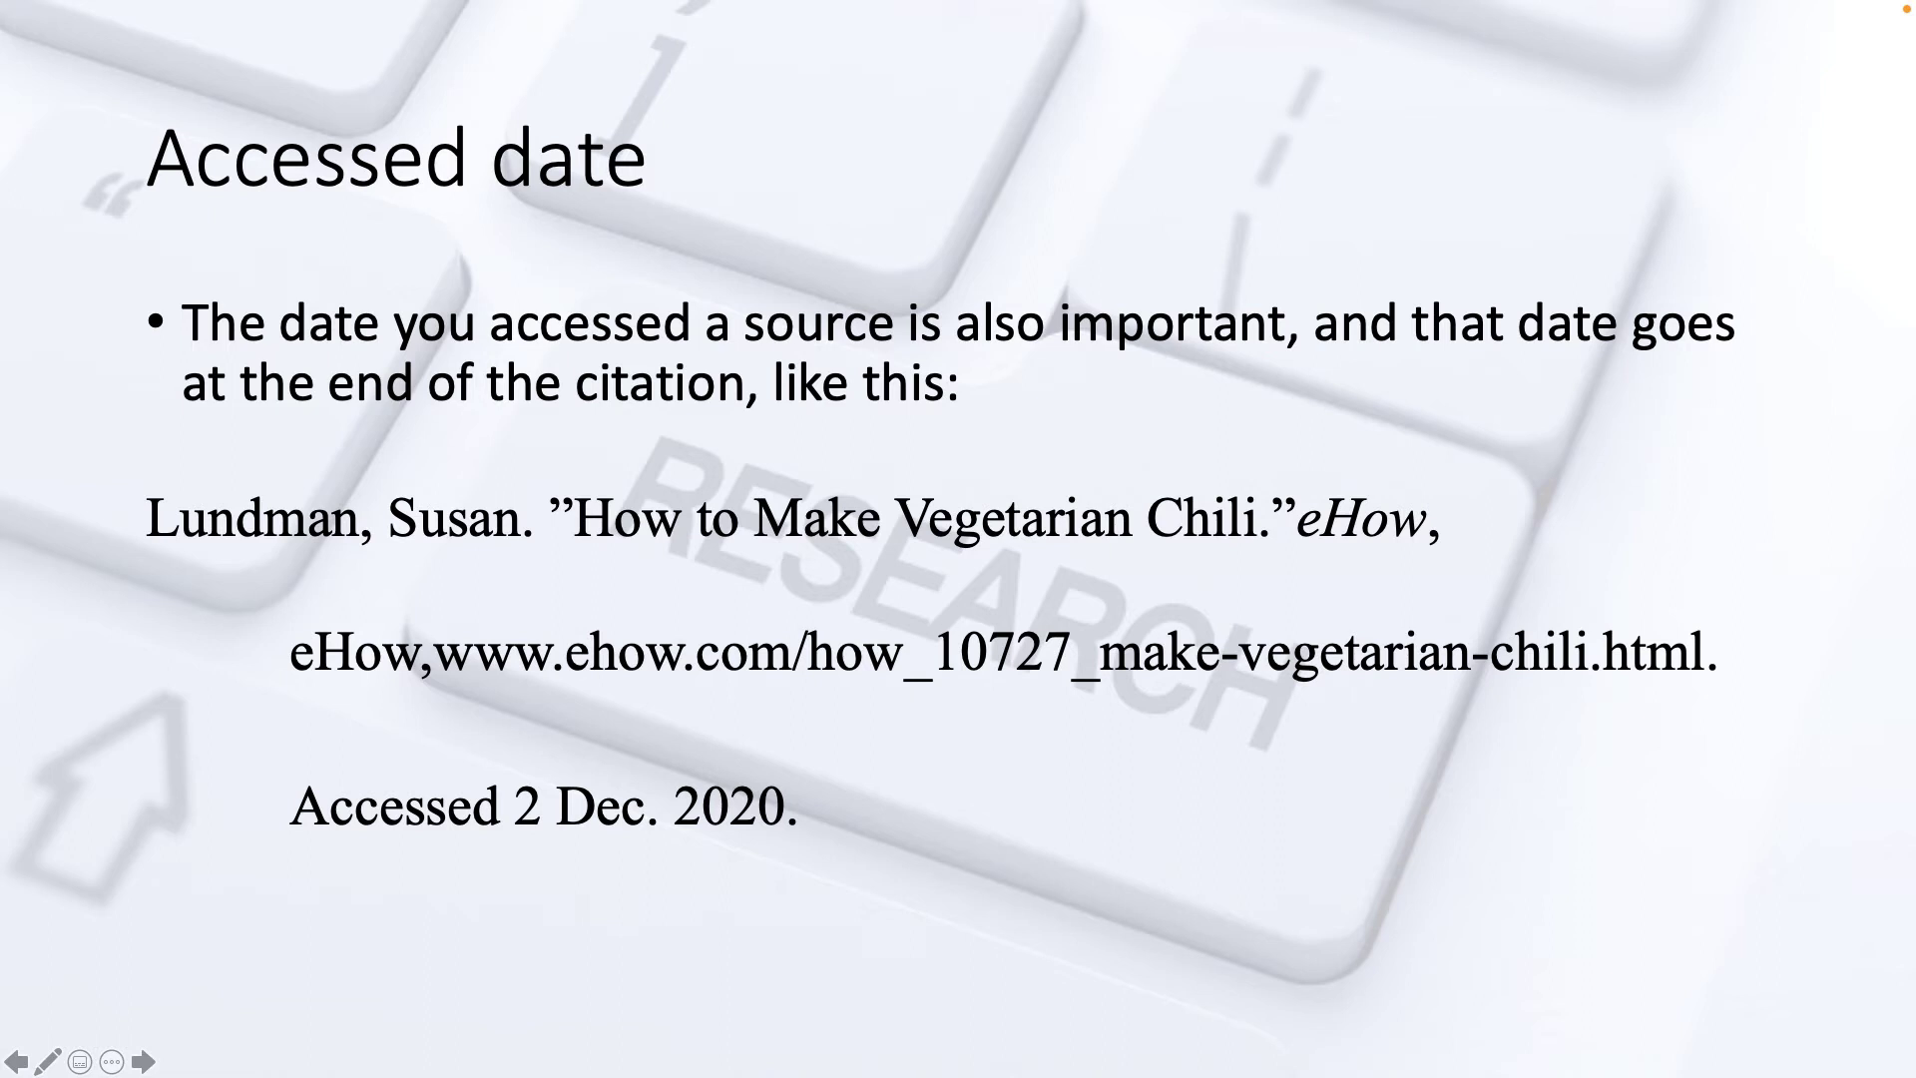
Switch to Safari, search the web for "purdue owl mla citation" and open the "MLA Works Cited Page: Basic Format" result
click(1492, 594)
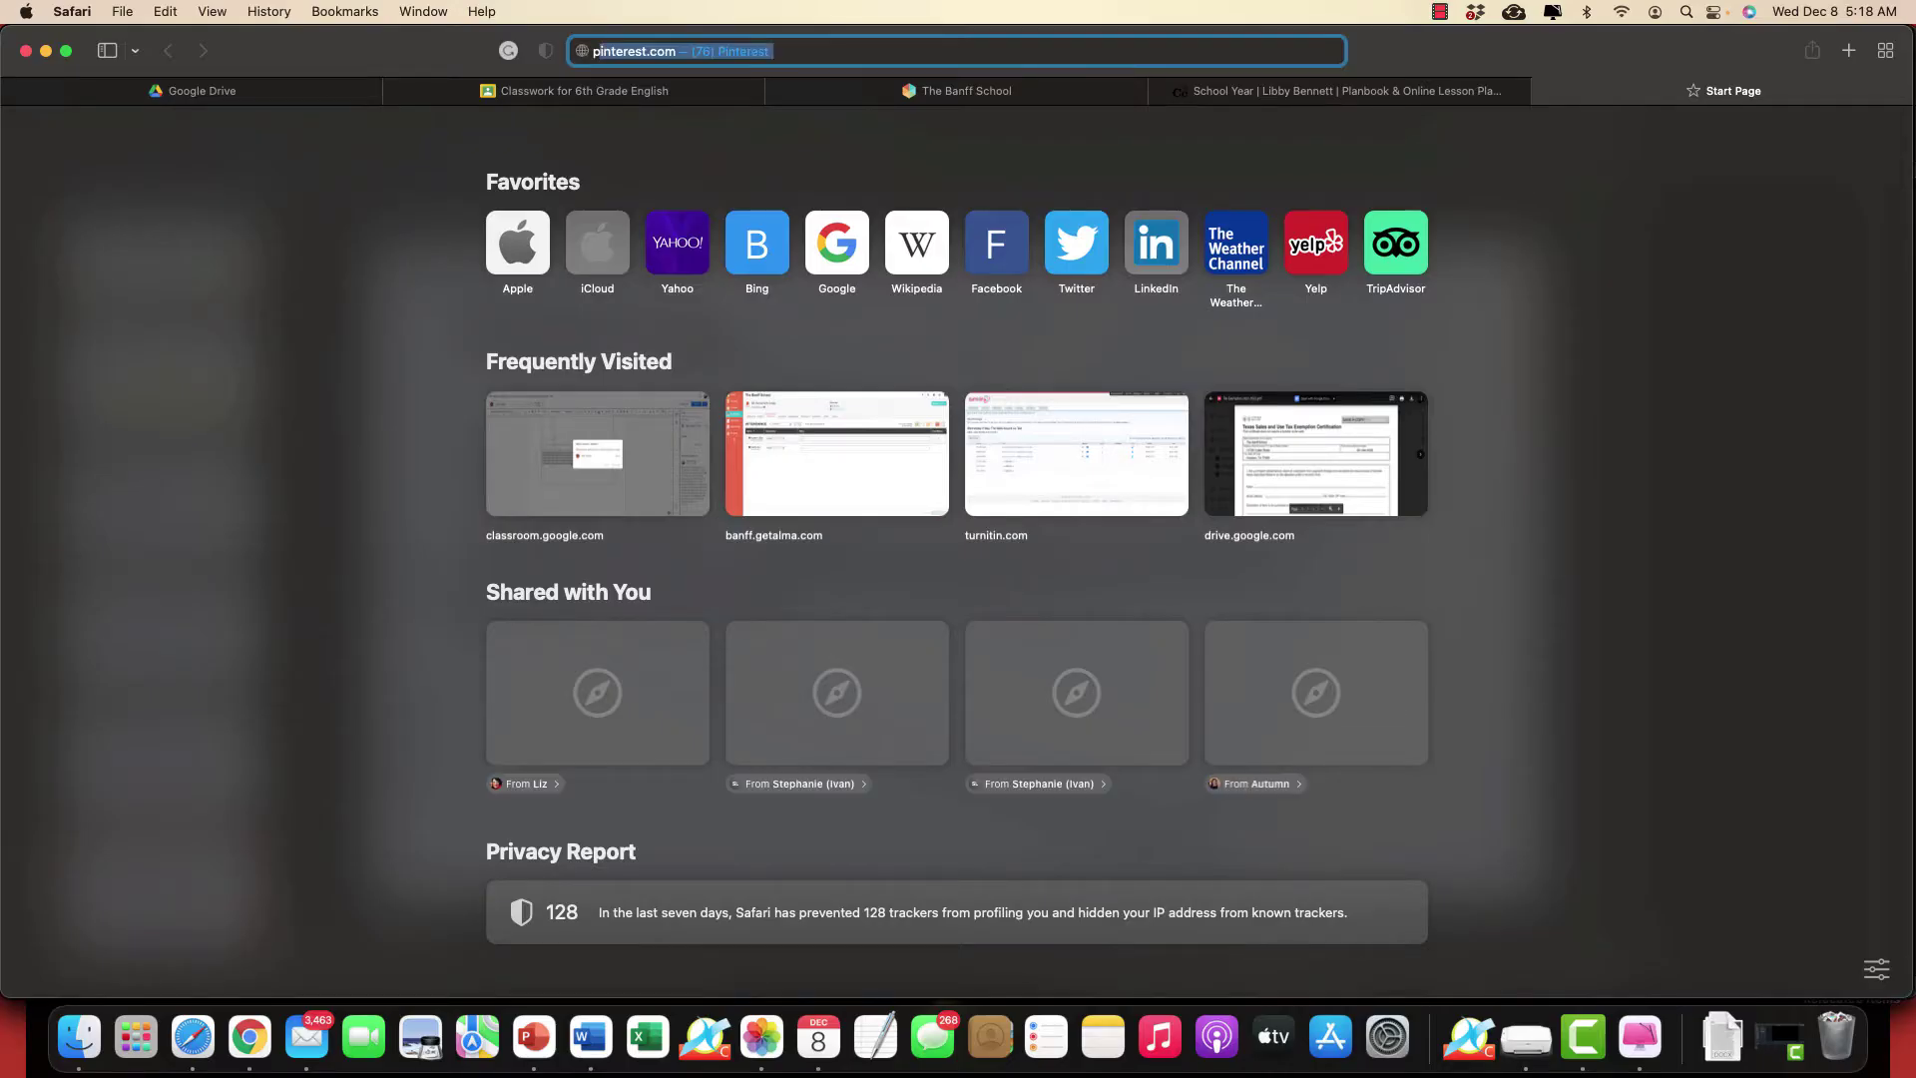
text(purdue owl )
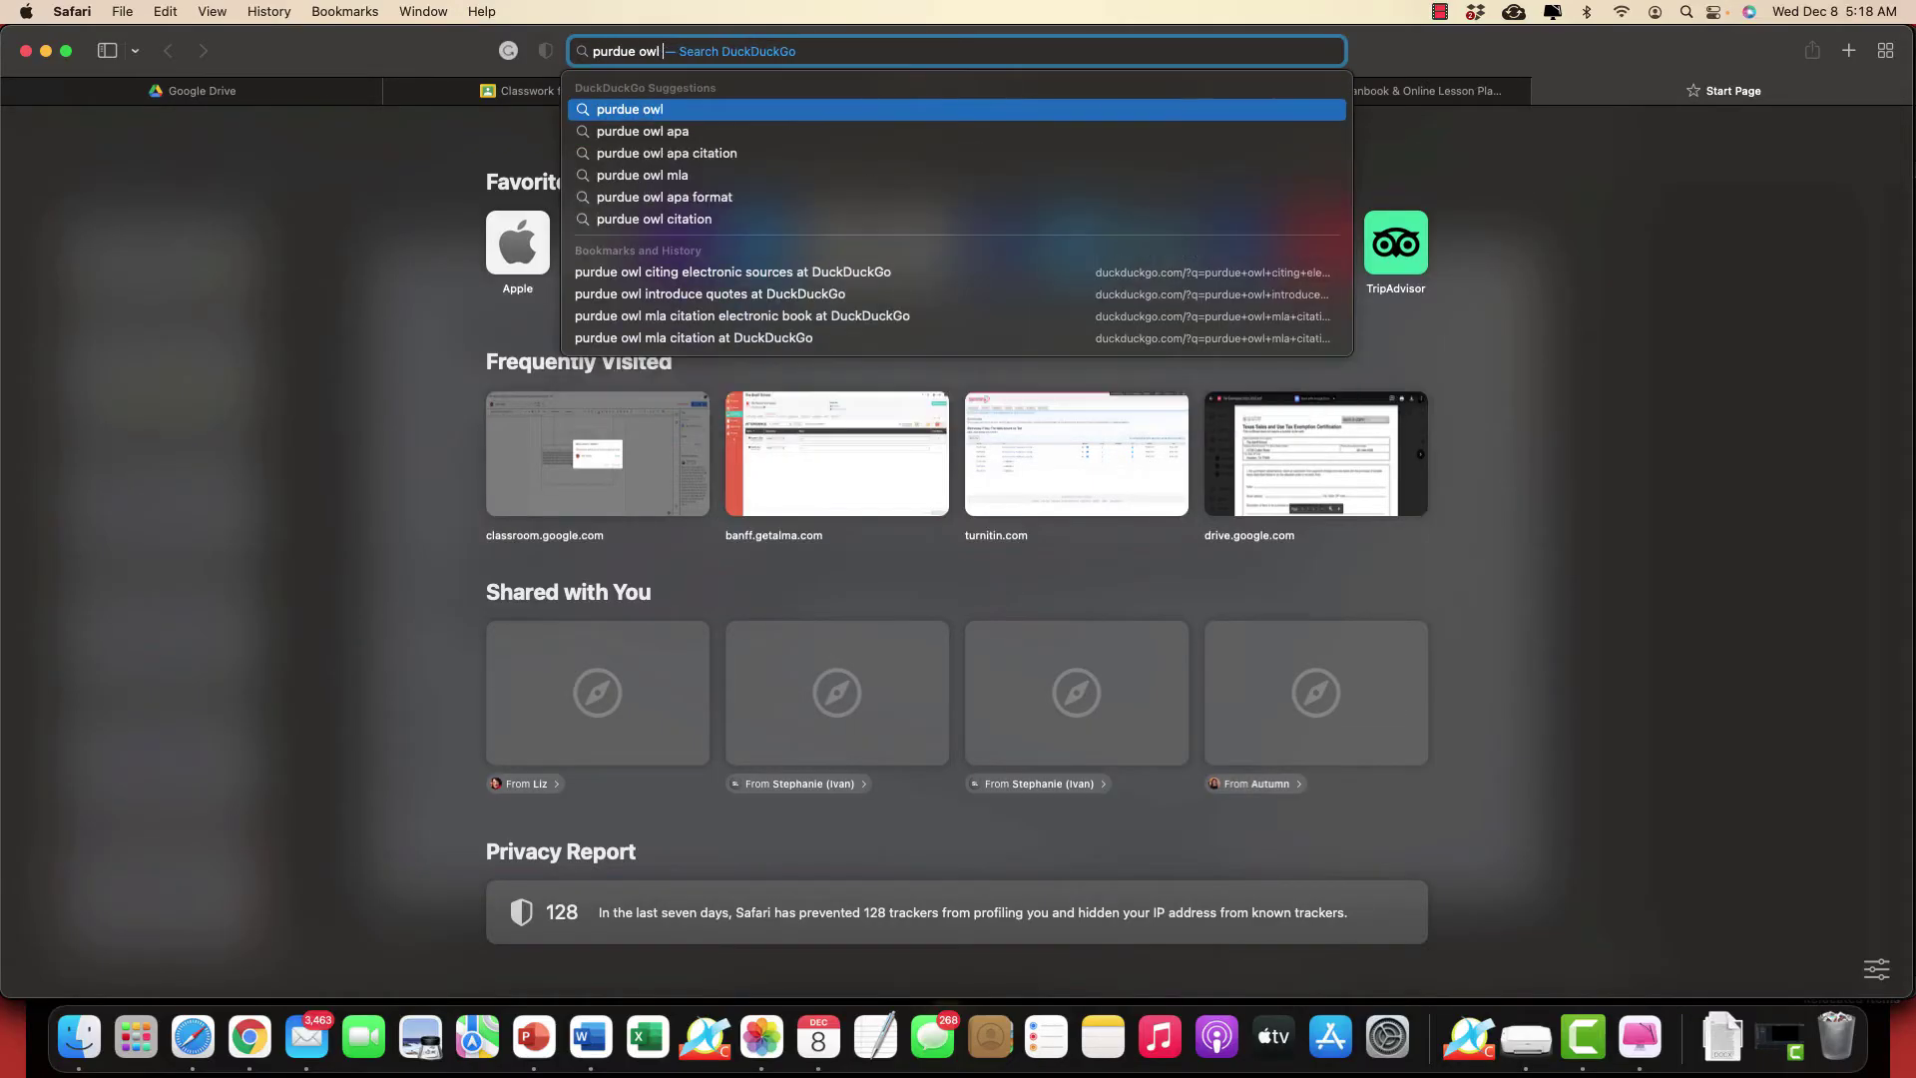
text(mla citation)
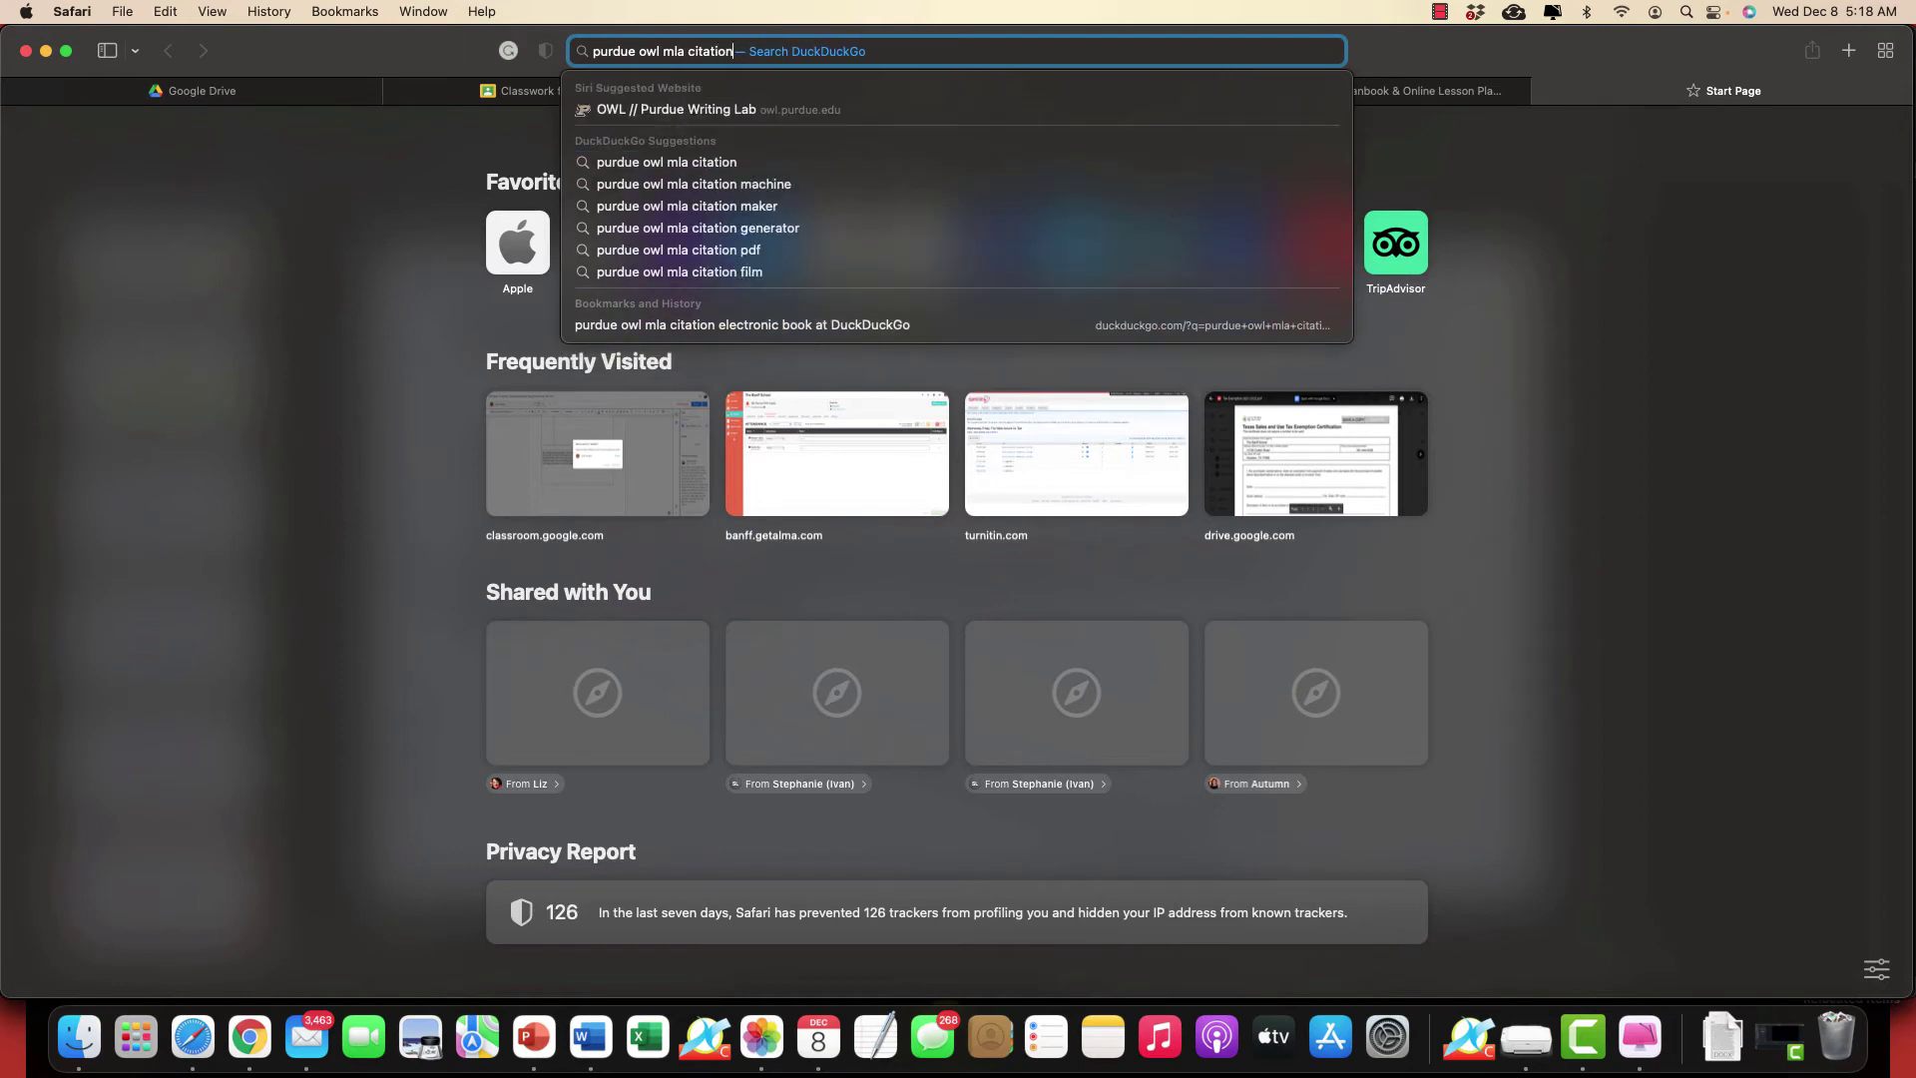
key(Return)
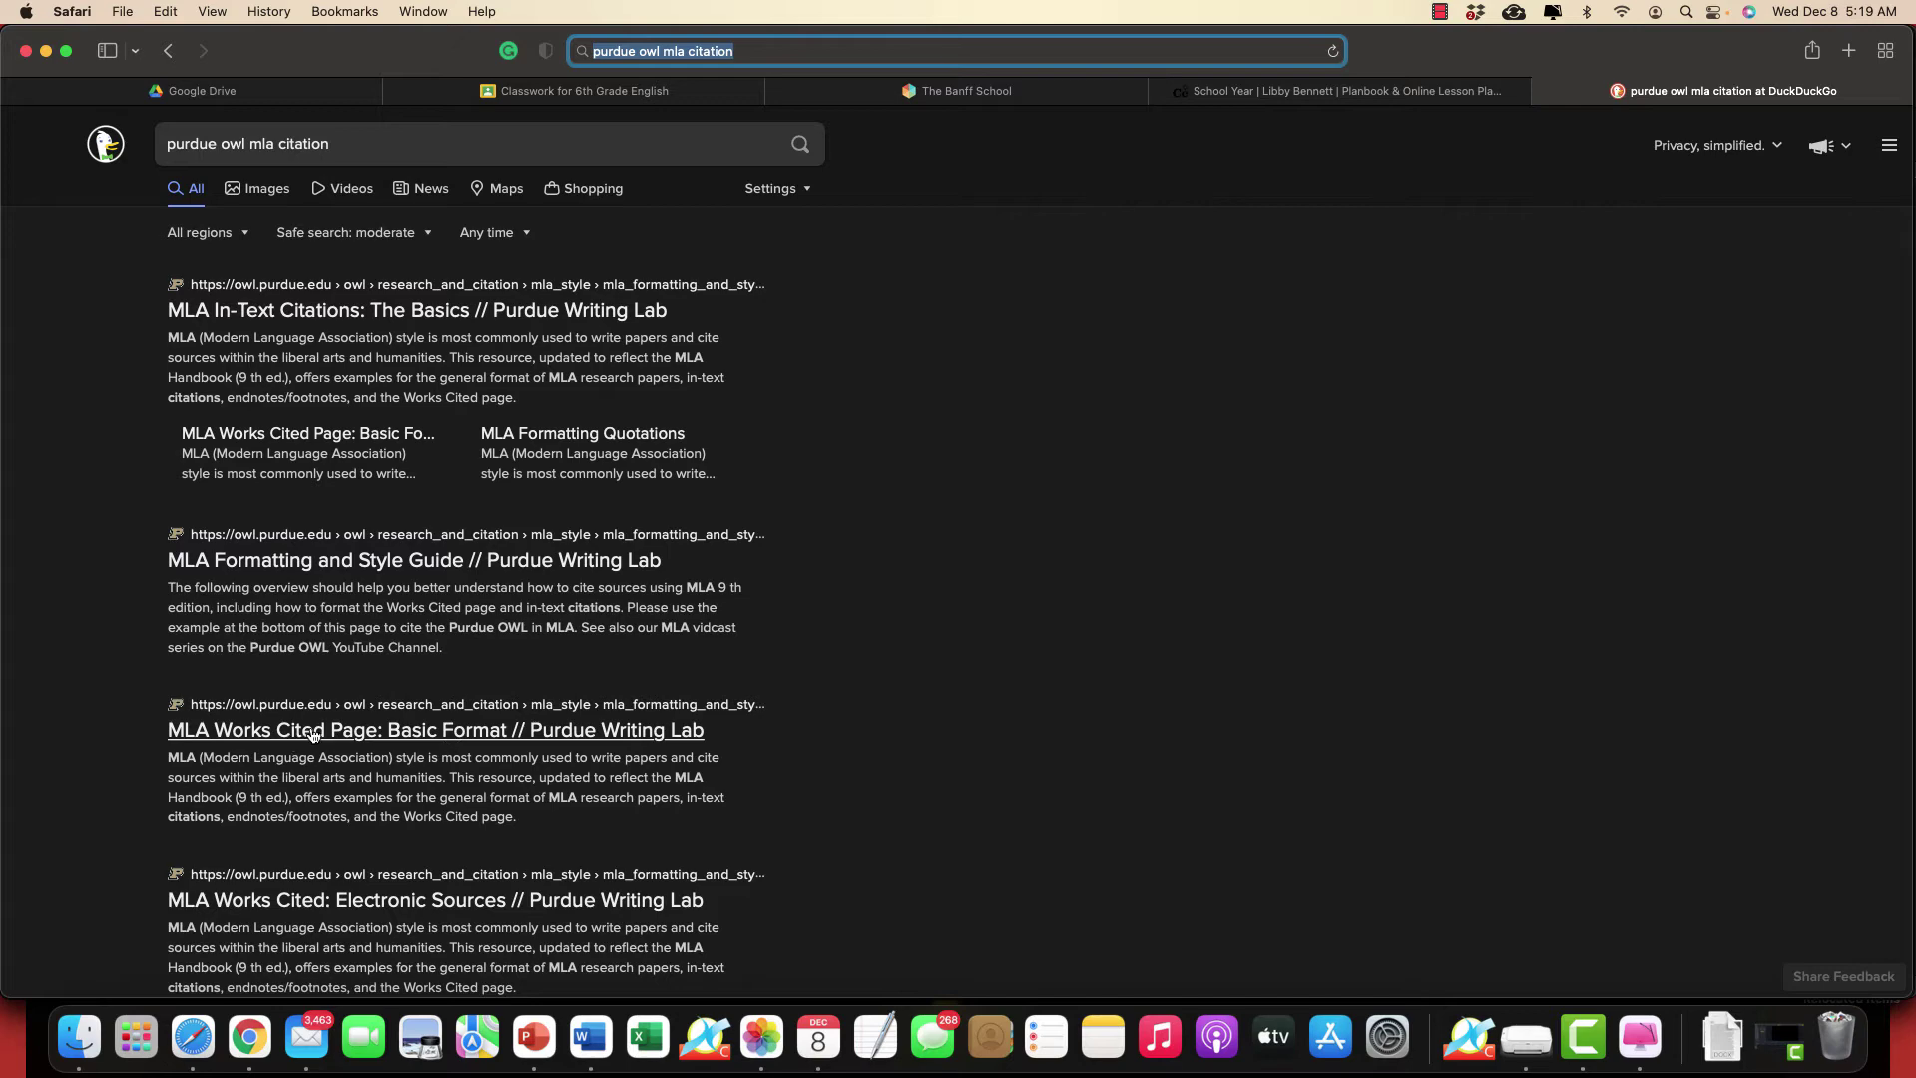
click(407, 731)
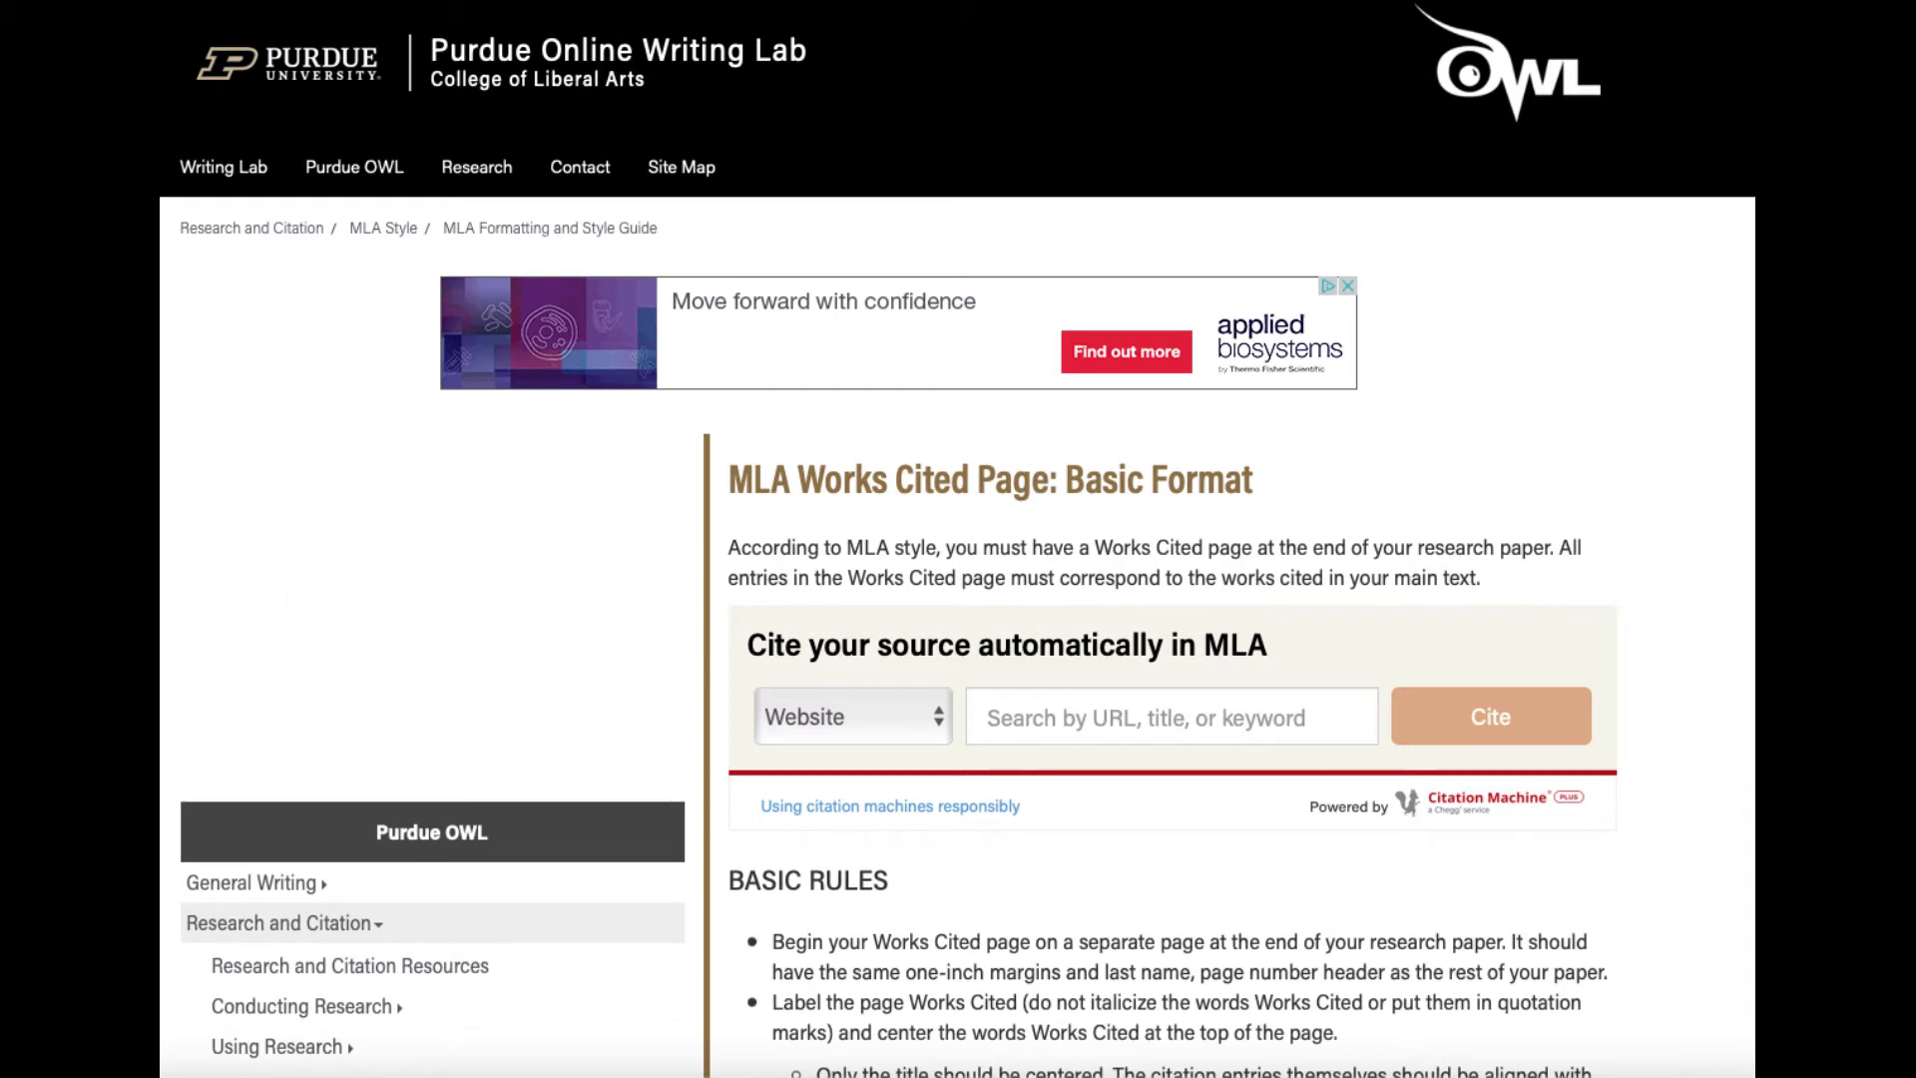
Open the "MLA Works Cited: Electronic Sources" page of the MLA Formatting and Style Guide
scroll(958, 639, down, 3)
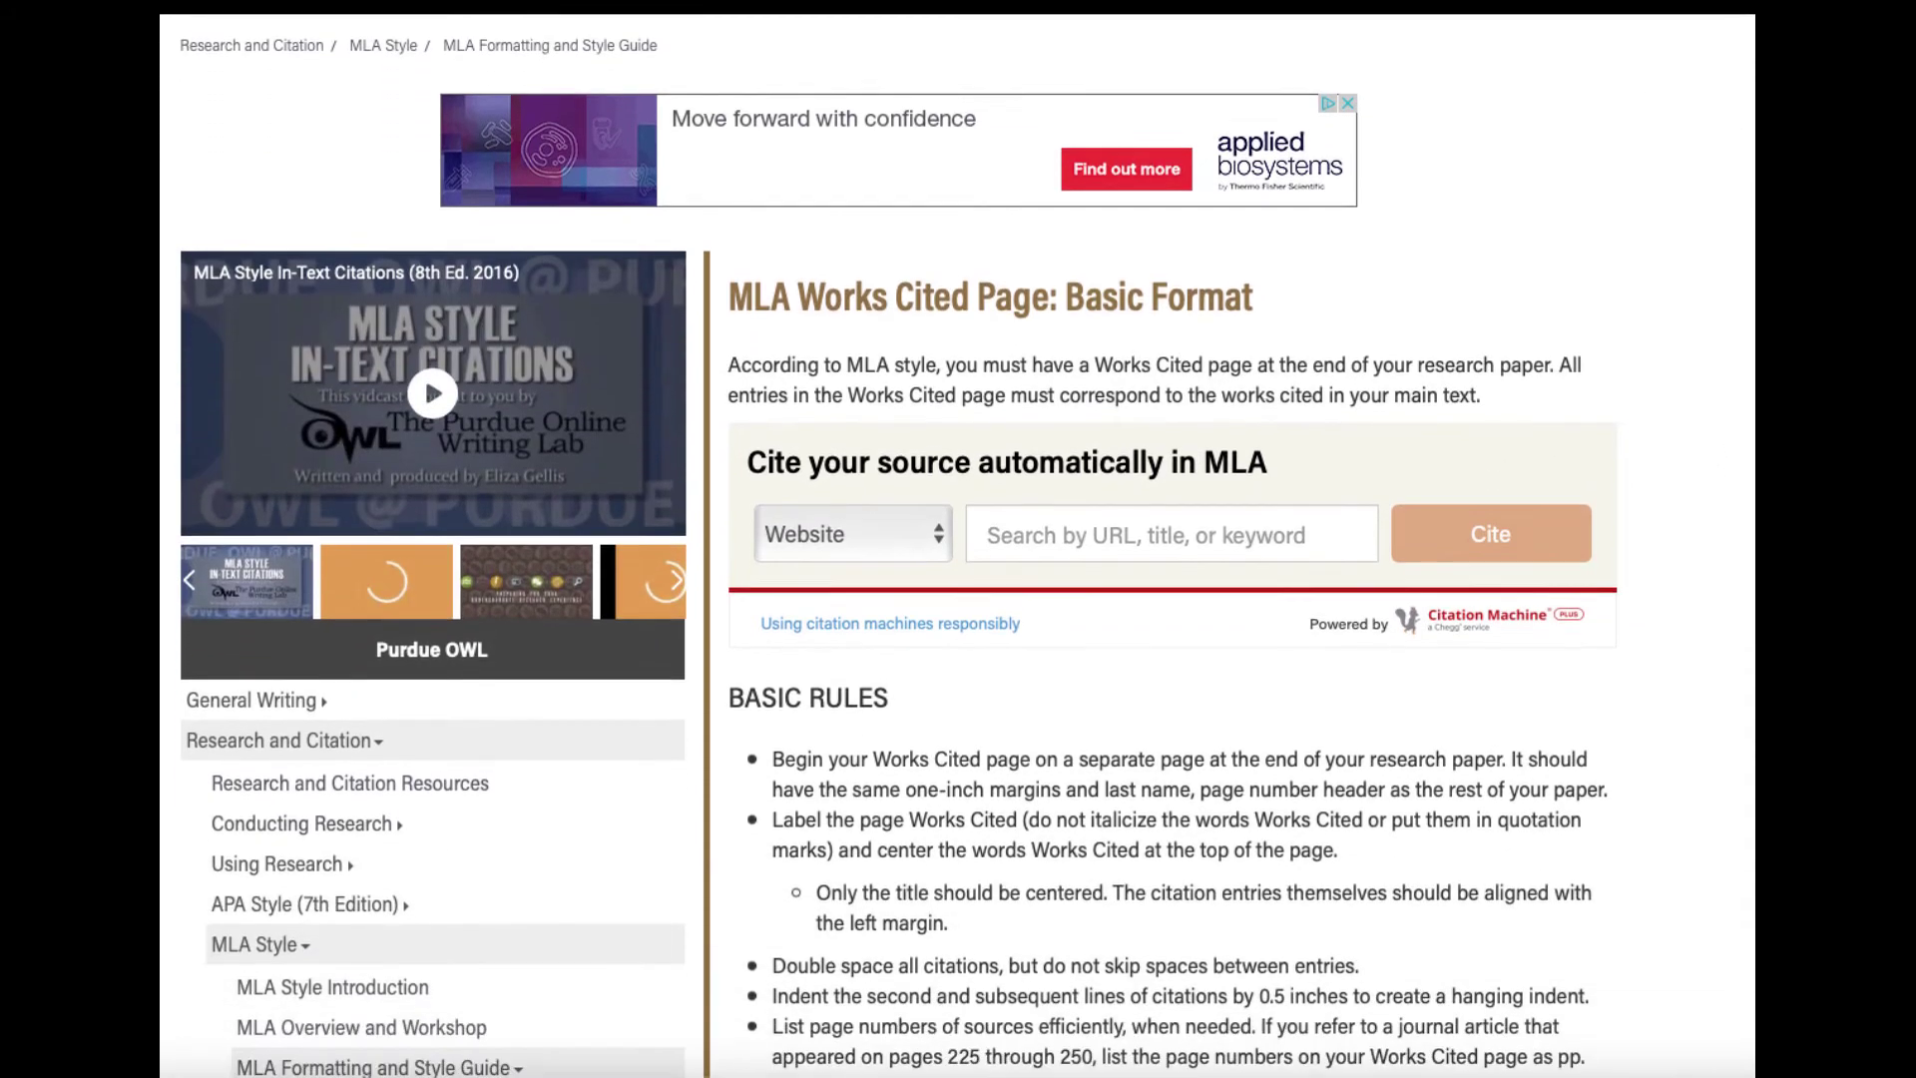
scroll(958, 545, down, 5)
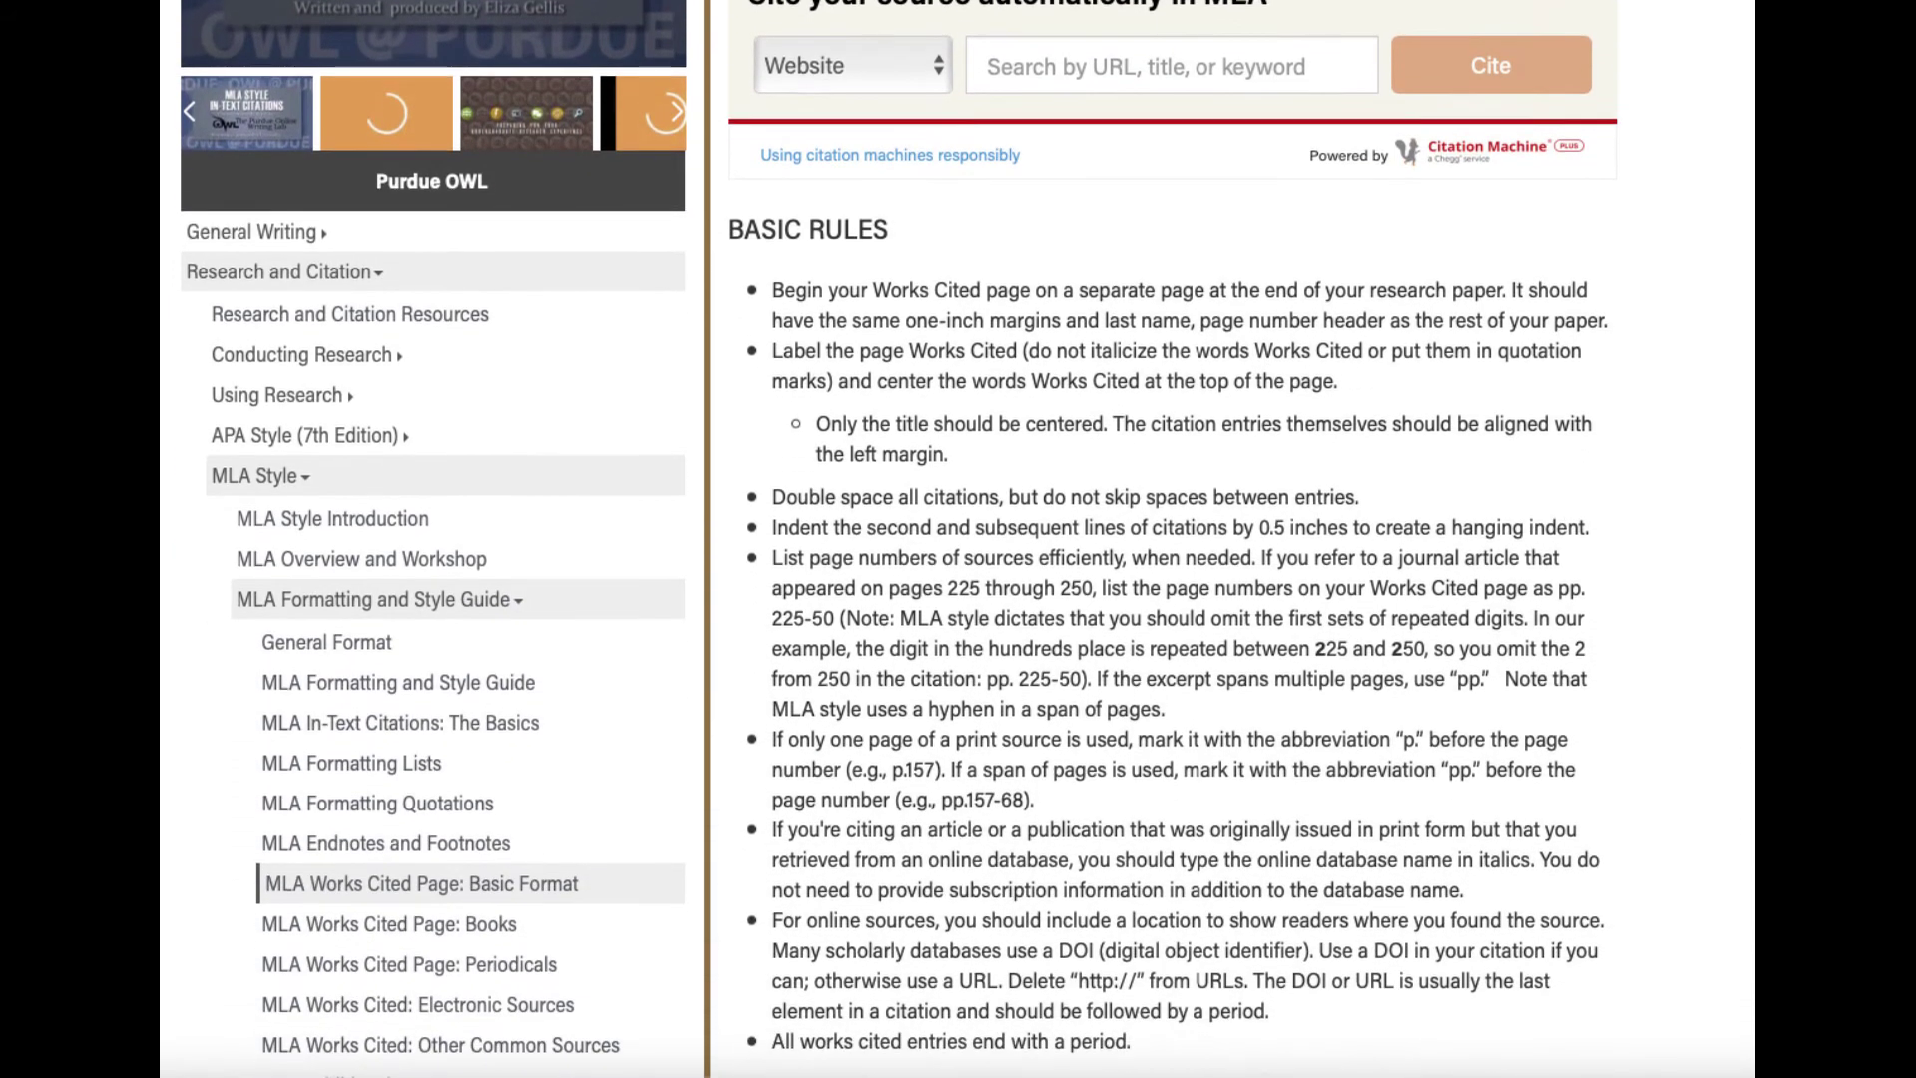
scroll(958, 539, down, 1)
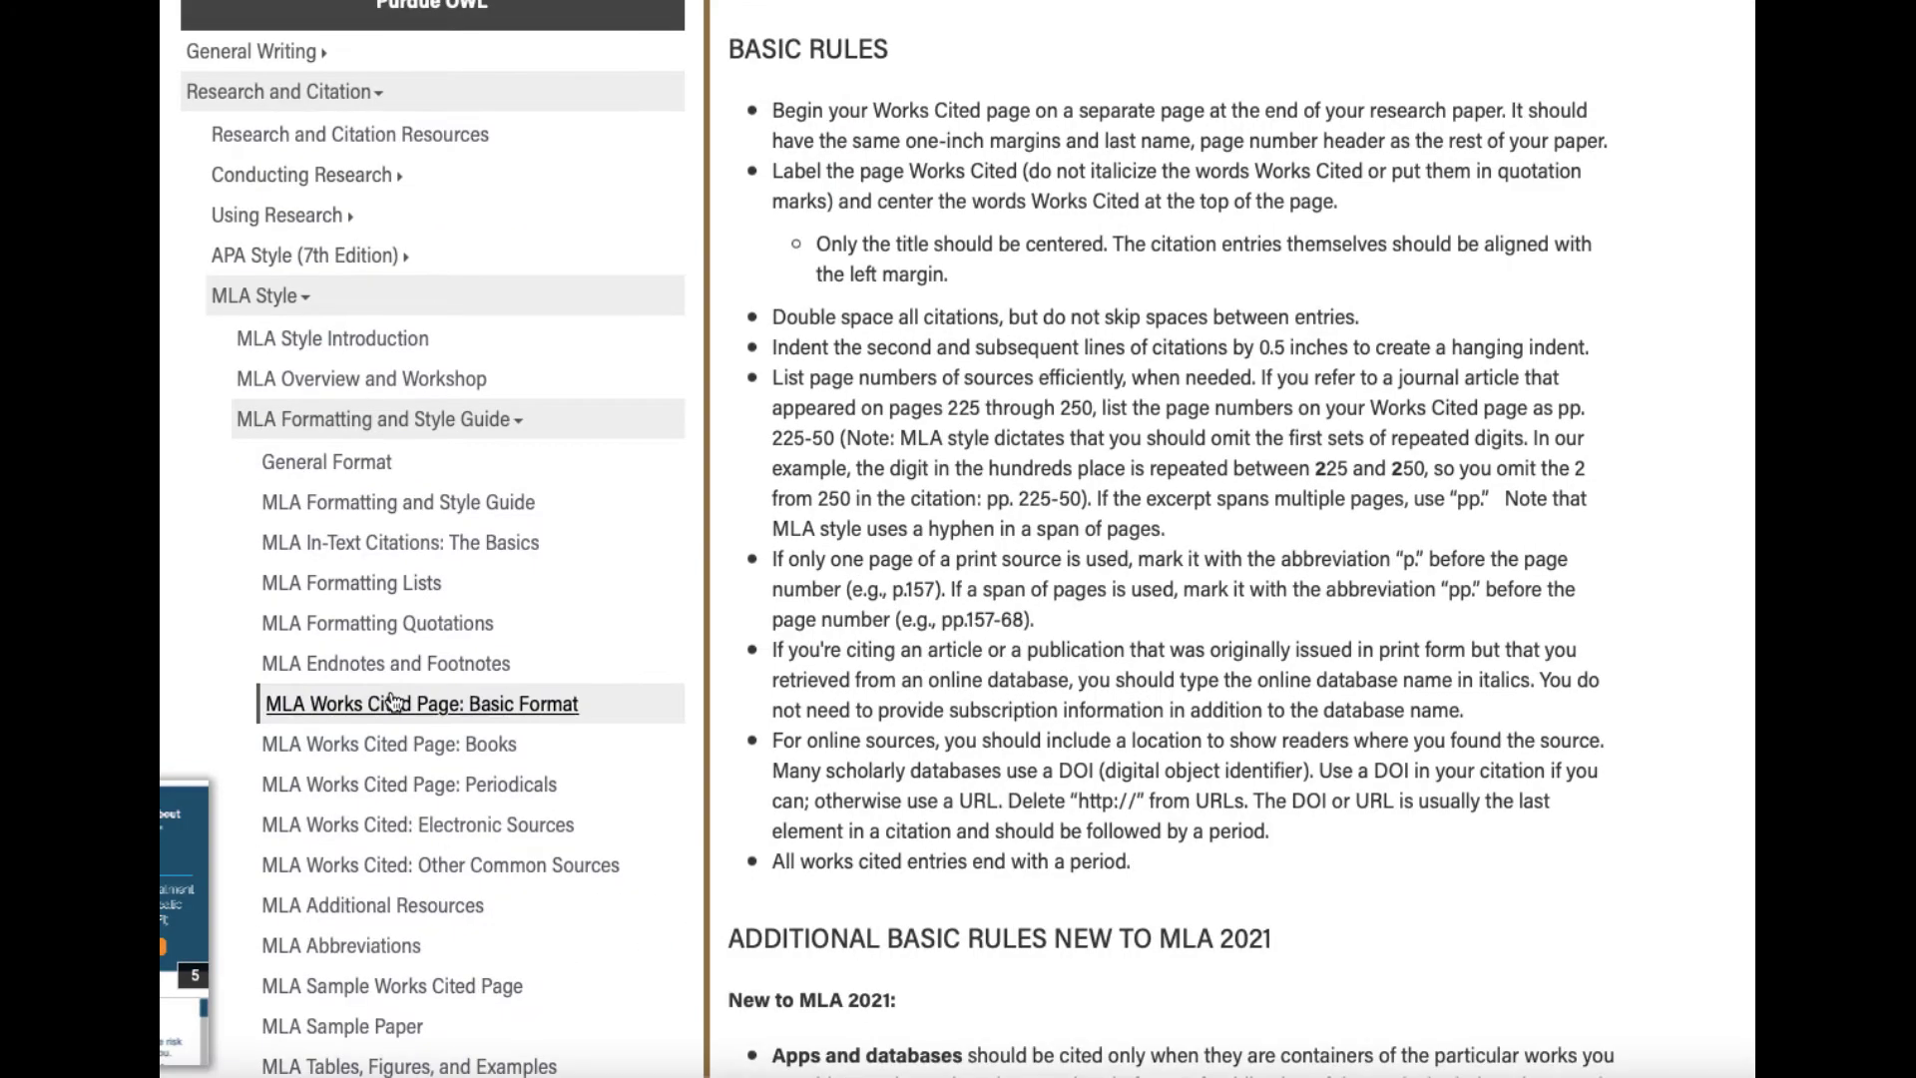
scroll(619, 948, down, 1)
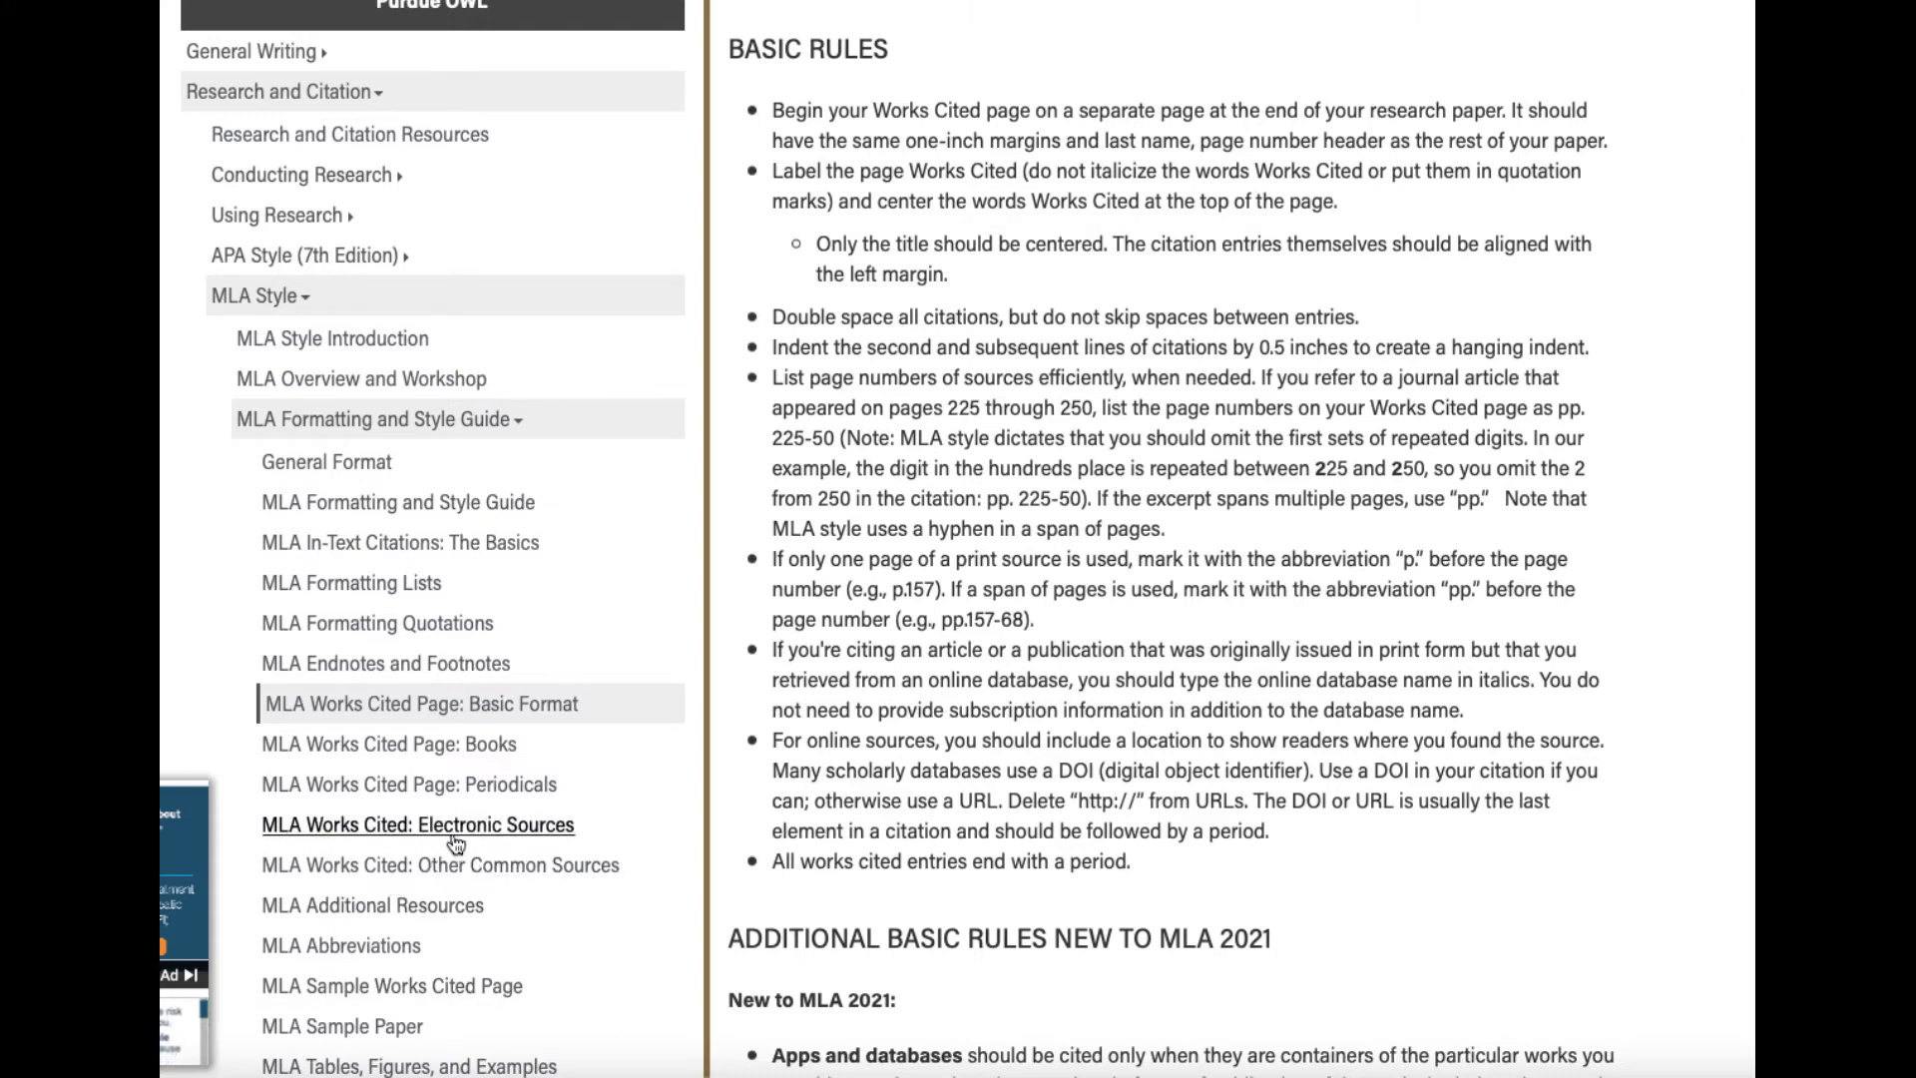
click(539, 826)
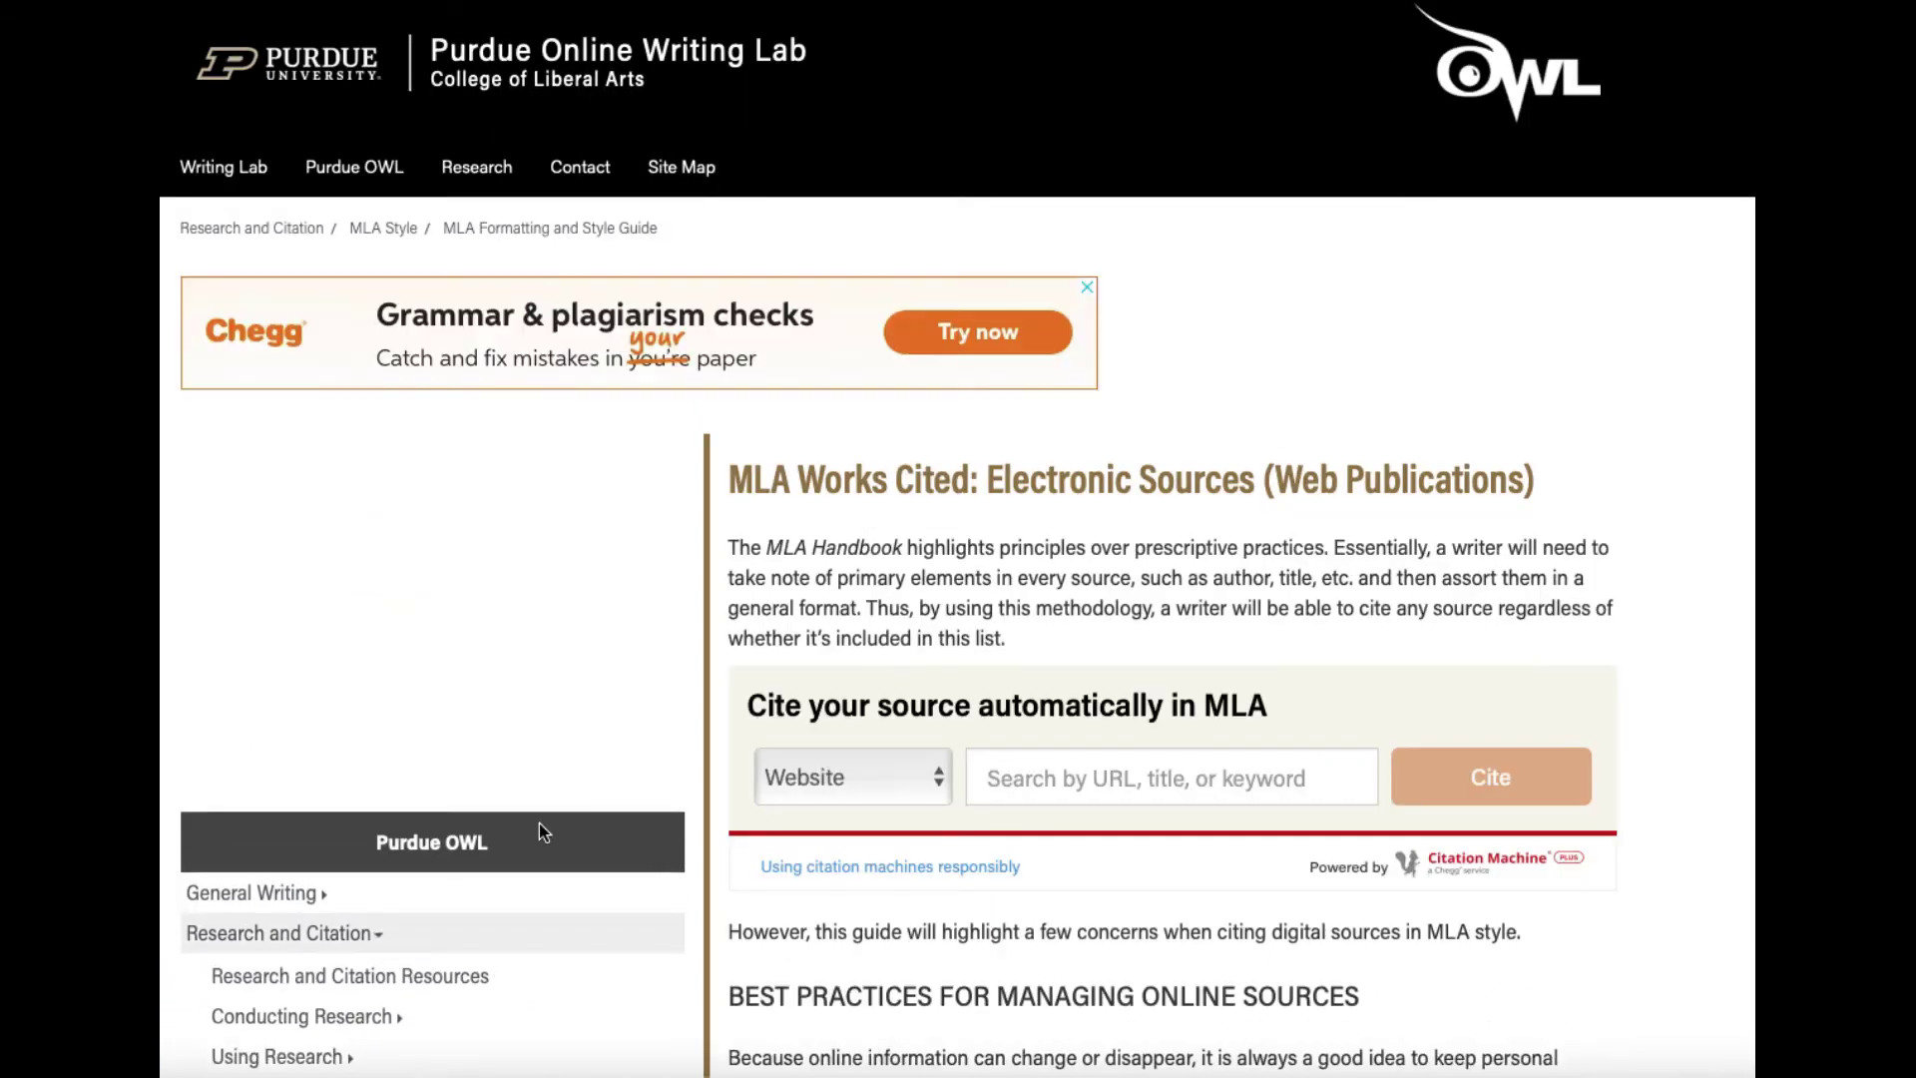
Examine the electronic sources guidelines, from the online source practices through the citation format to the example for a page on a website
scroll(1748, 846, down, 6)
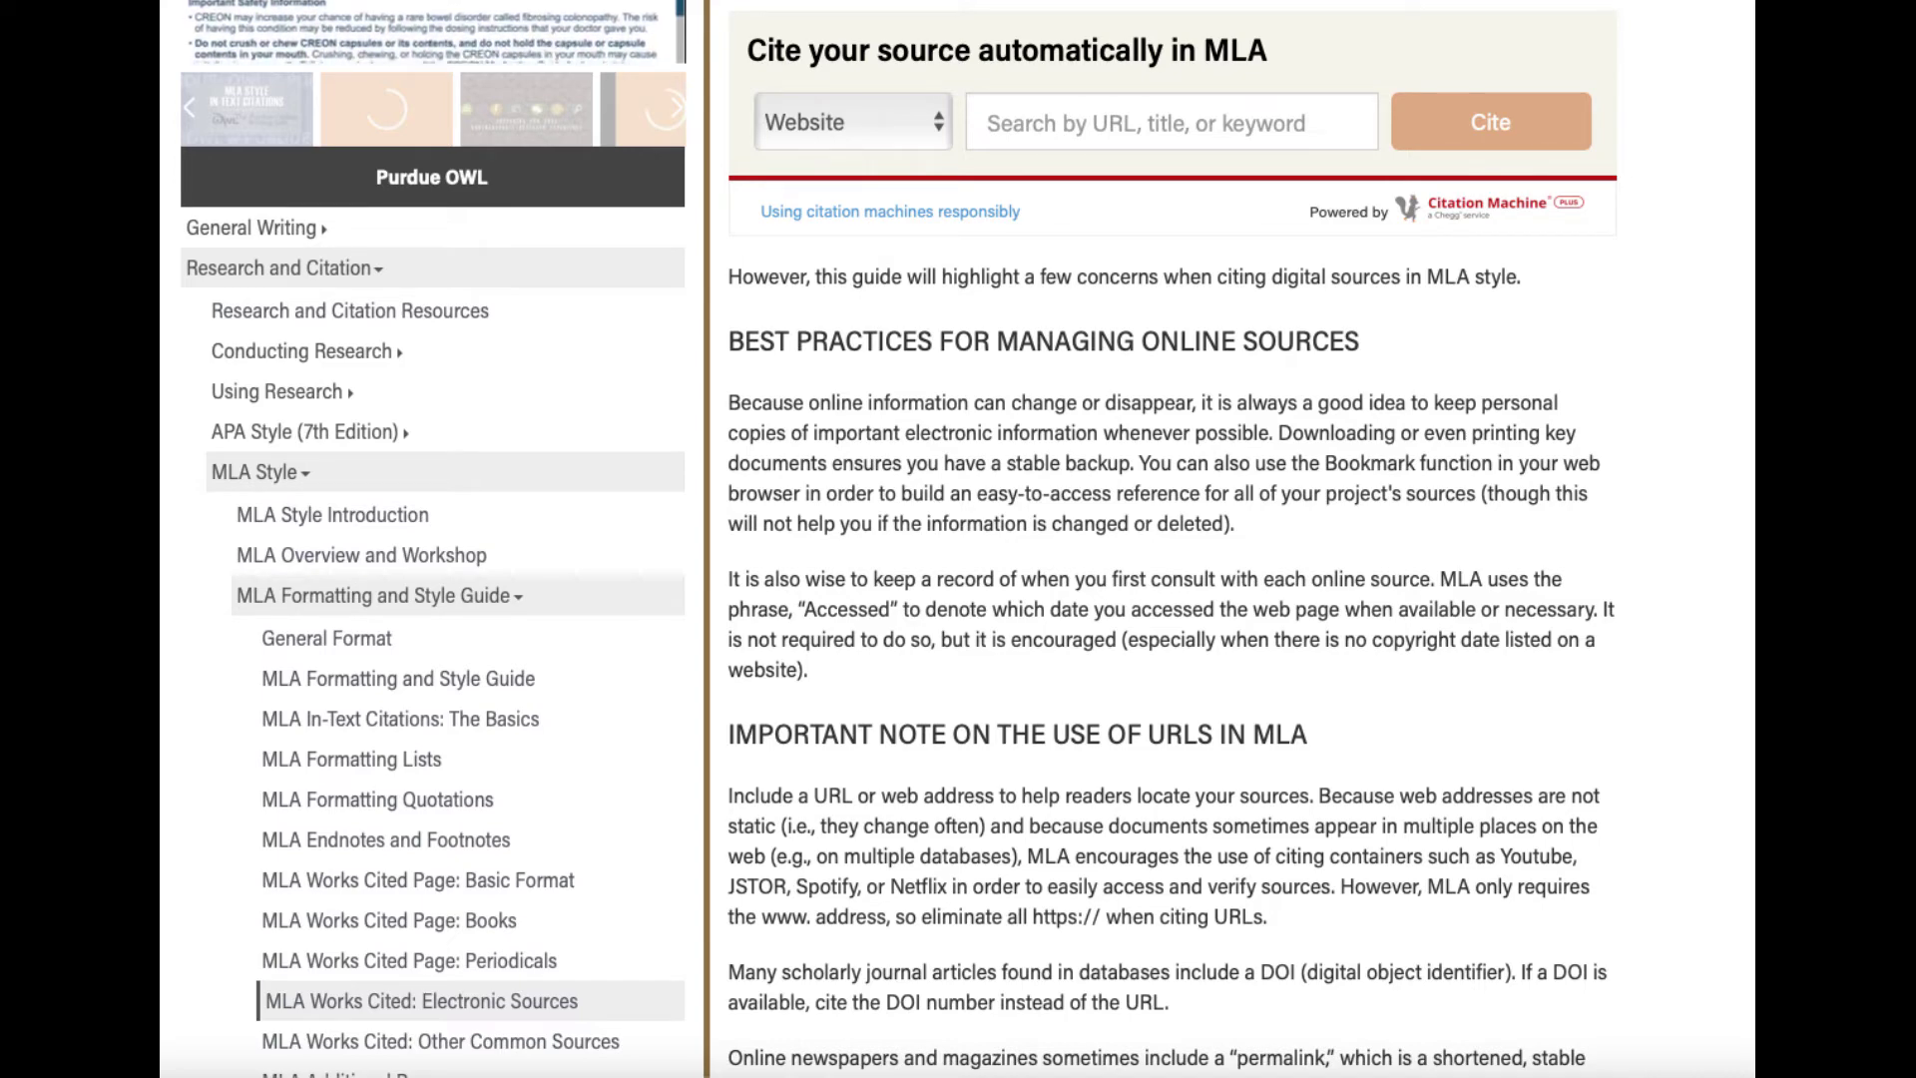
scroll(958, 539, down, 3)
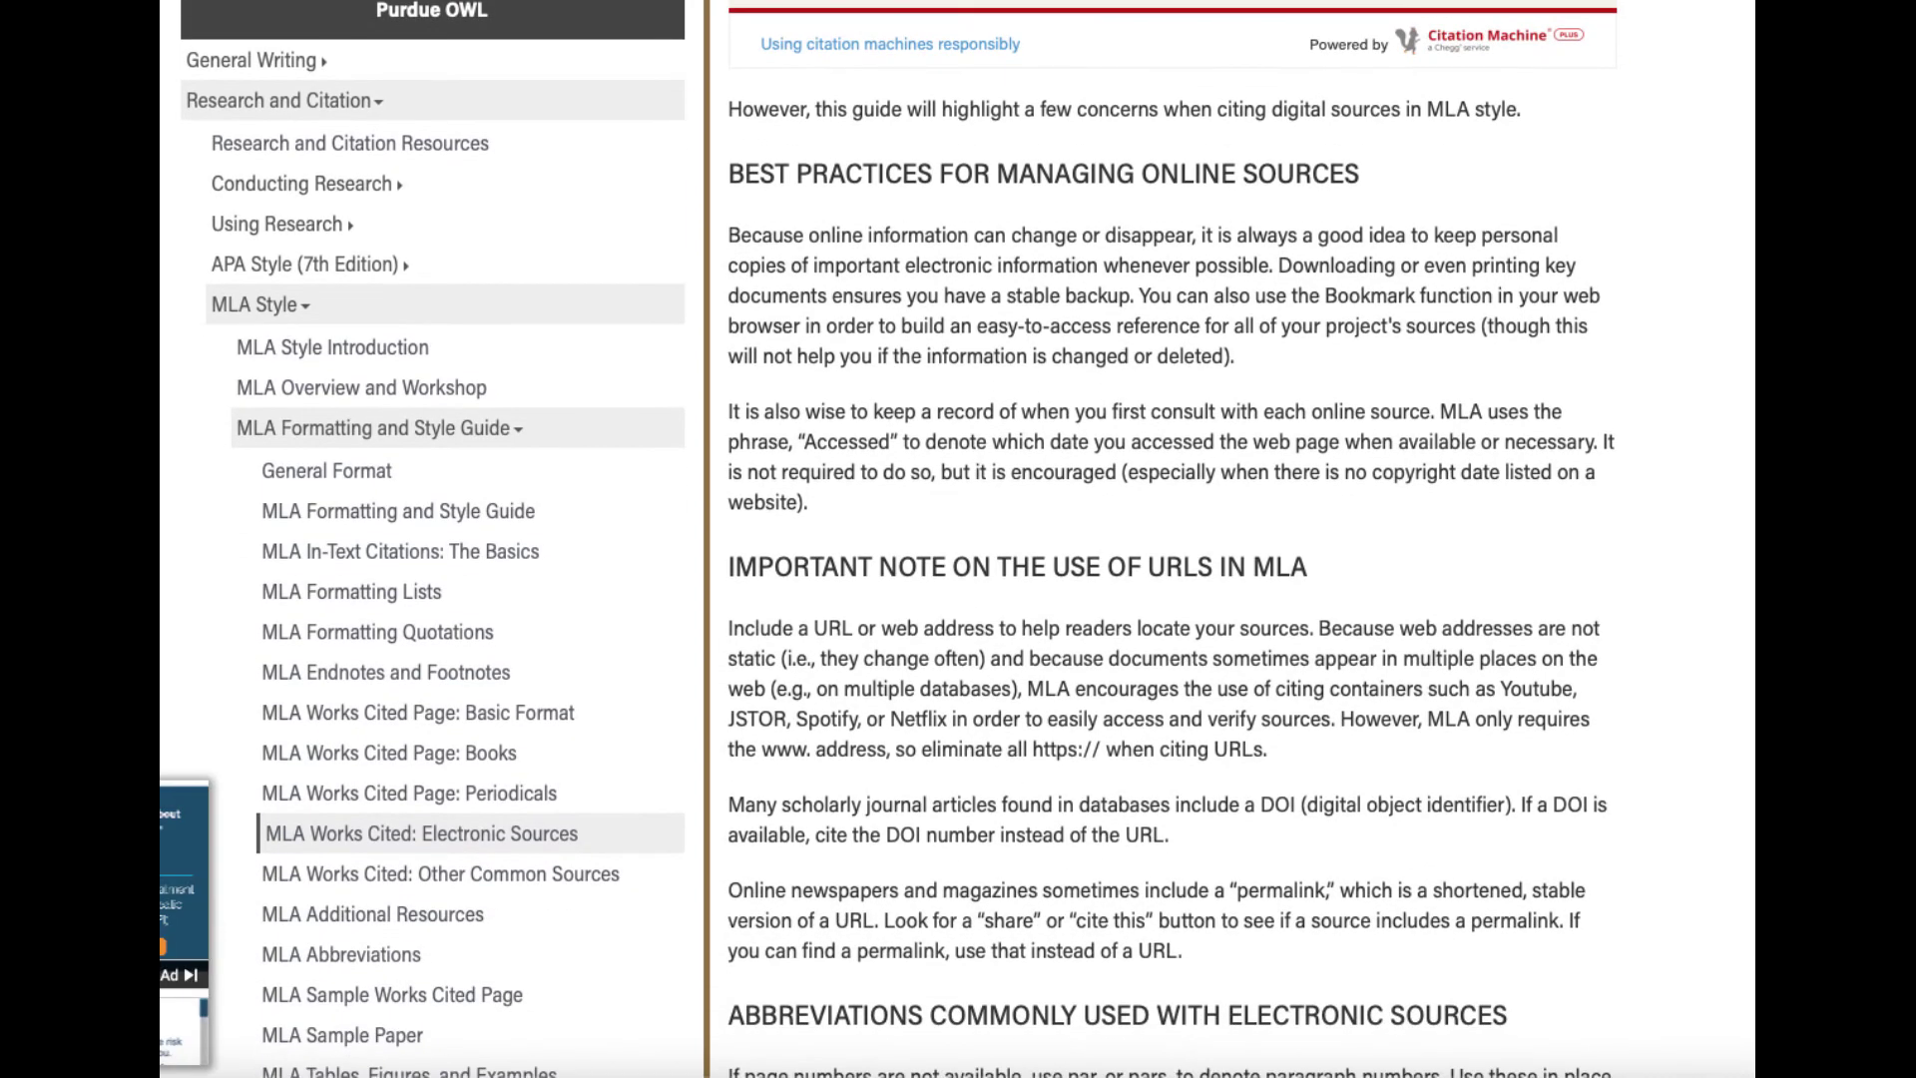
scroll(958, 539, down, 4)
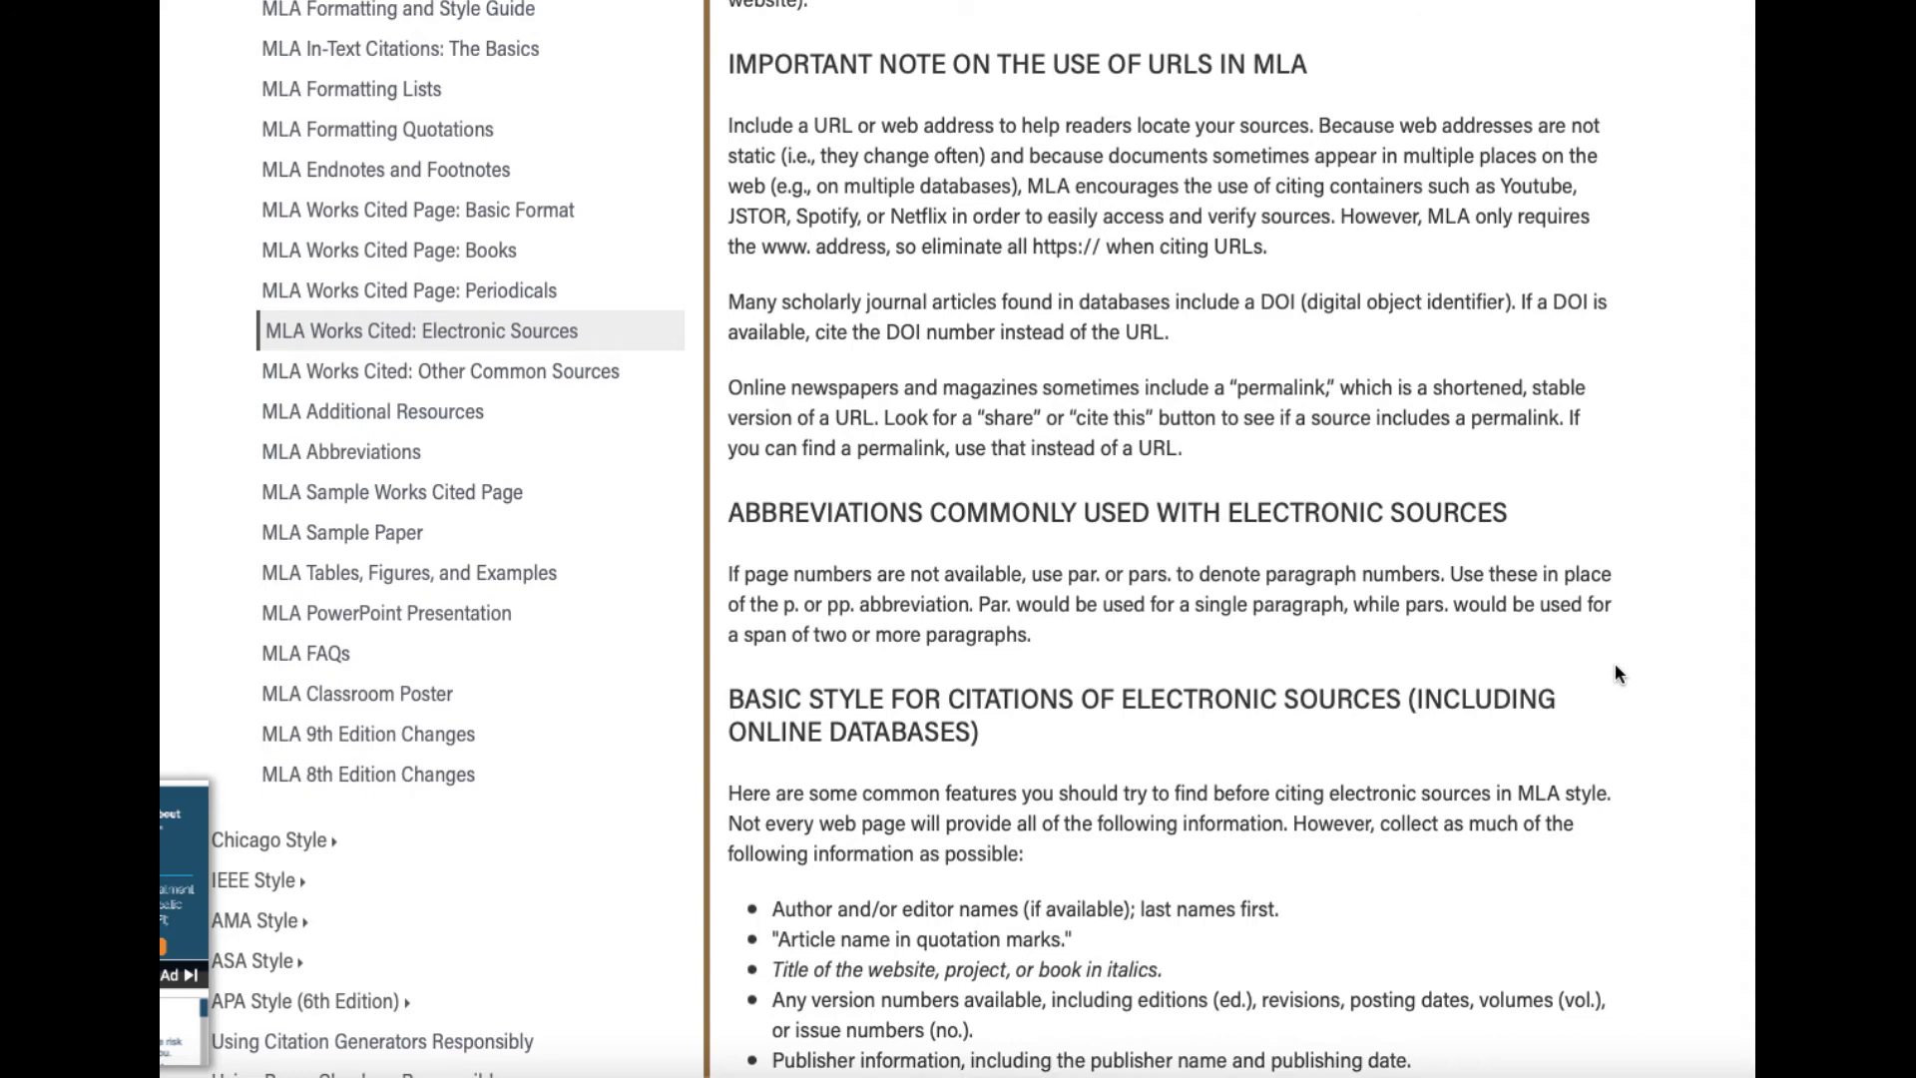
scroll(1615, 666, down, 3)
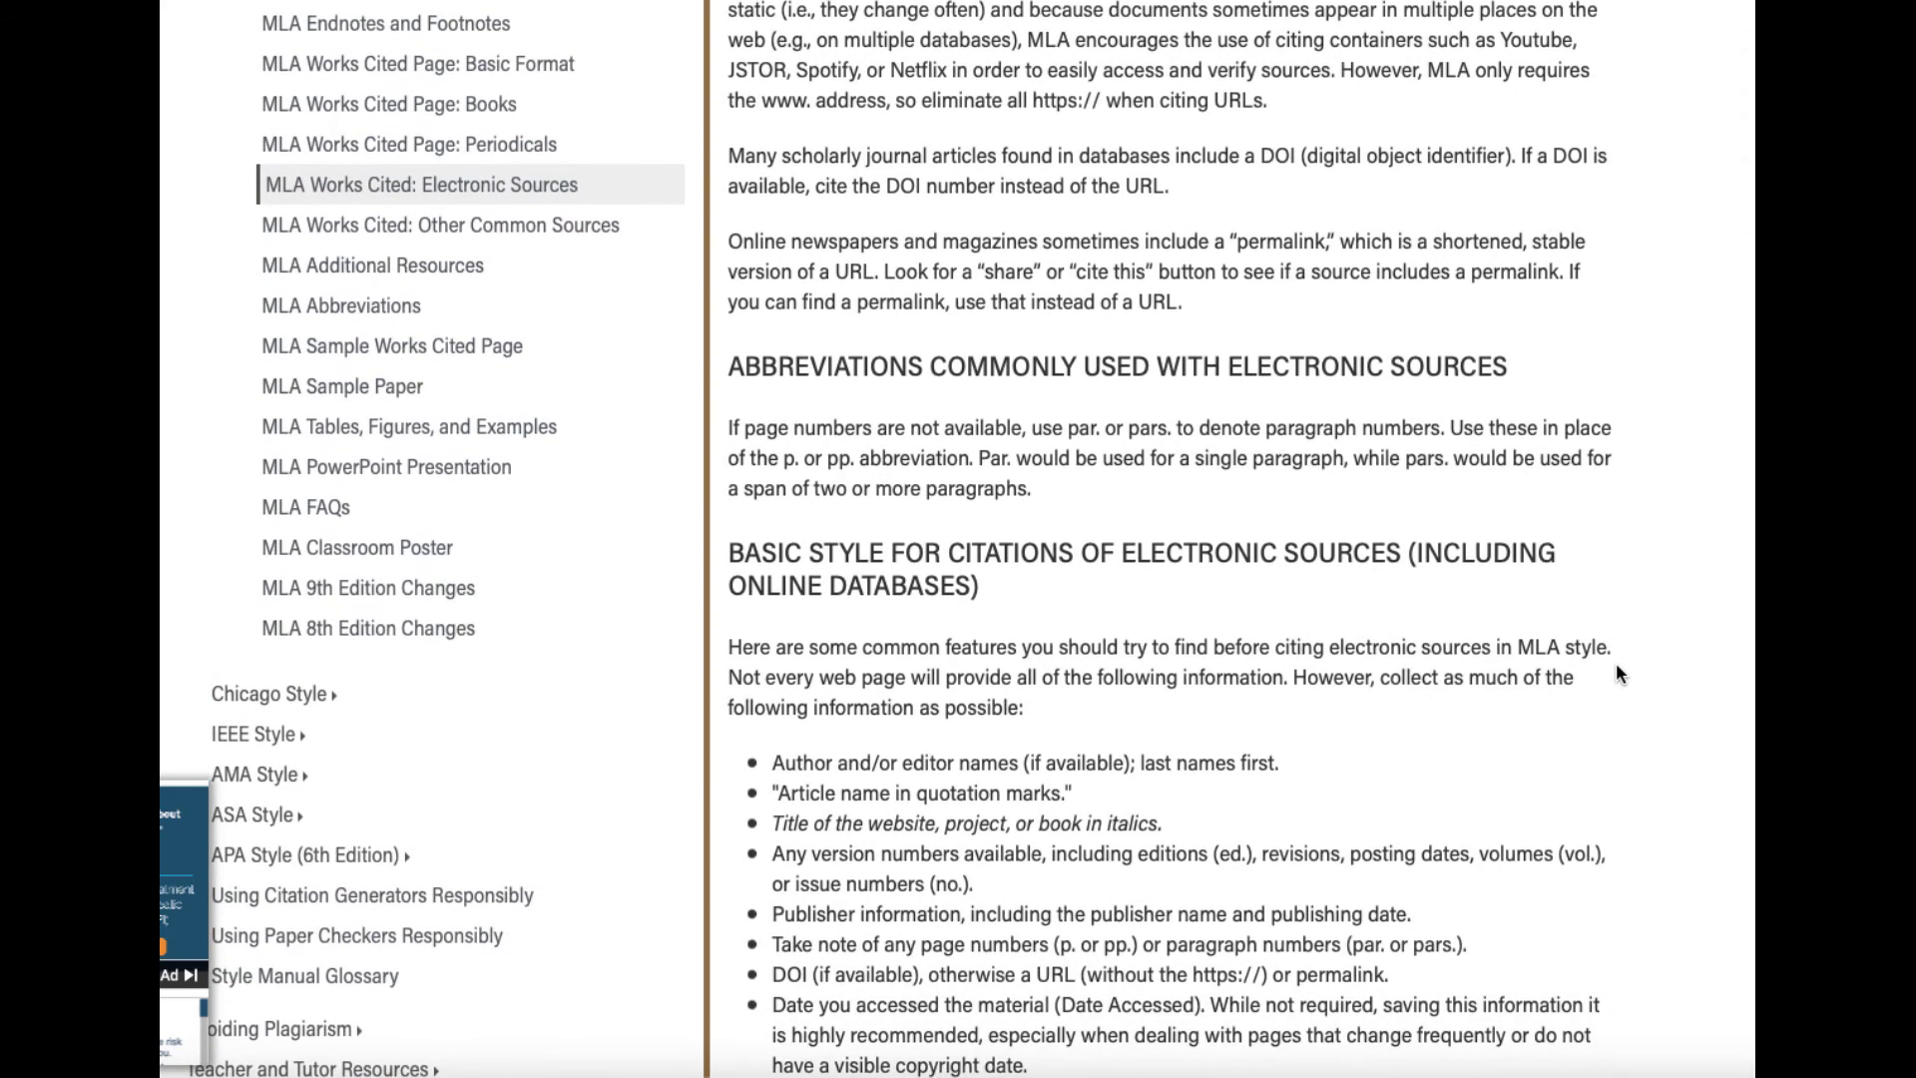
scroll(1617, 666, down, 7)
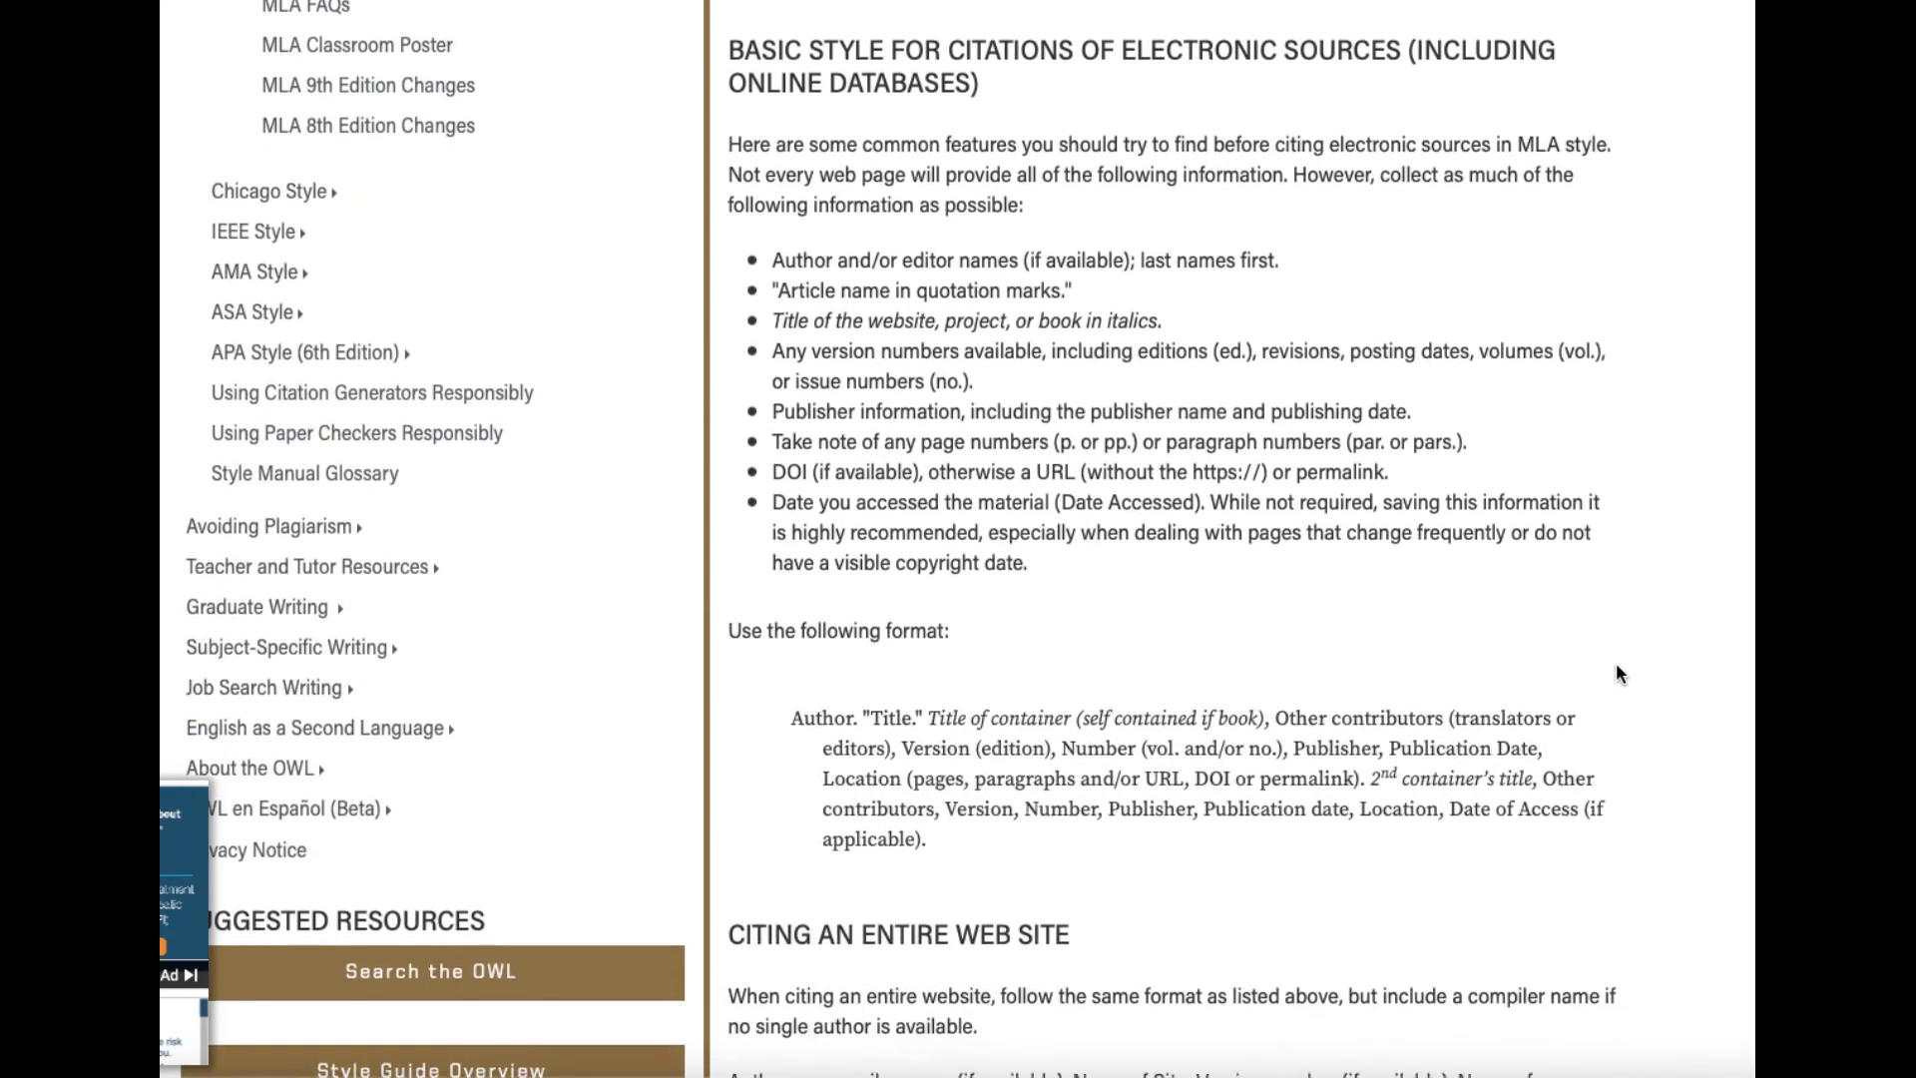
scroll(1614, 662, down, 3)
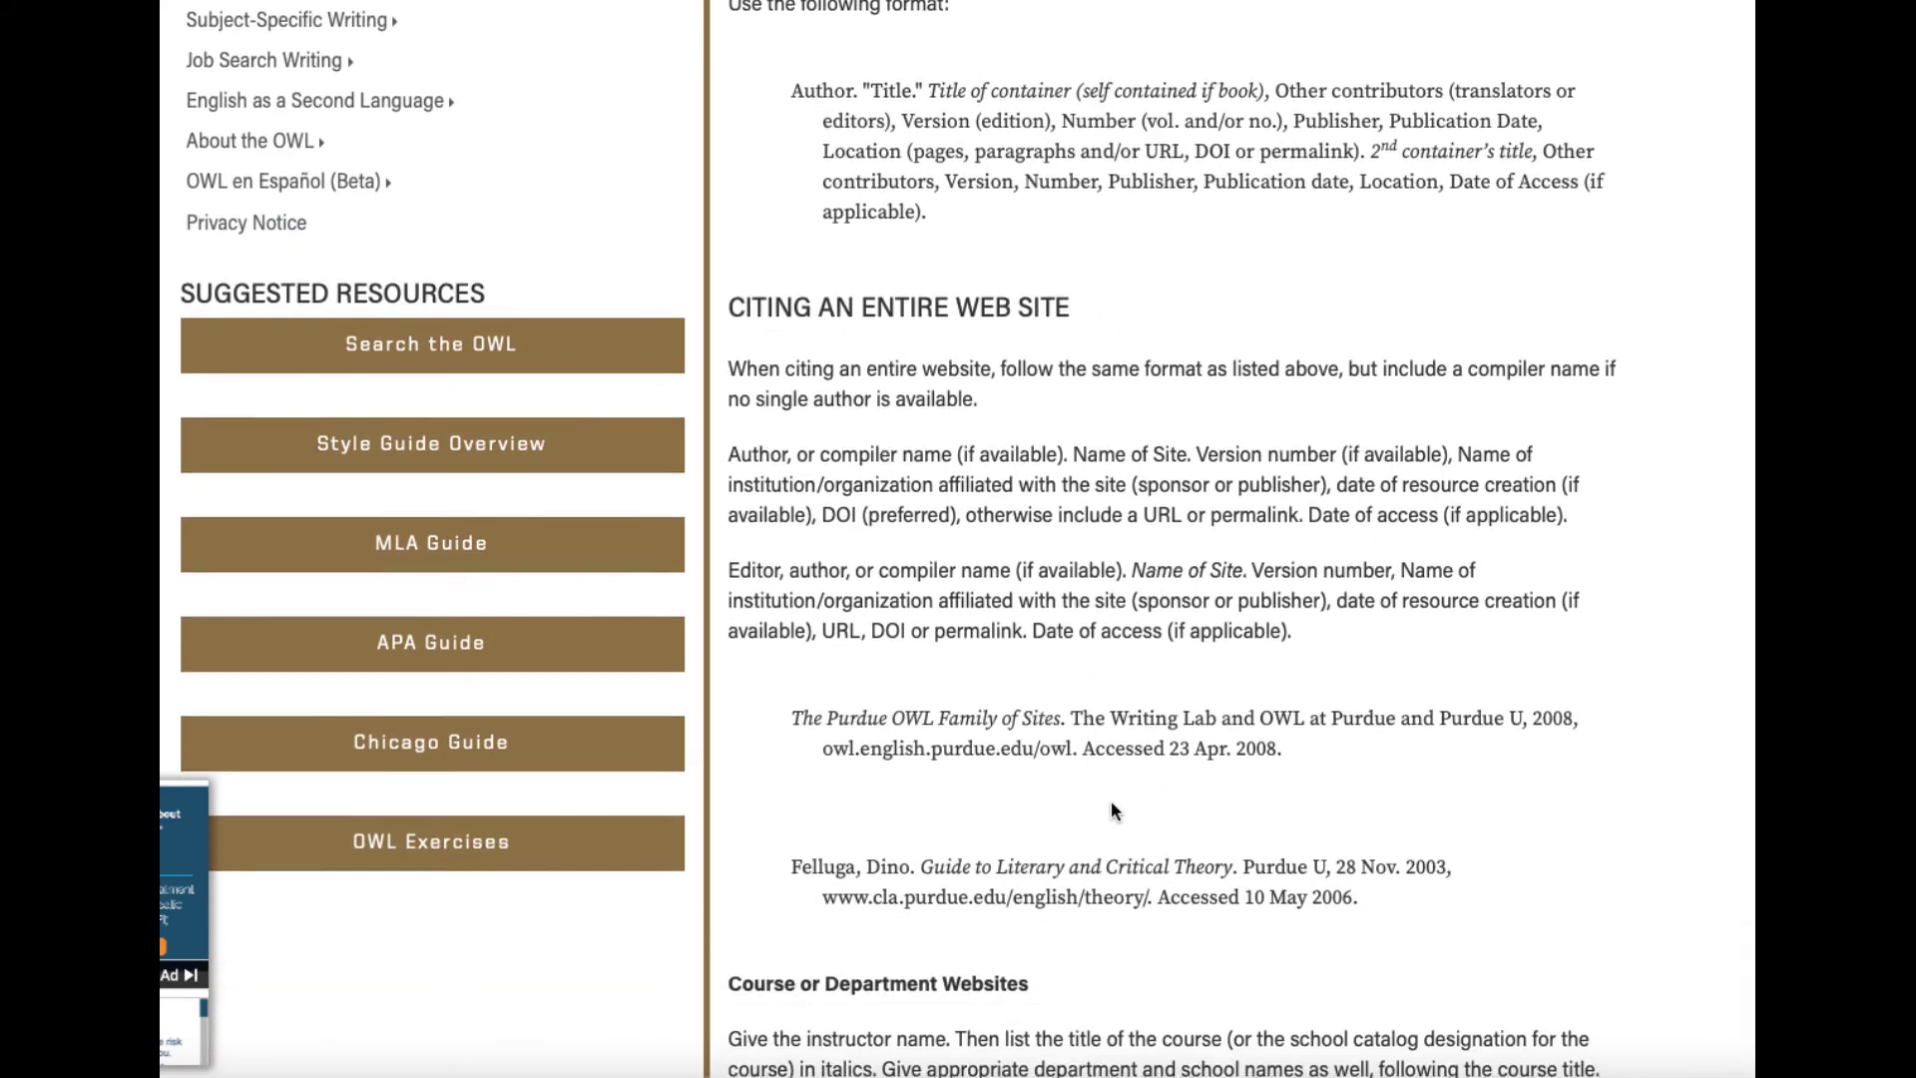
scroll(1111, 802, down, 8)
scroll(1115, 808, down, 4)
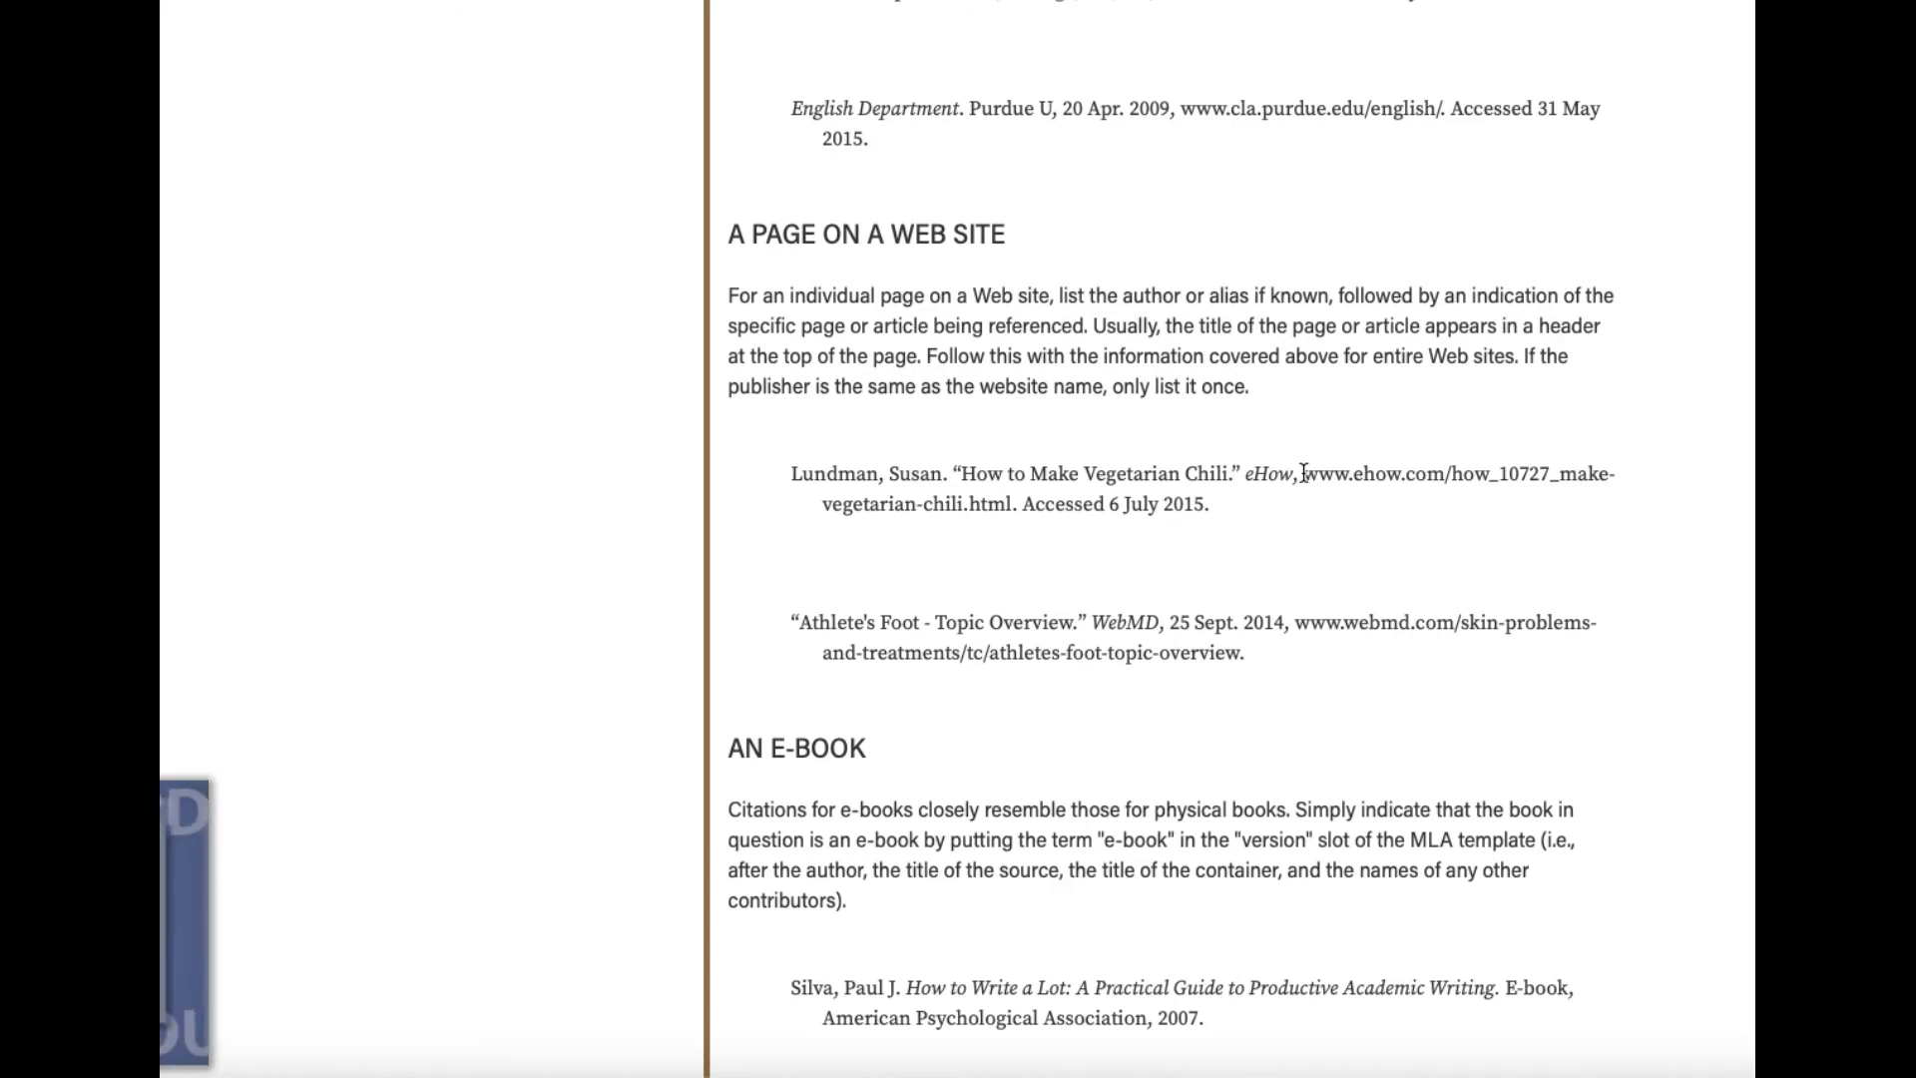
Submit the copied Atlantic article URL ending in "/1941/02/a-worn-path/376236/" to the automatic MLA citation tool as a website
scroll(1303, 472, up, 20)
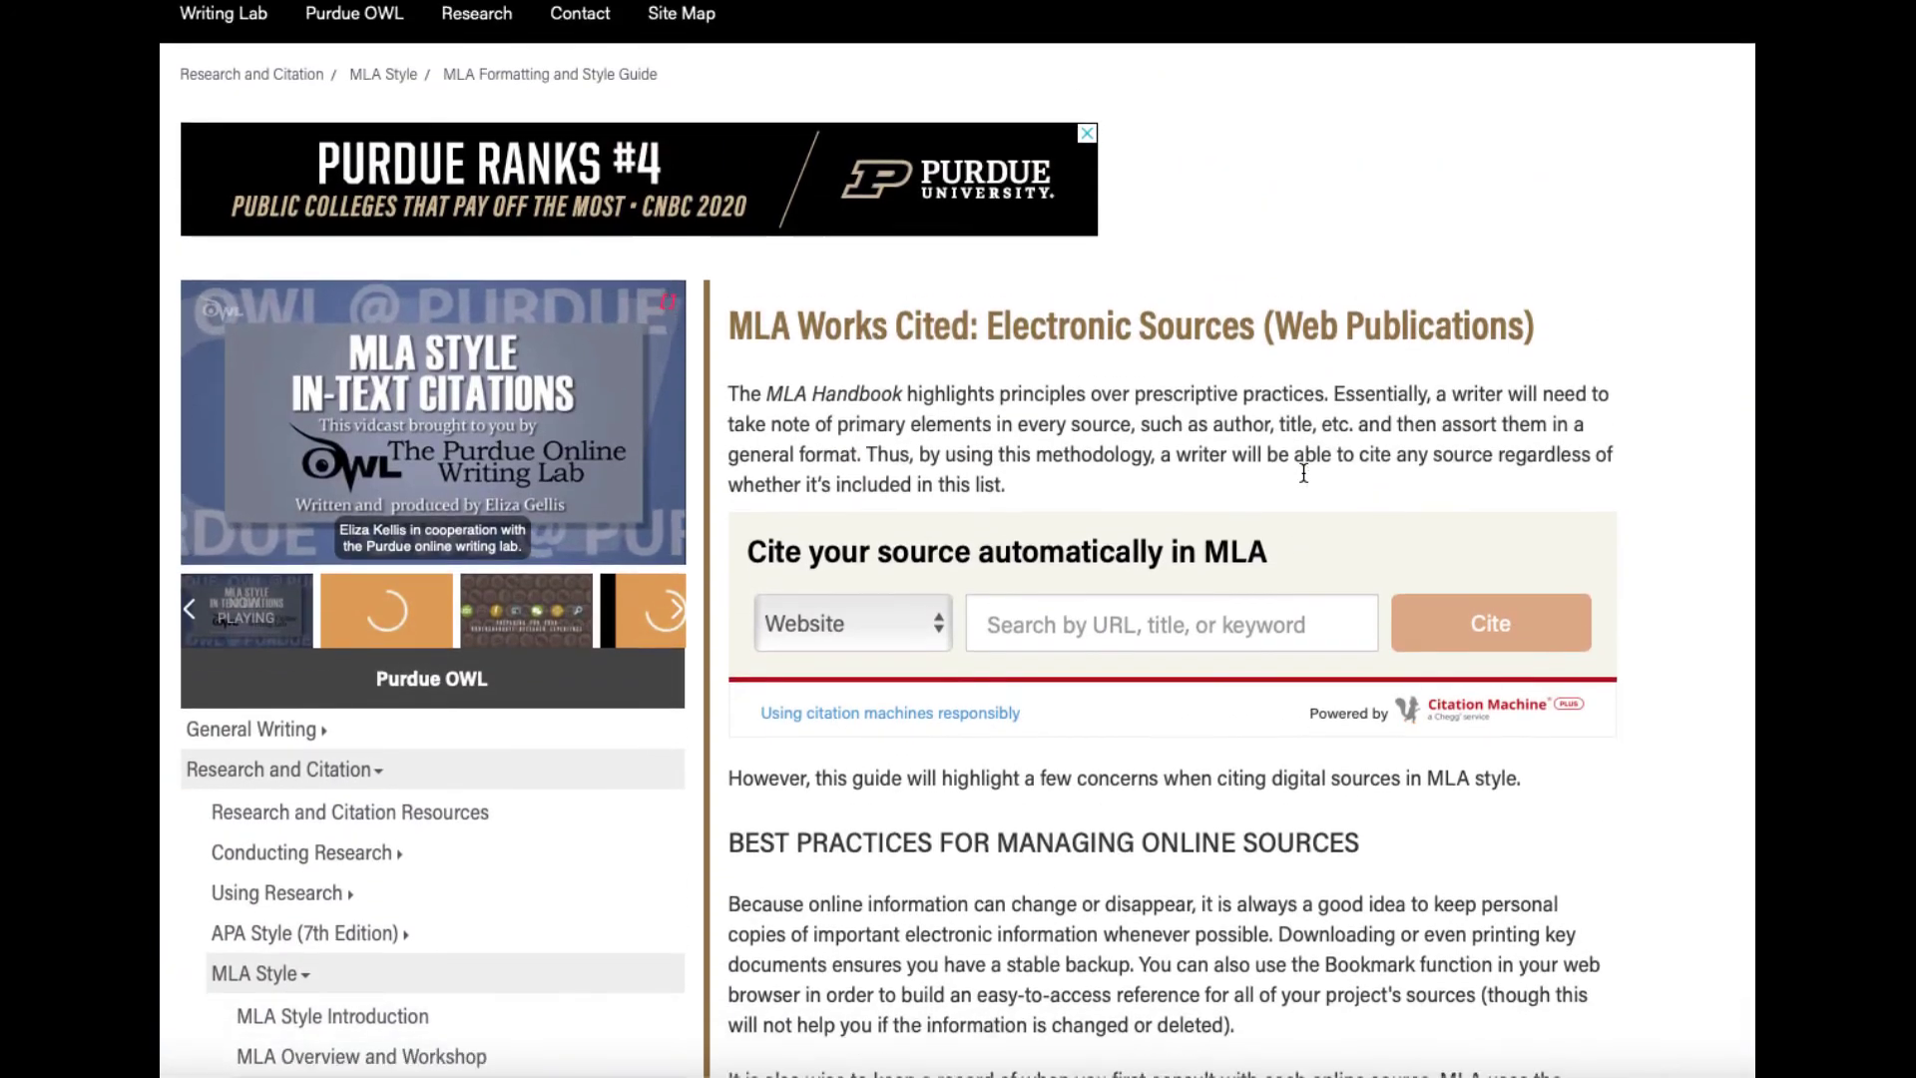
scroll(1247, 469, down, 3)
click(1077, 303)
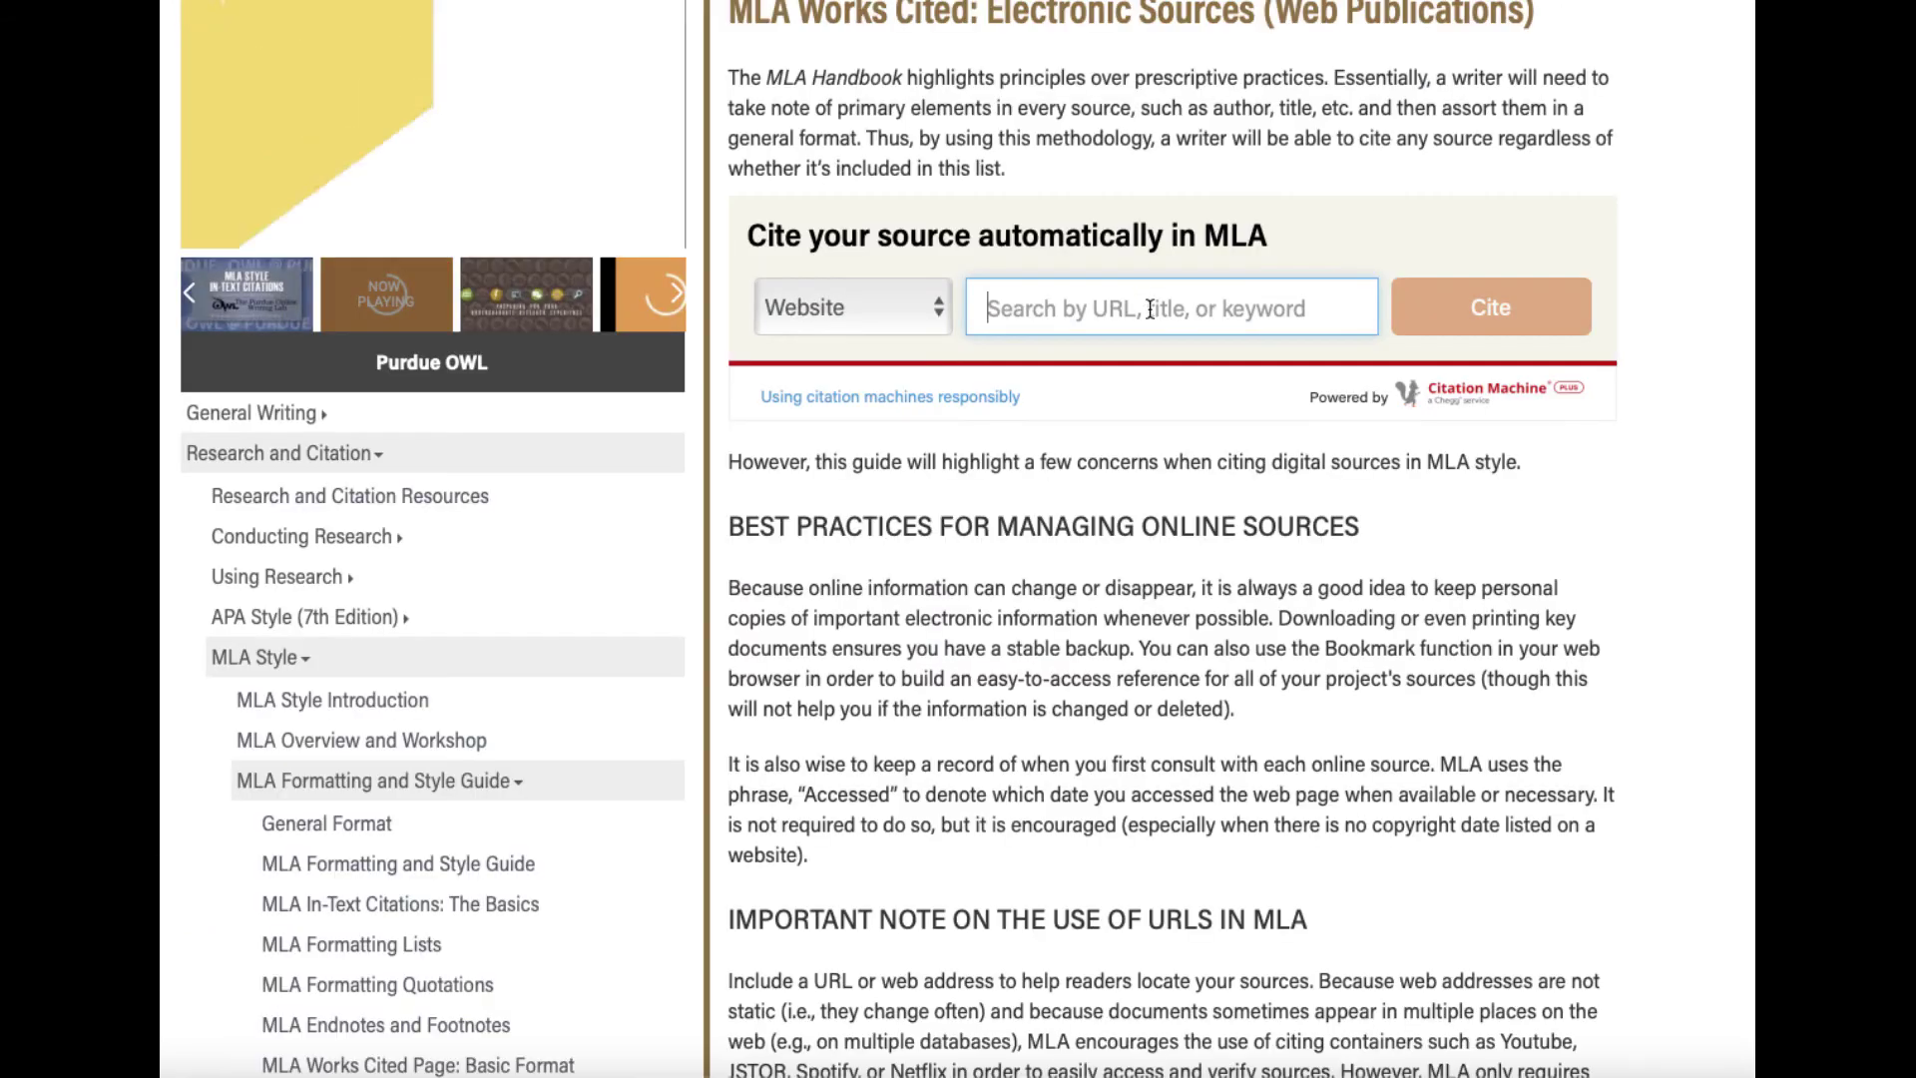
key(super+v)
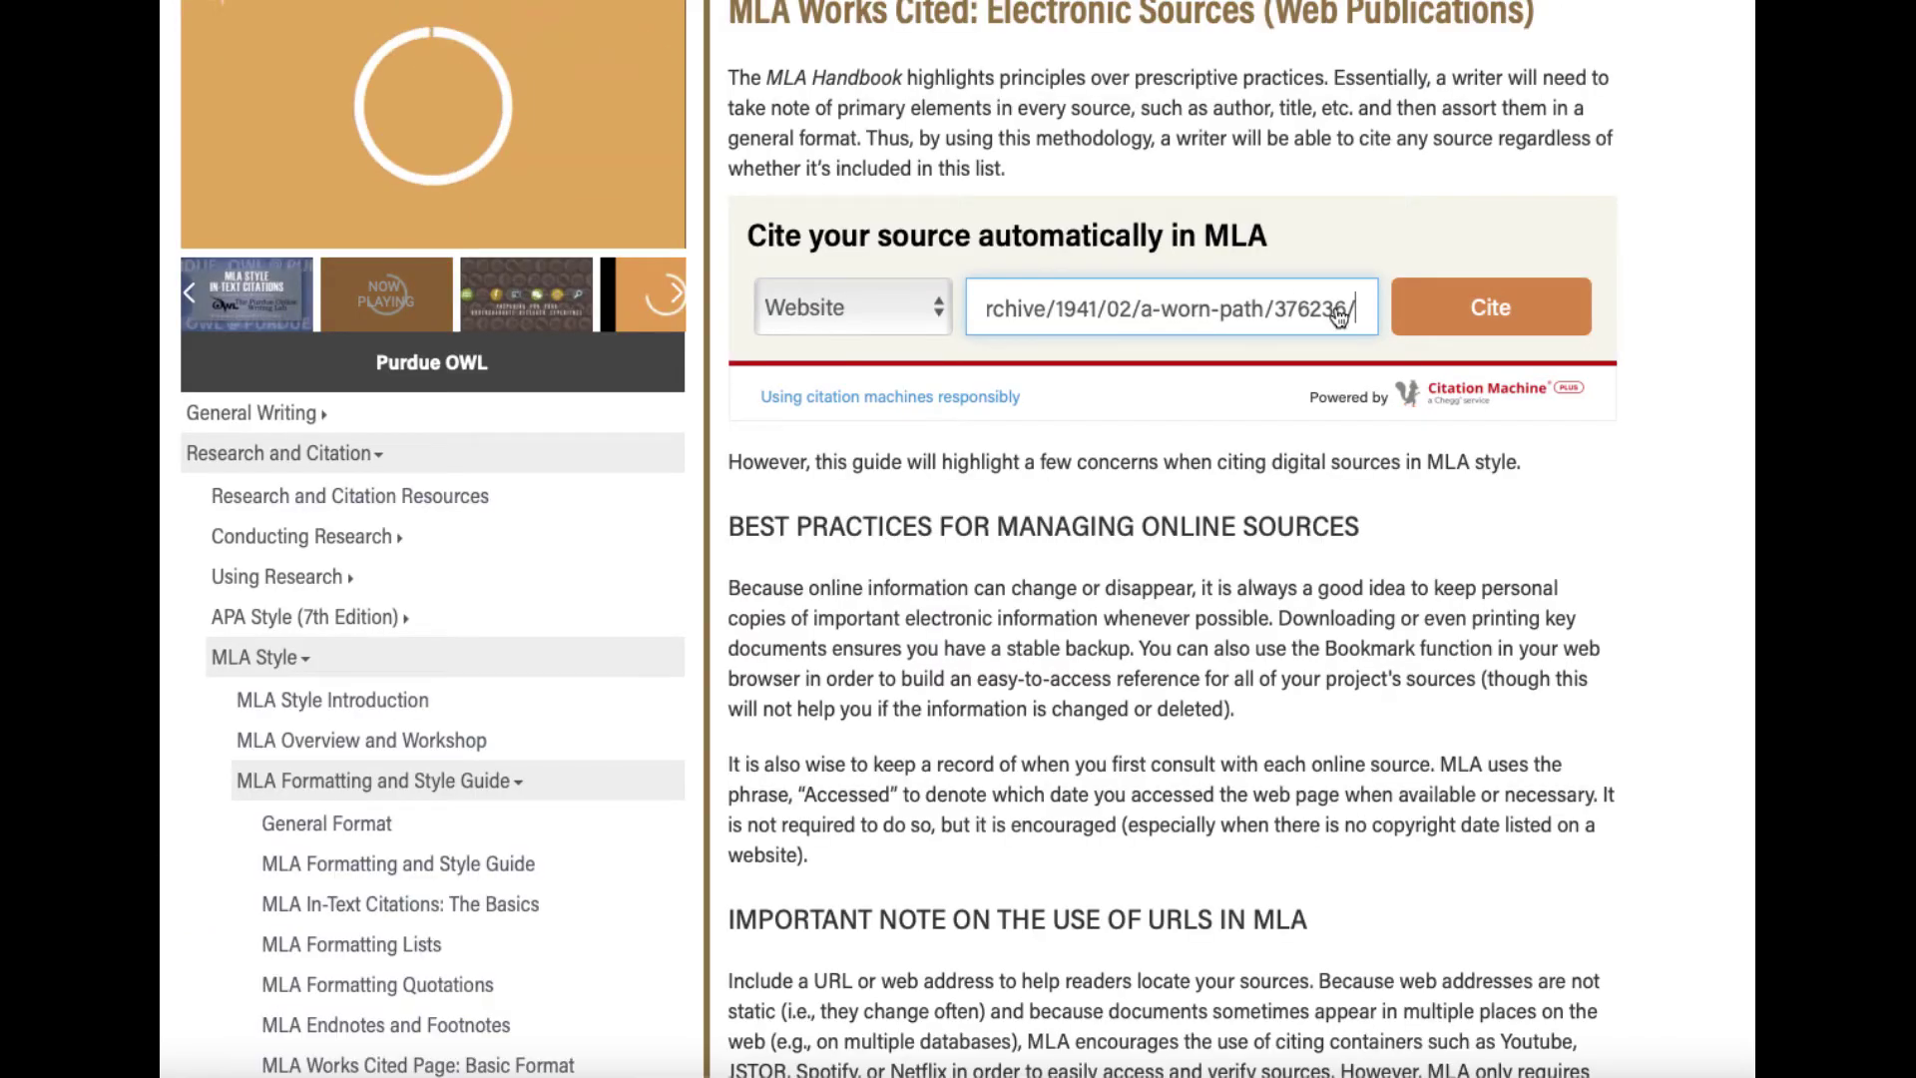
click(1453, 309)
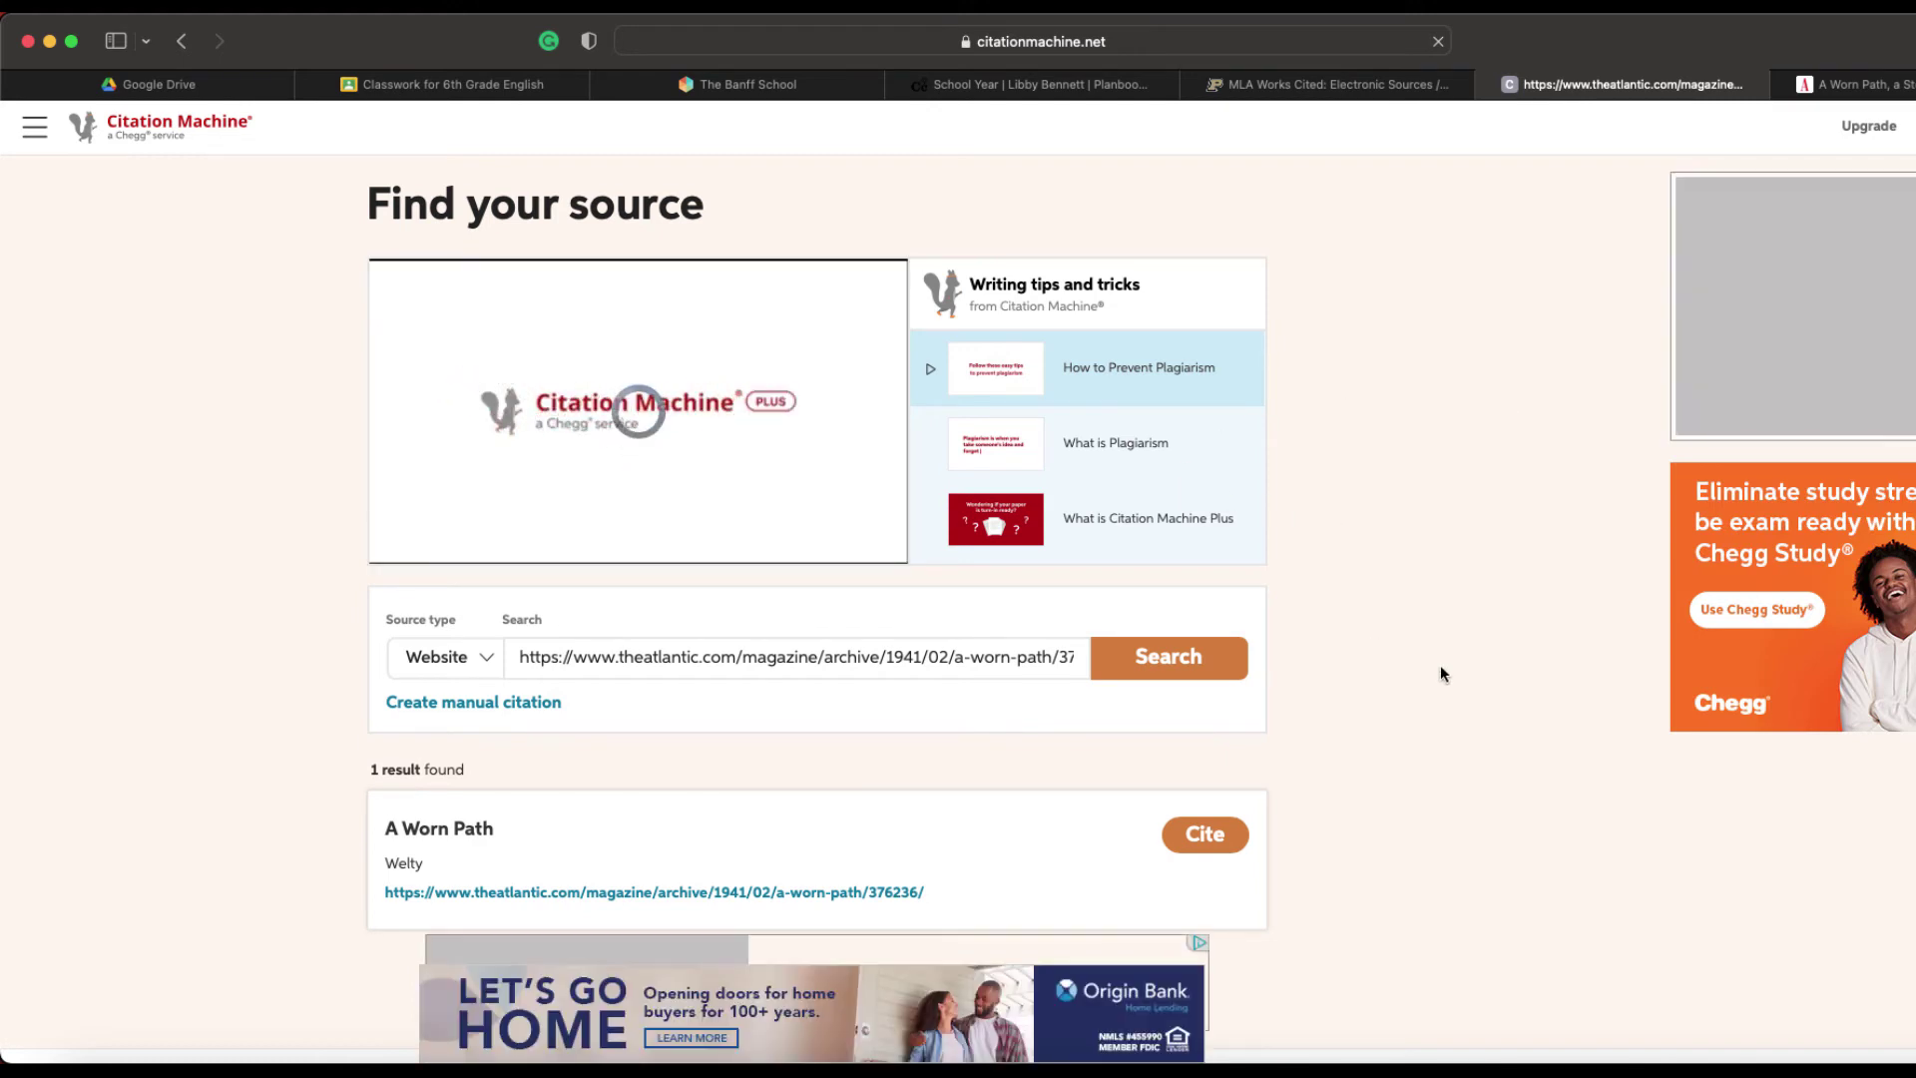
Cite the found "A Worn Path" source, review its information and continue to the final website details
scroll(1440, 666, down, 5)
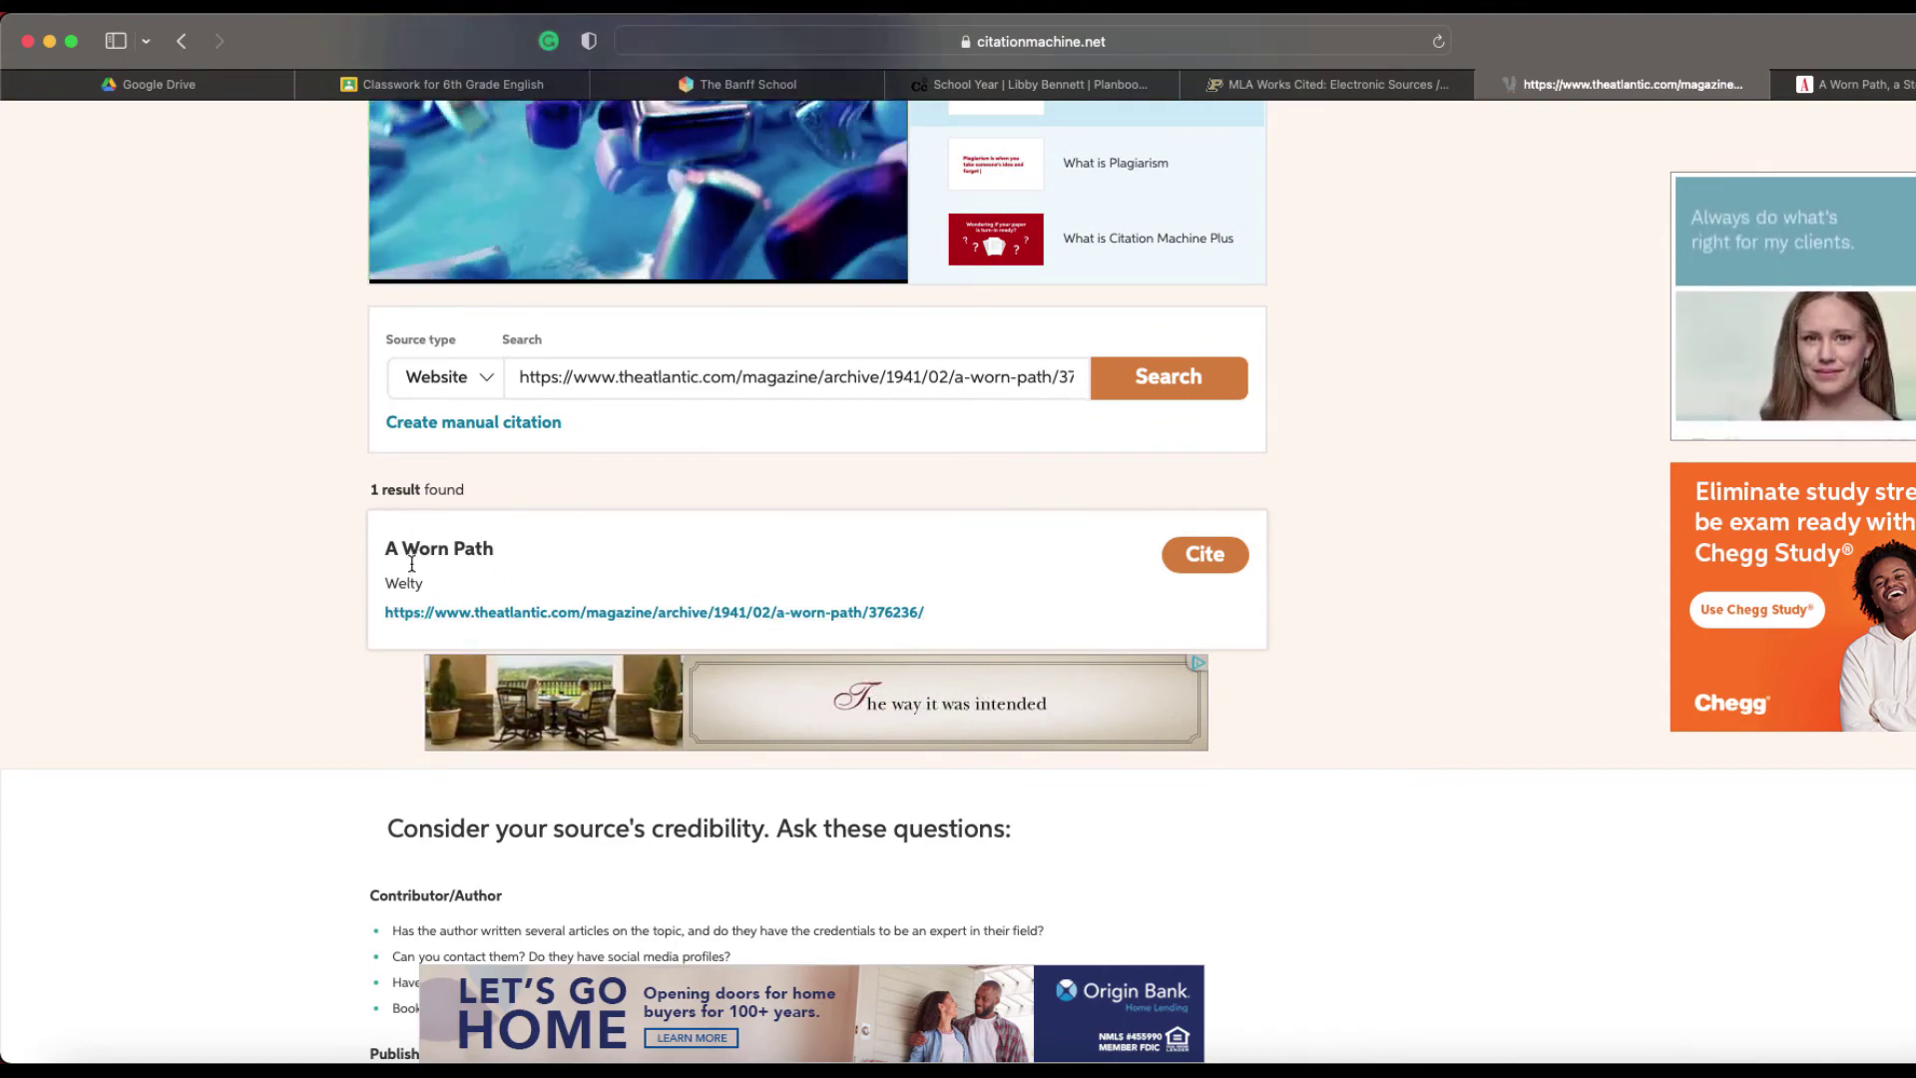
click(1222, 561)
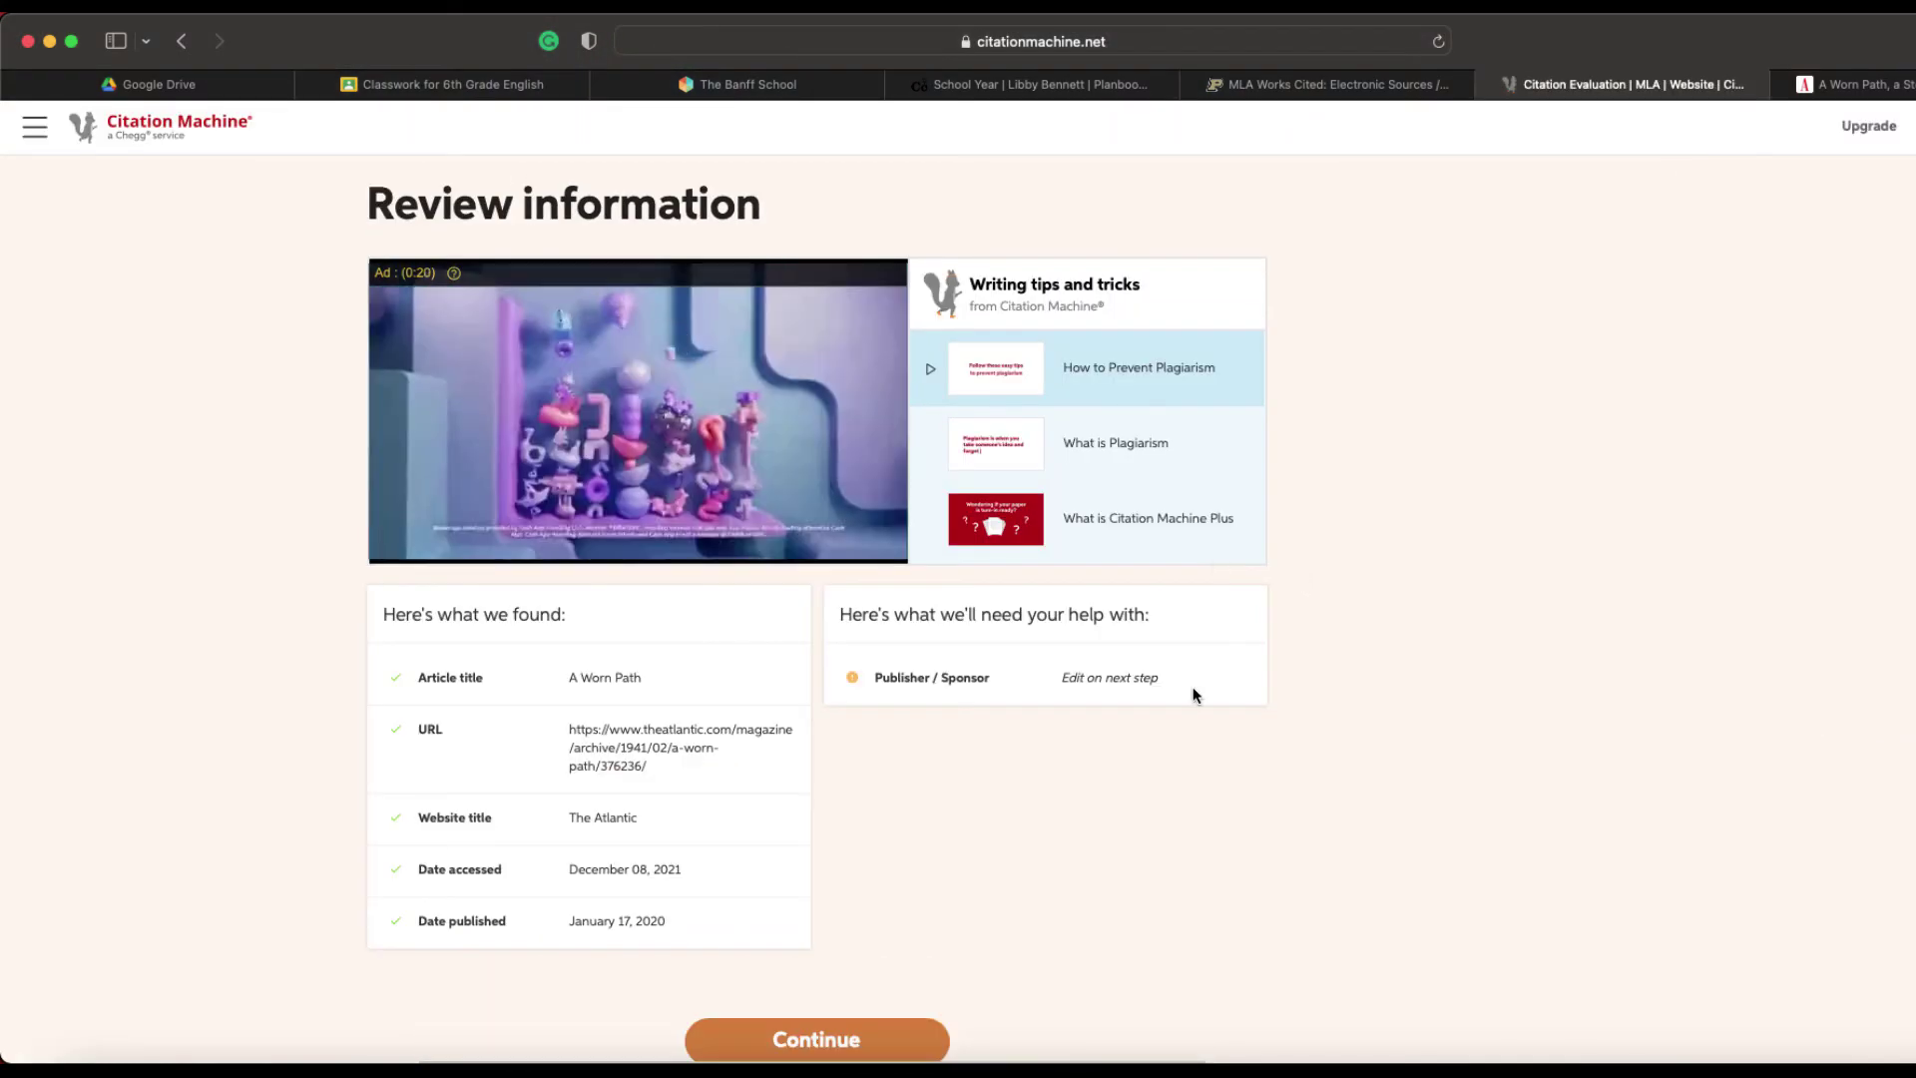
scroll(1194, 689, down, 1)
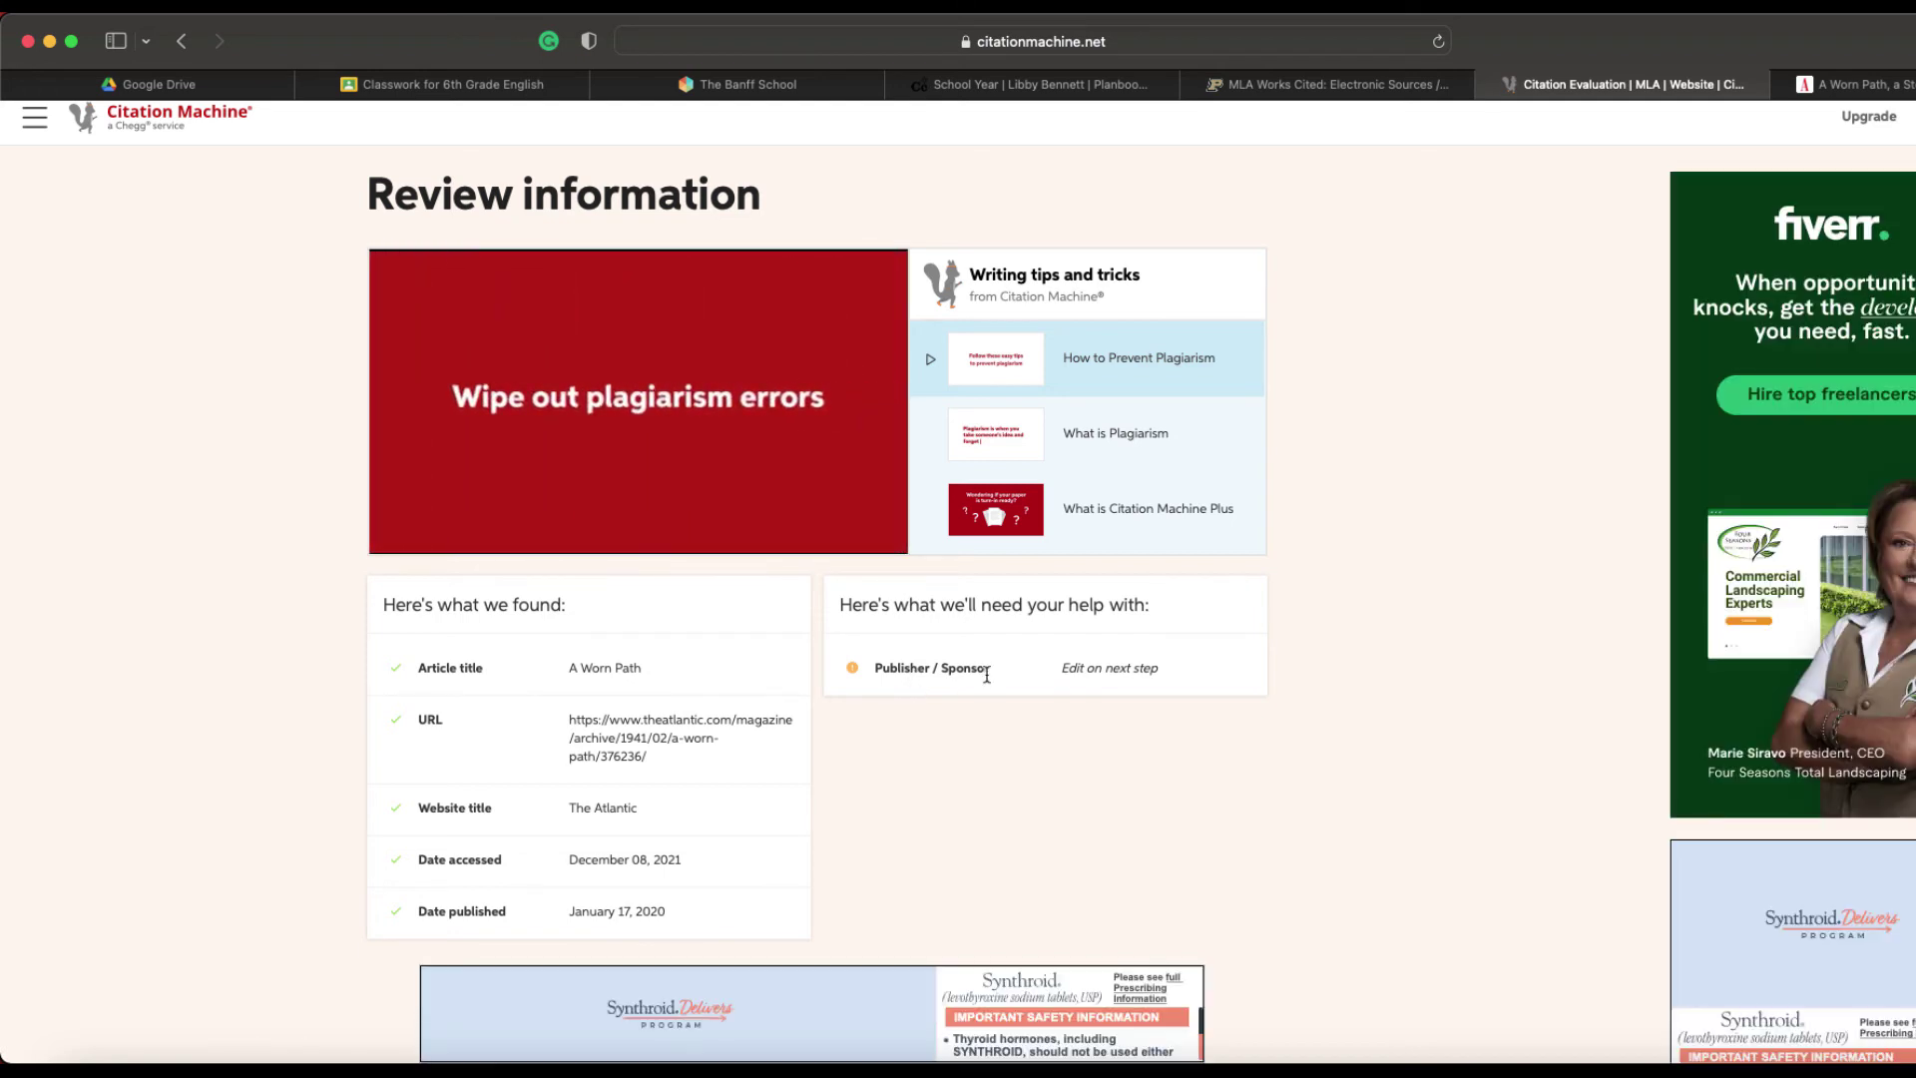
scroll(986, 680, down, 3)
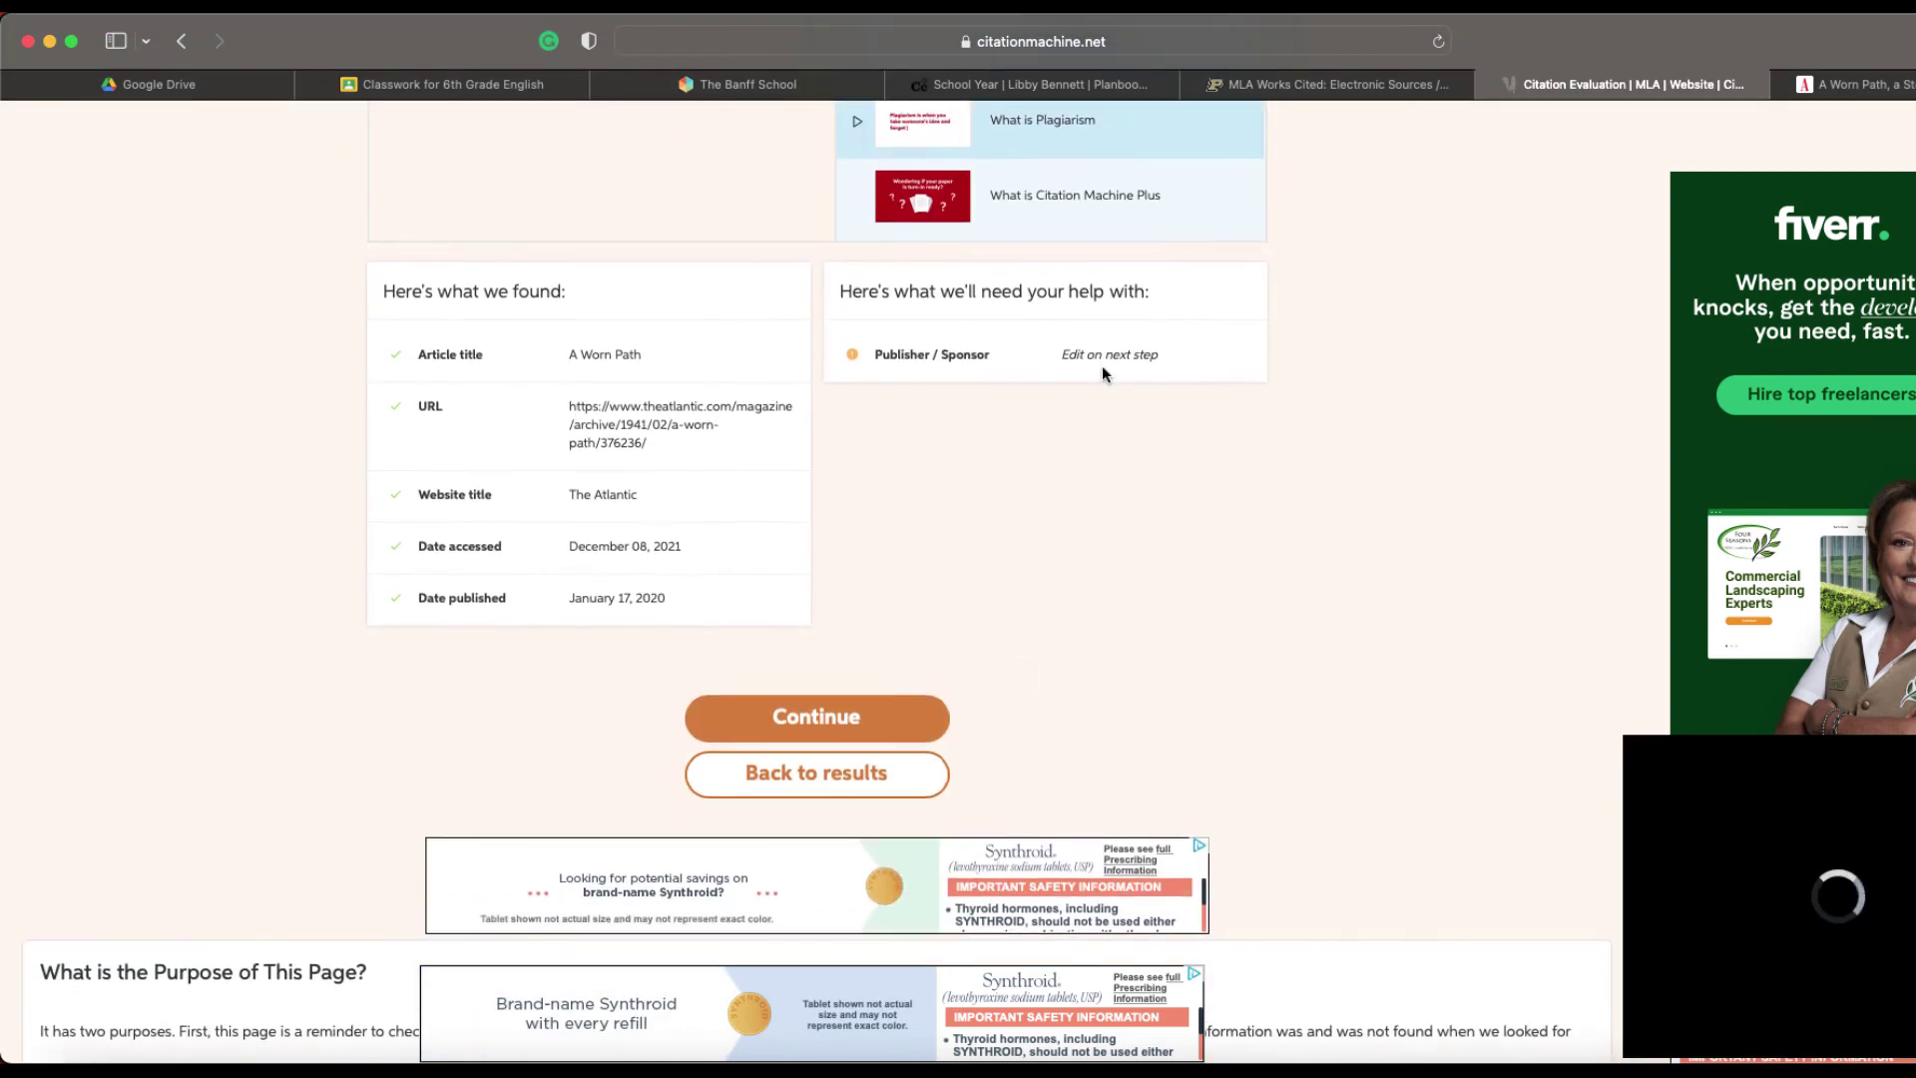
click(788, 721)
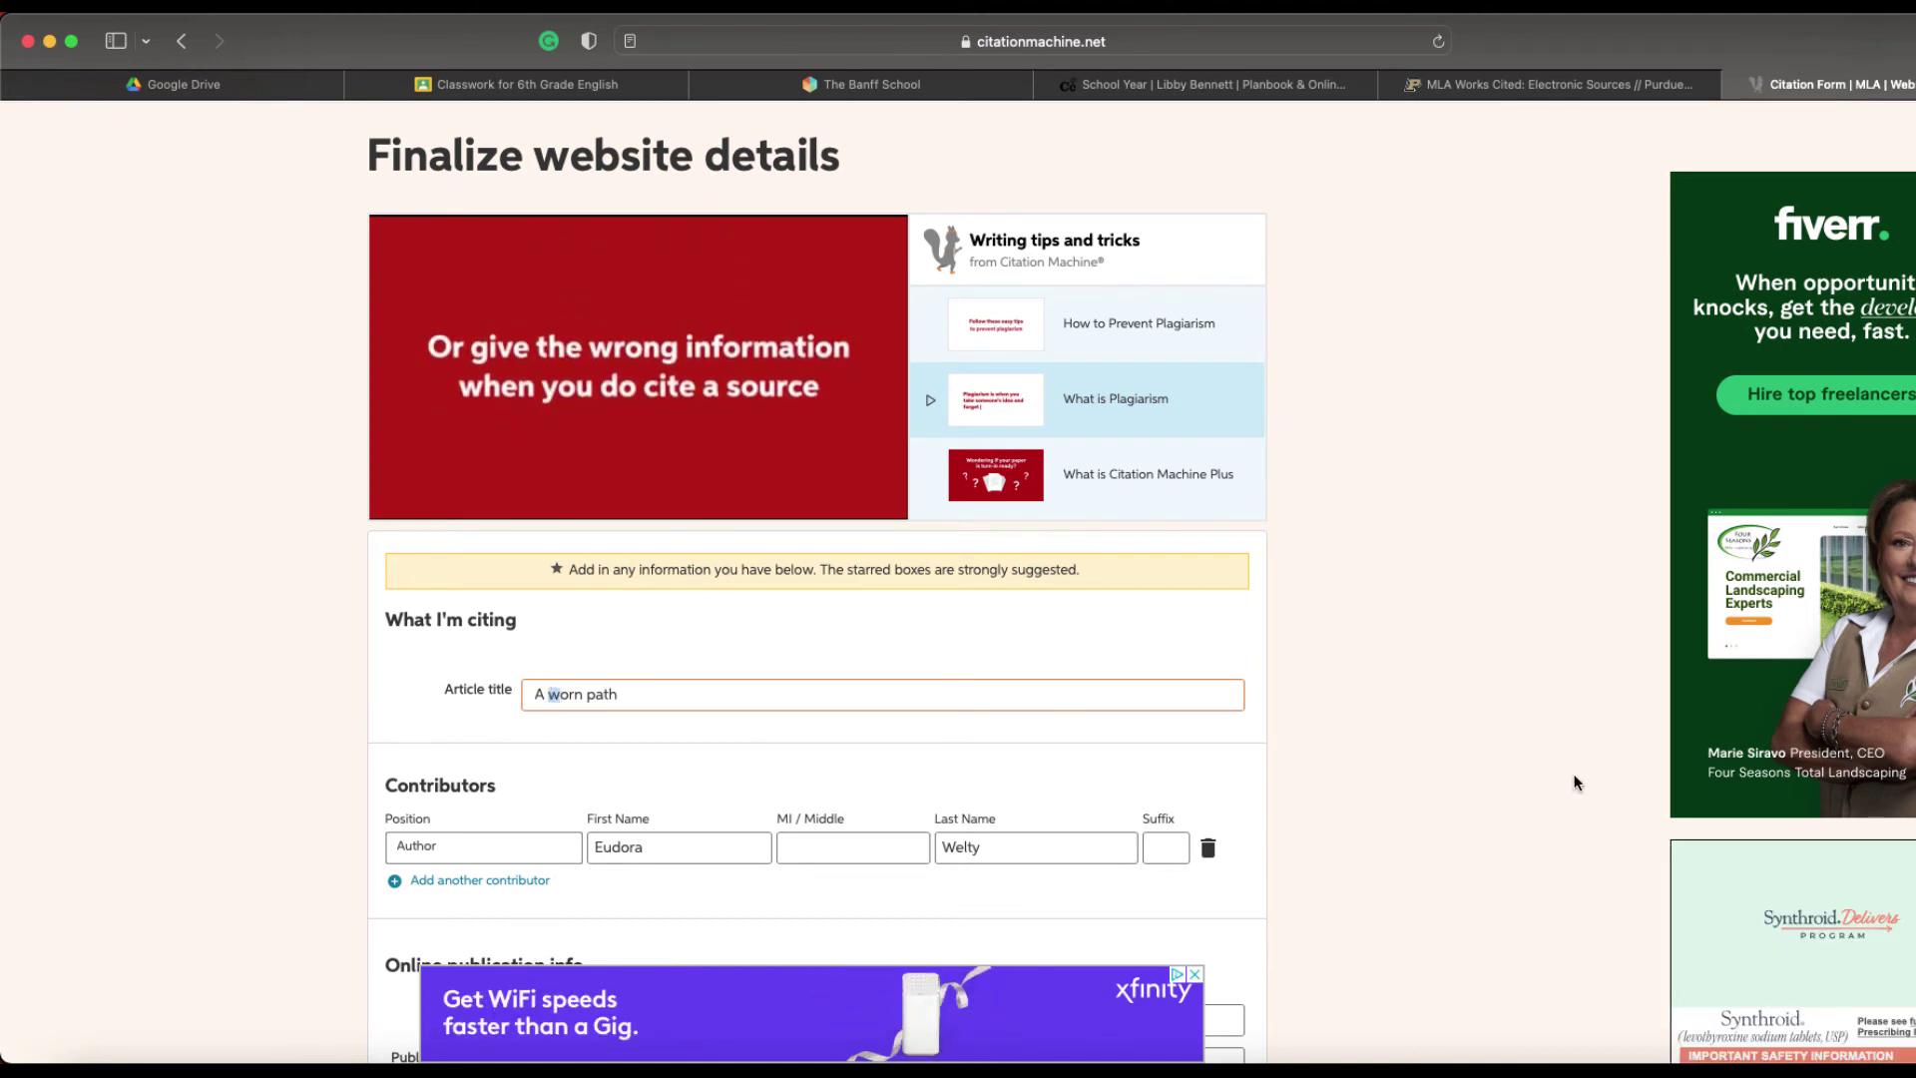
Capitalize the article title as "A Worn Path"
text(W)
key(Right)
key(Right)
key(Right)
key(Right)
key(Right)
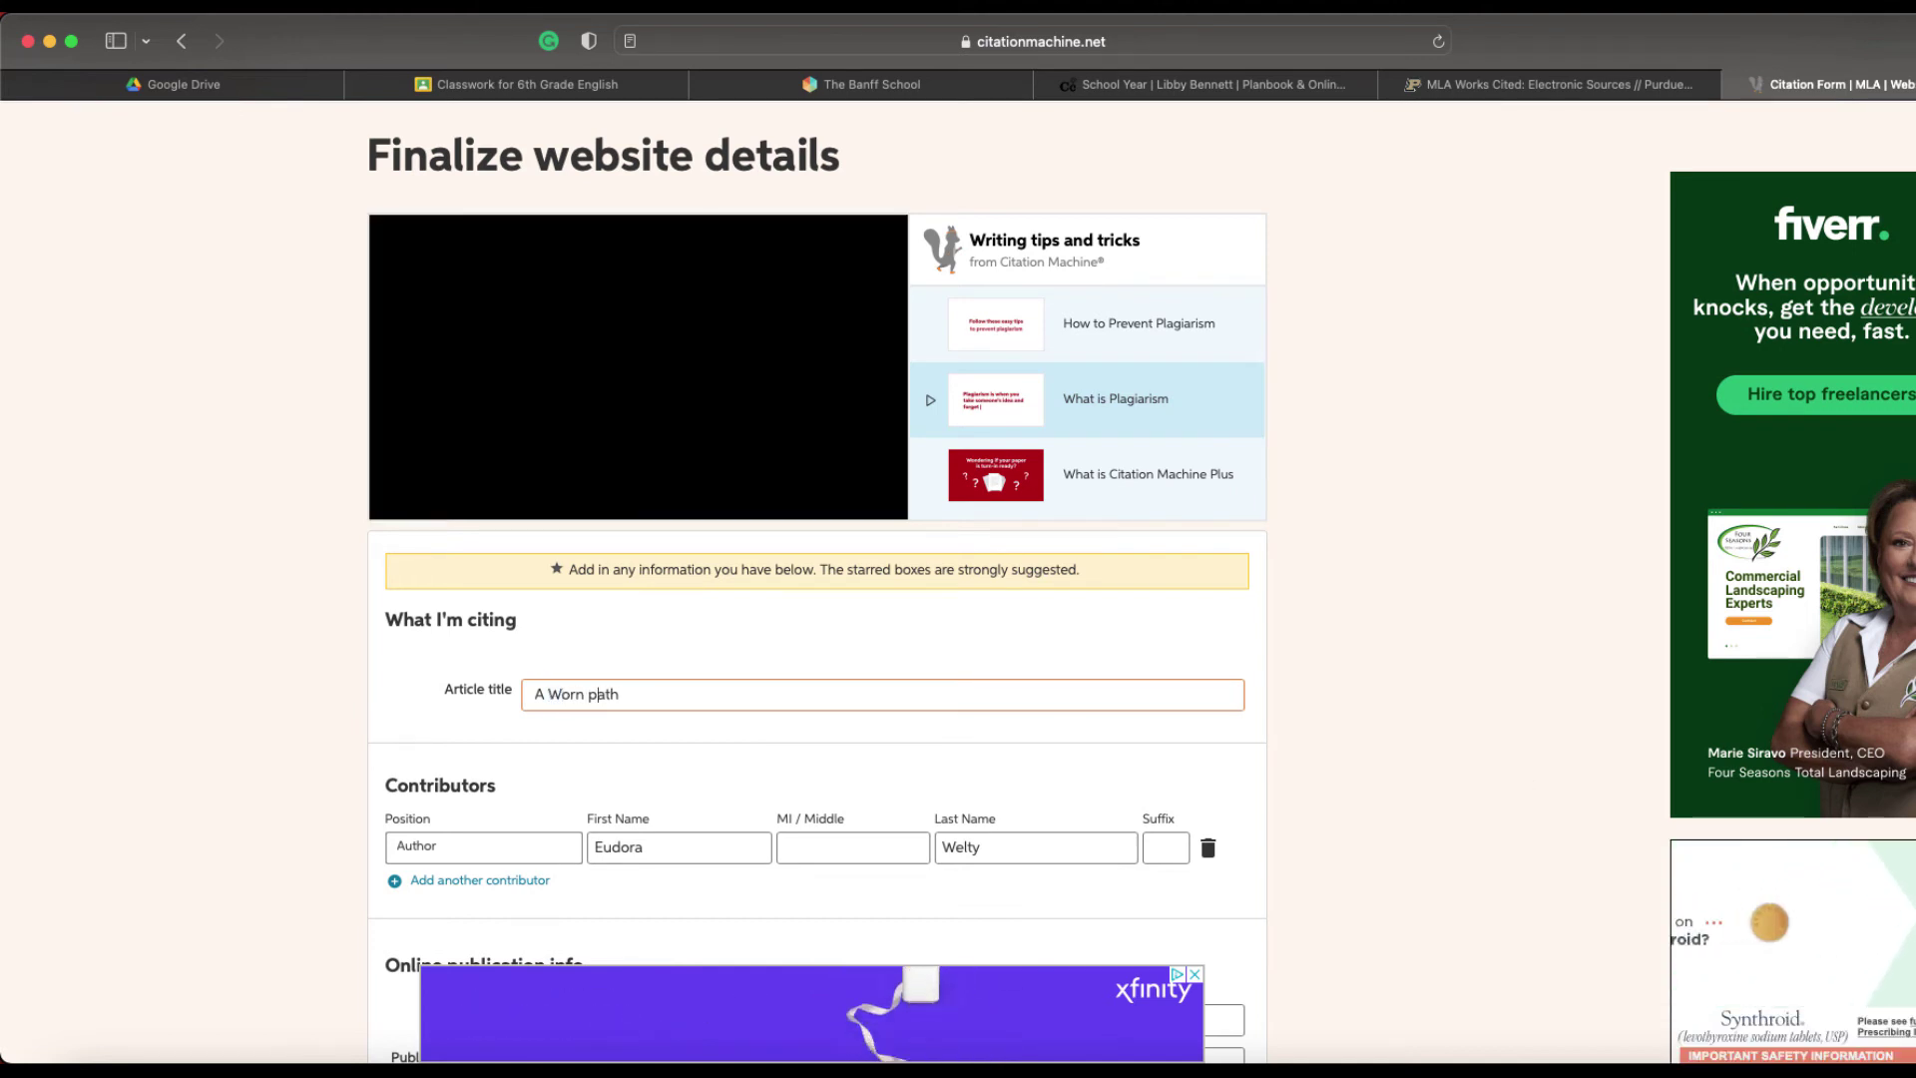
key(BackSpace)
text(P)
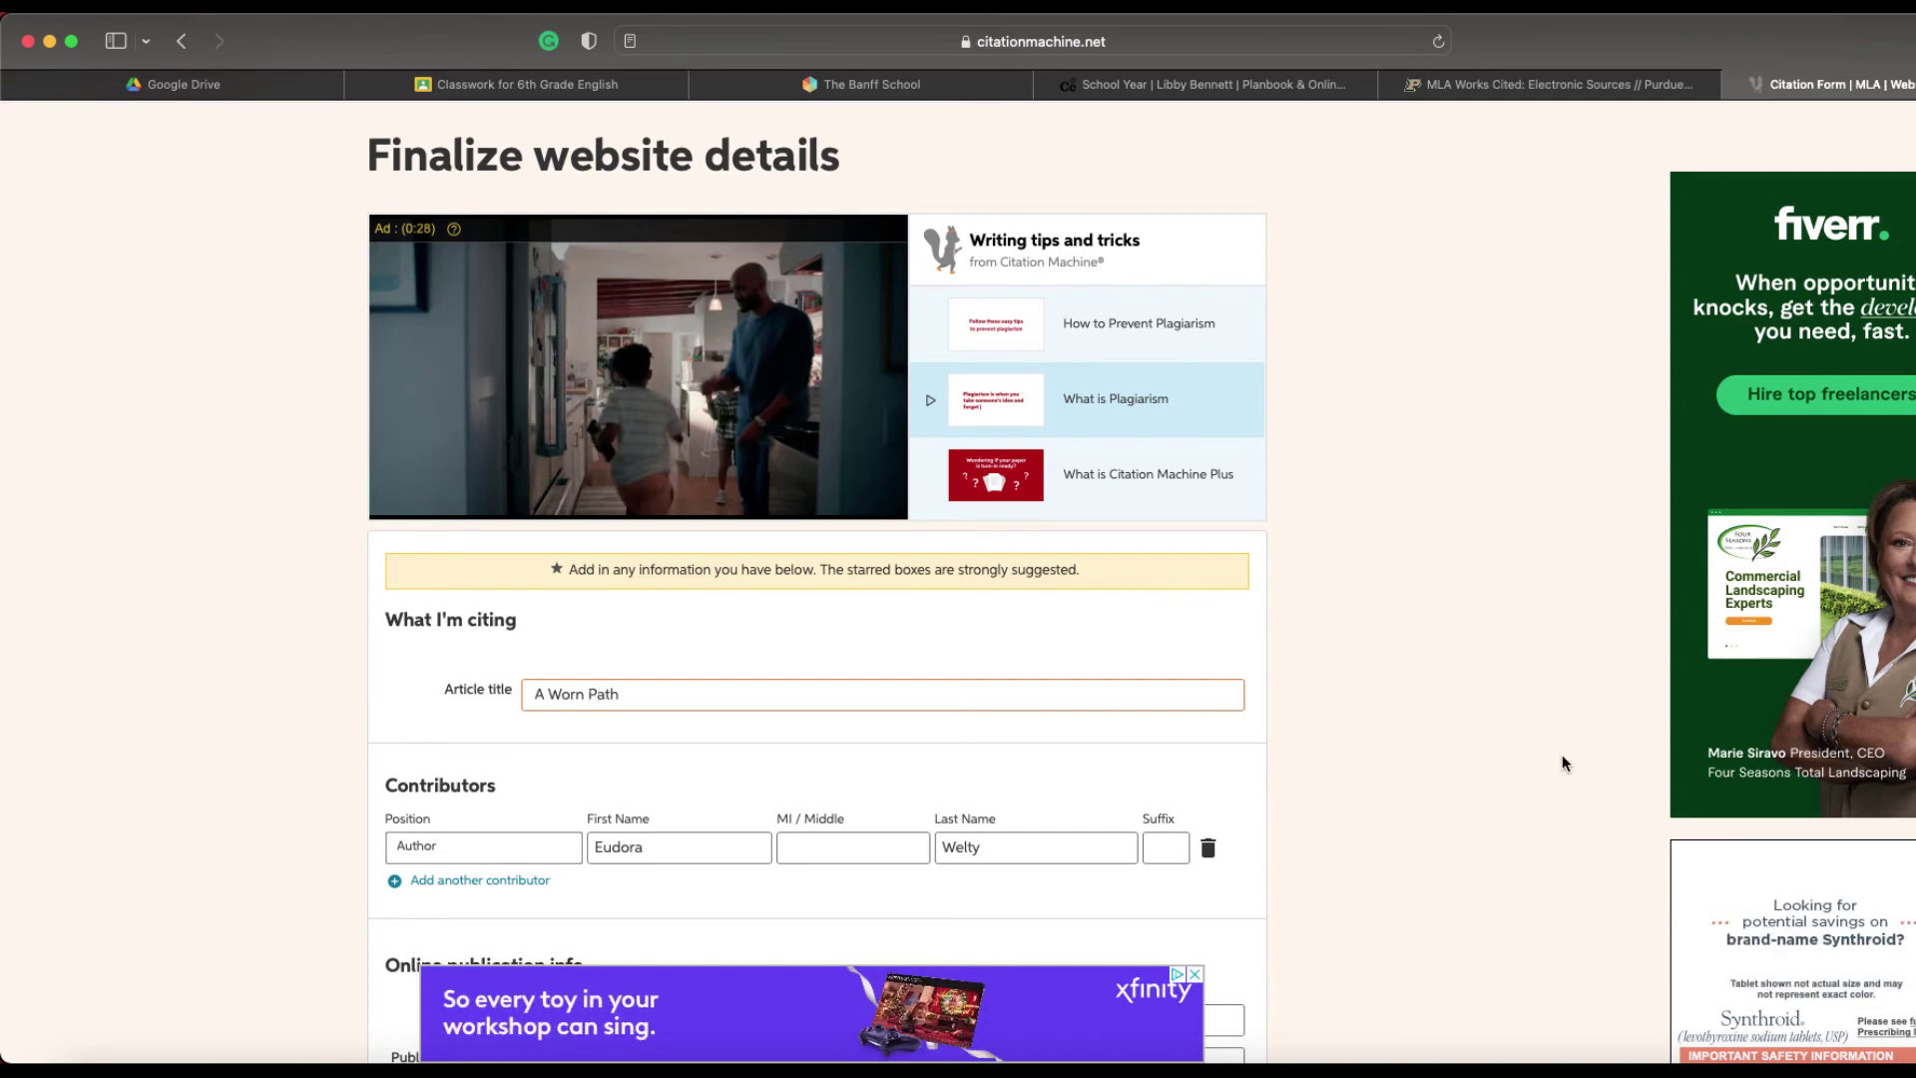
Check the publication details, complete the citation and copy the full Works Cited entry from the citation list
scroll(817, 744, down, 5)
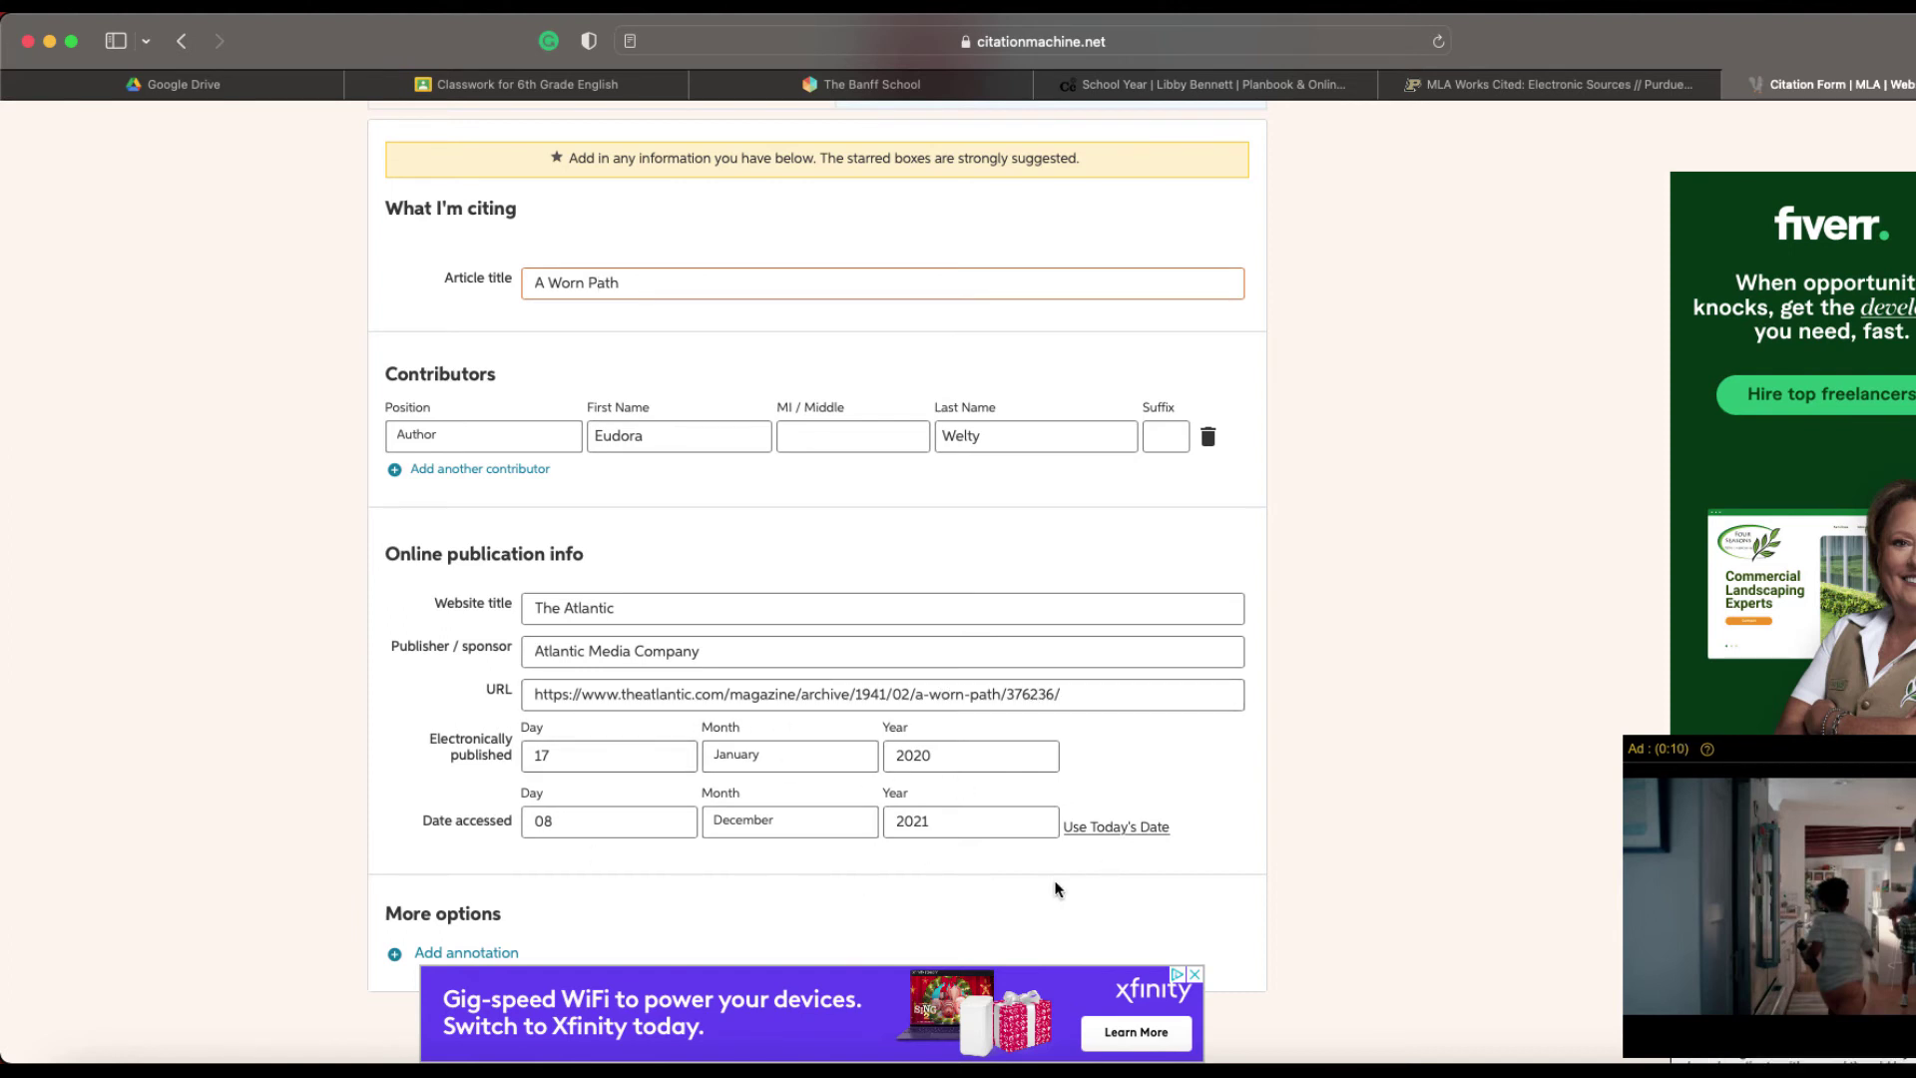
scroll(795, 845, down, 3)
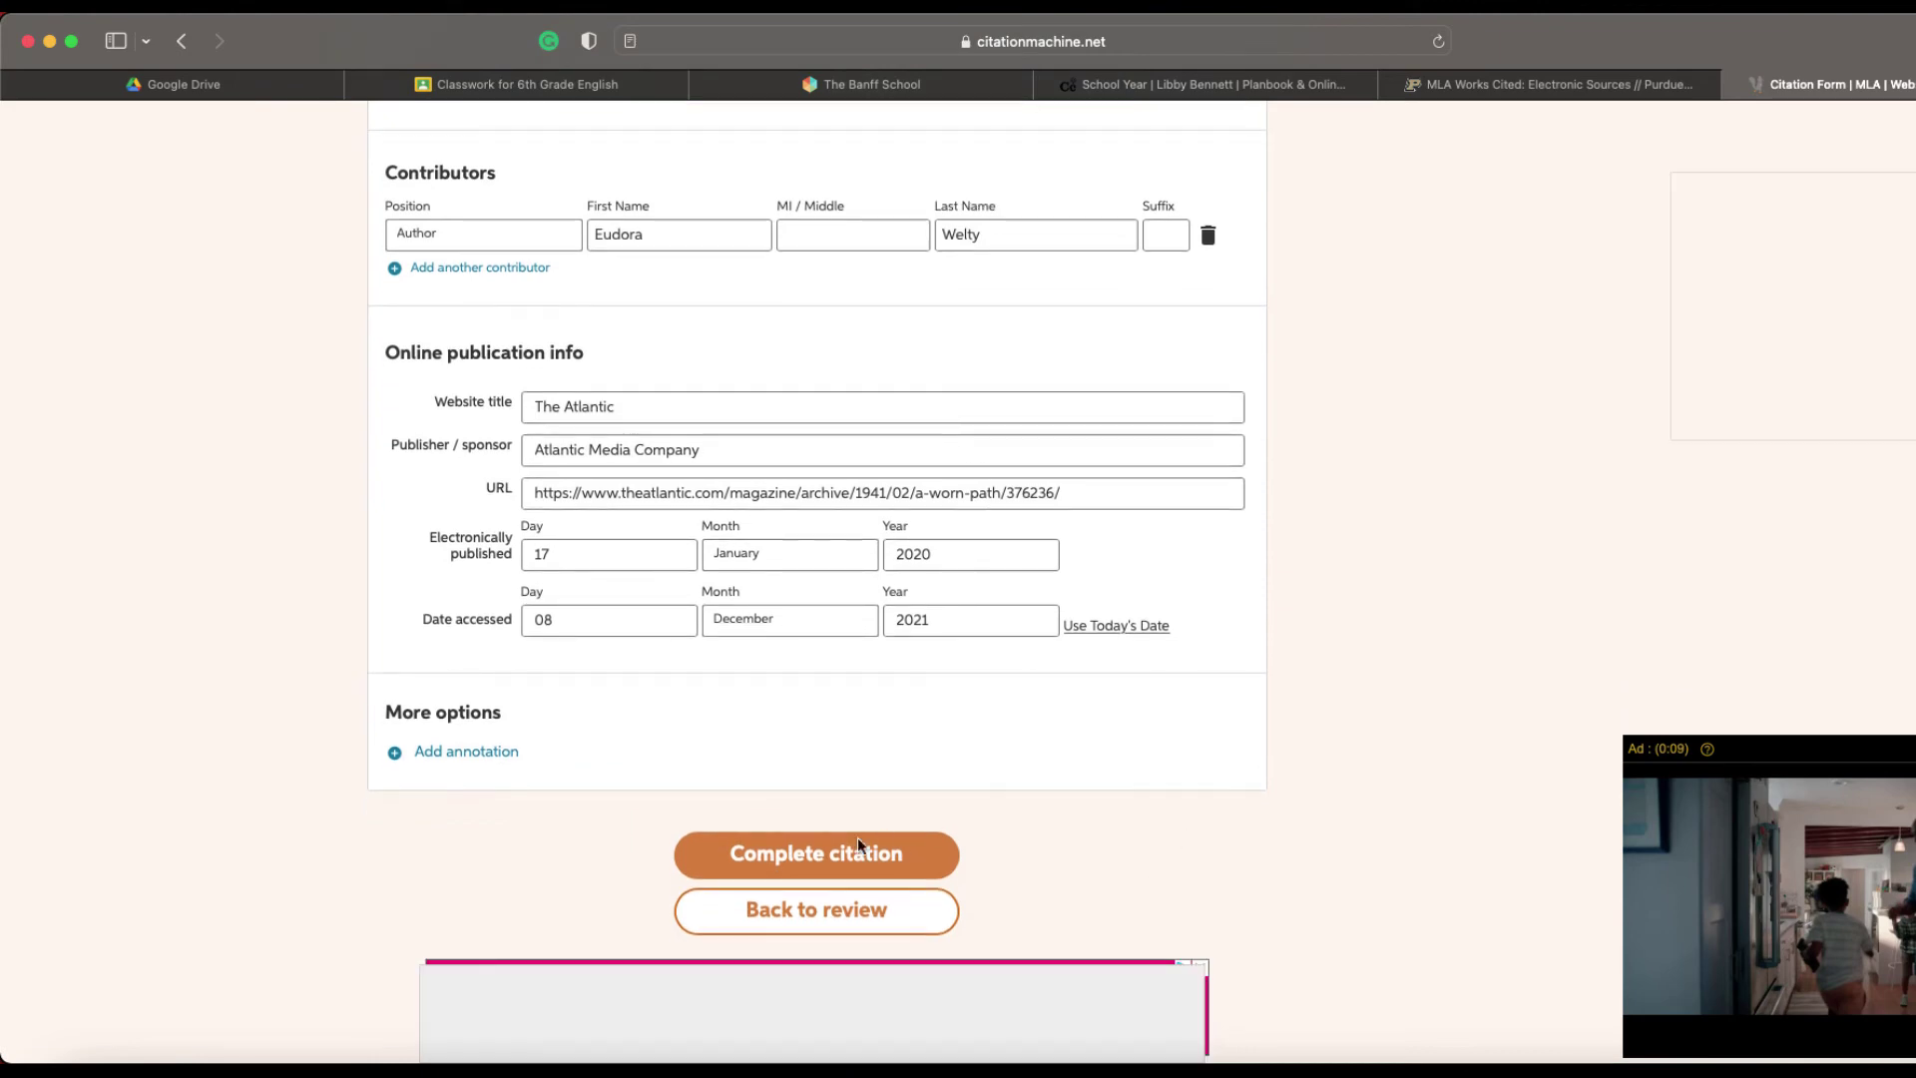
click(807, 856)
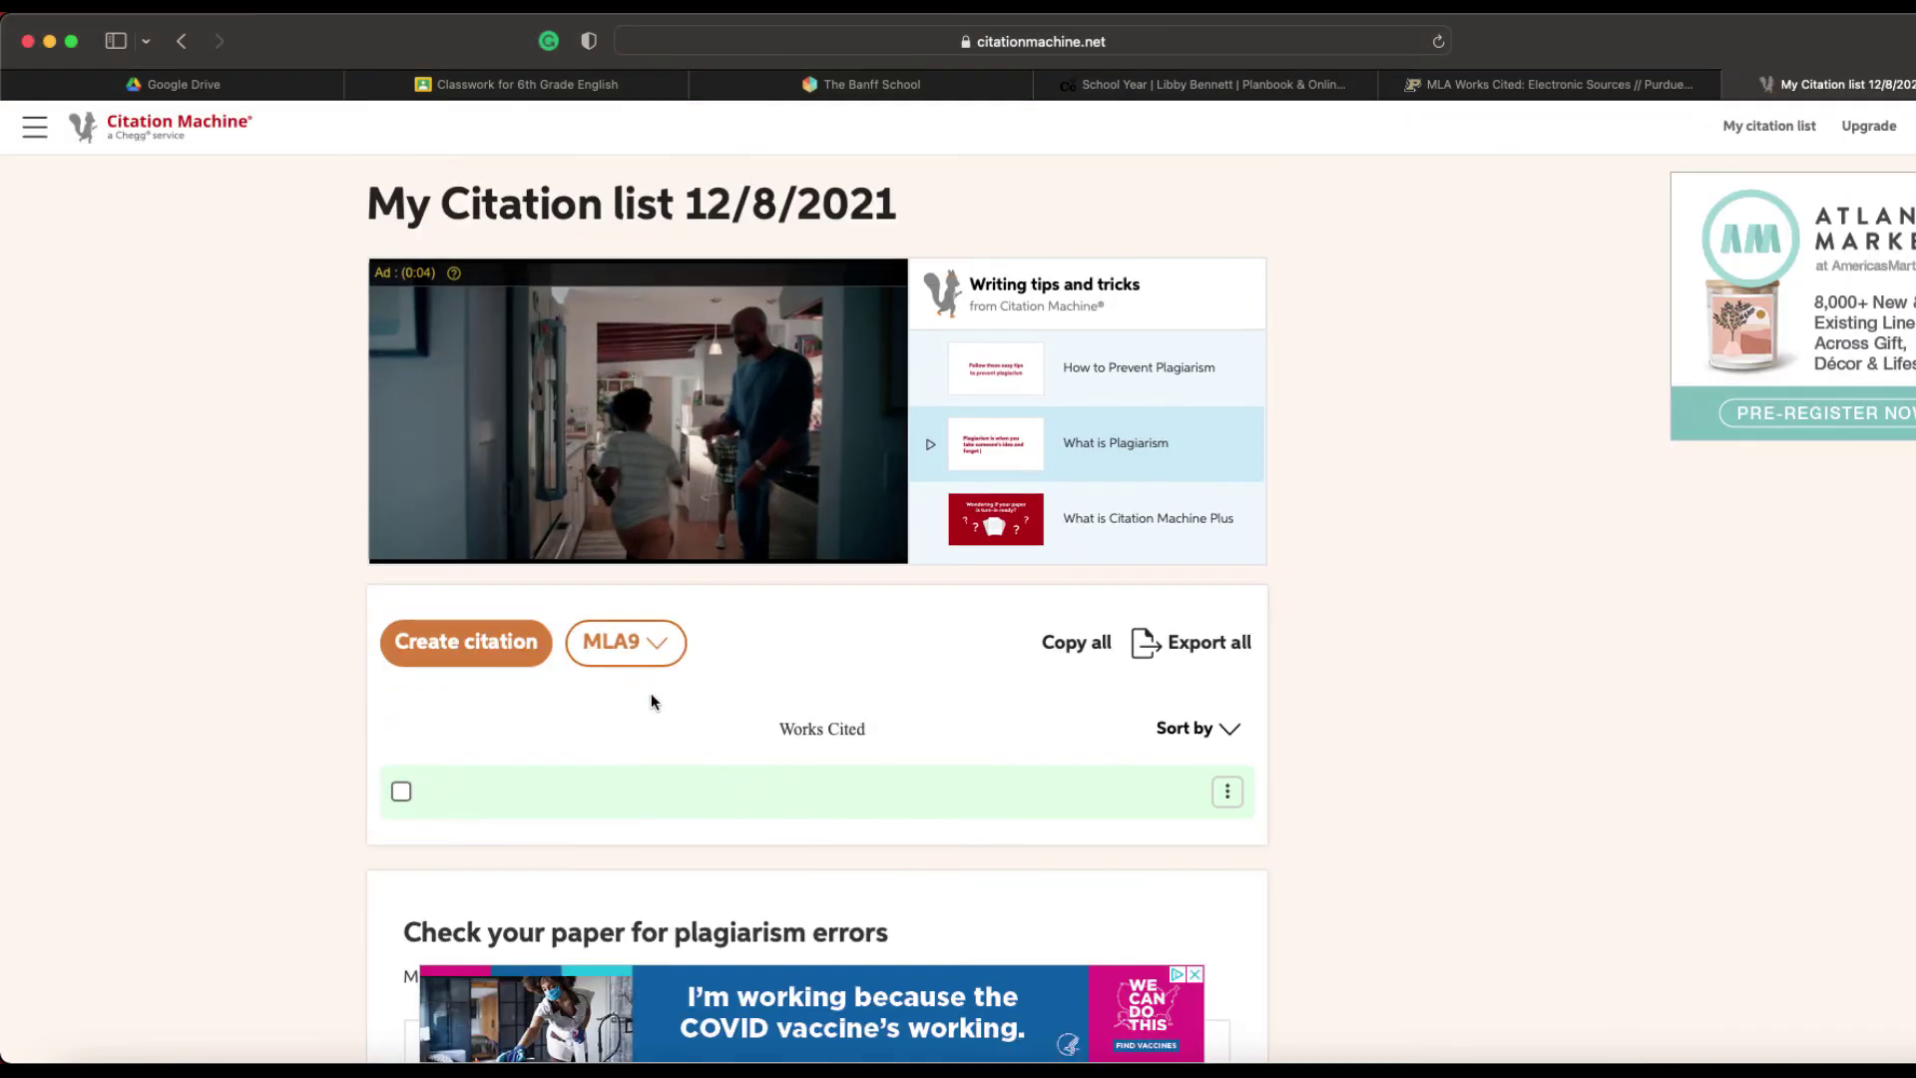
scroll(631, 647, down, 2)
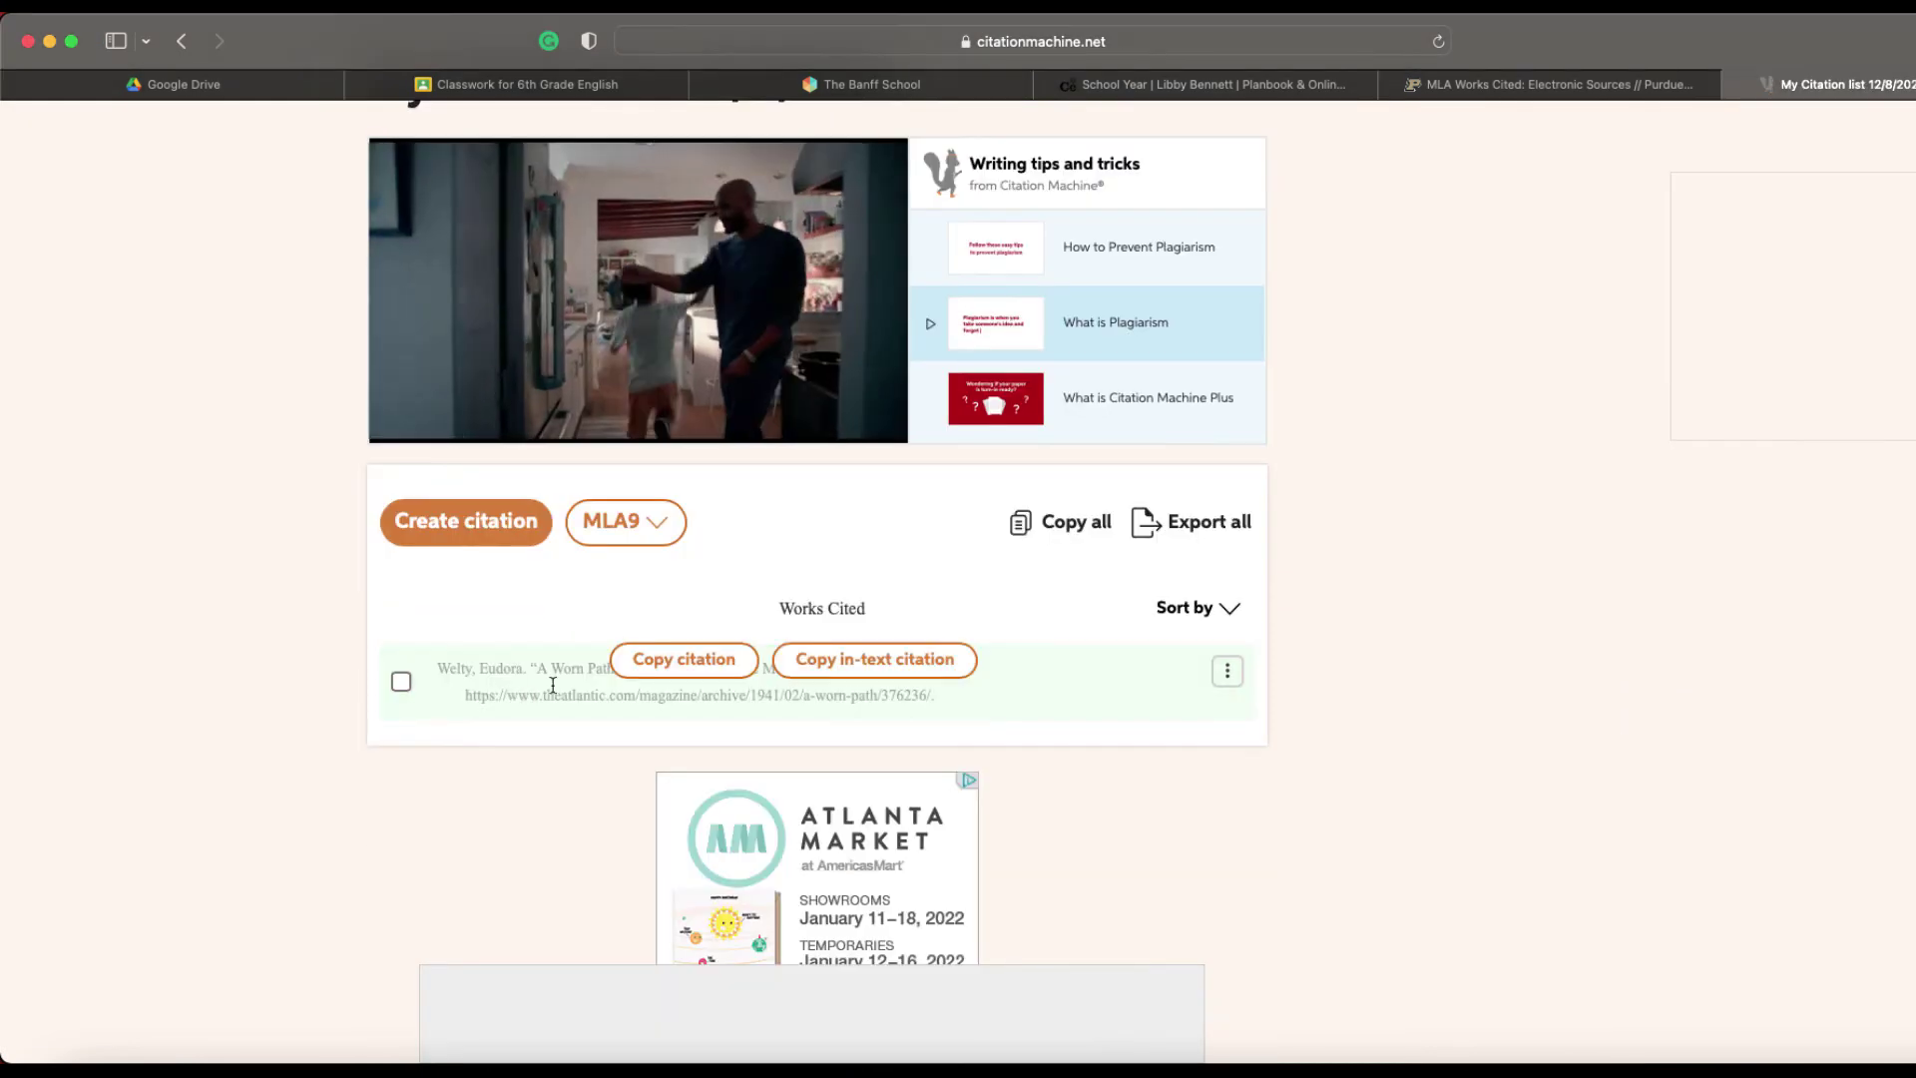
mouse_move(661, 662)
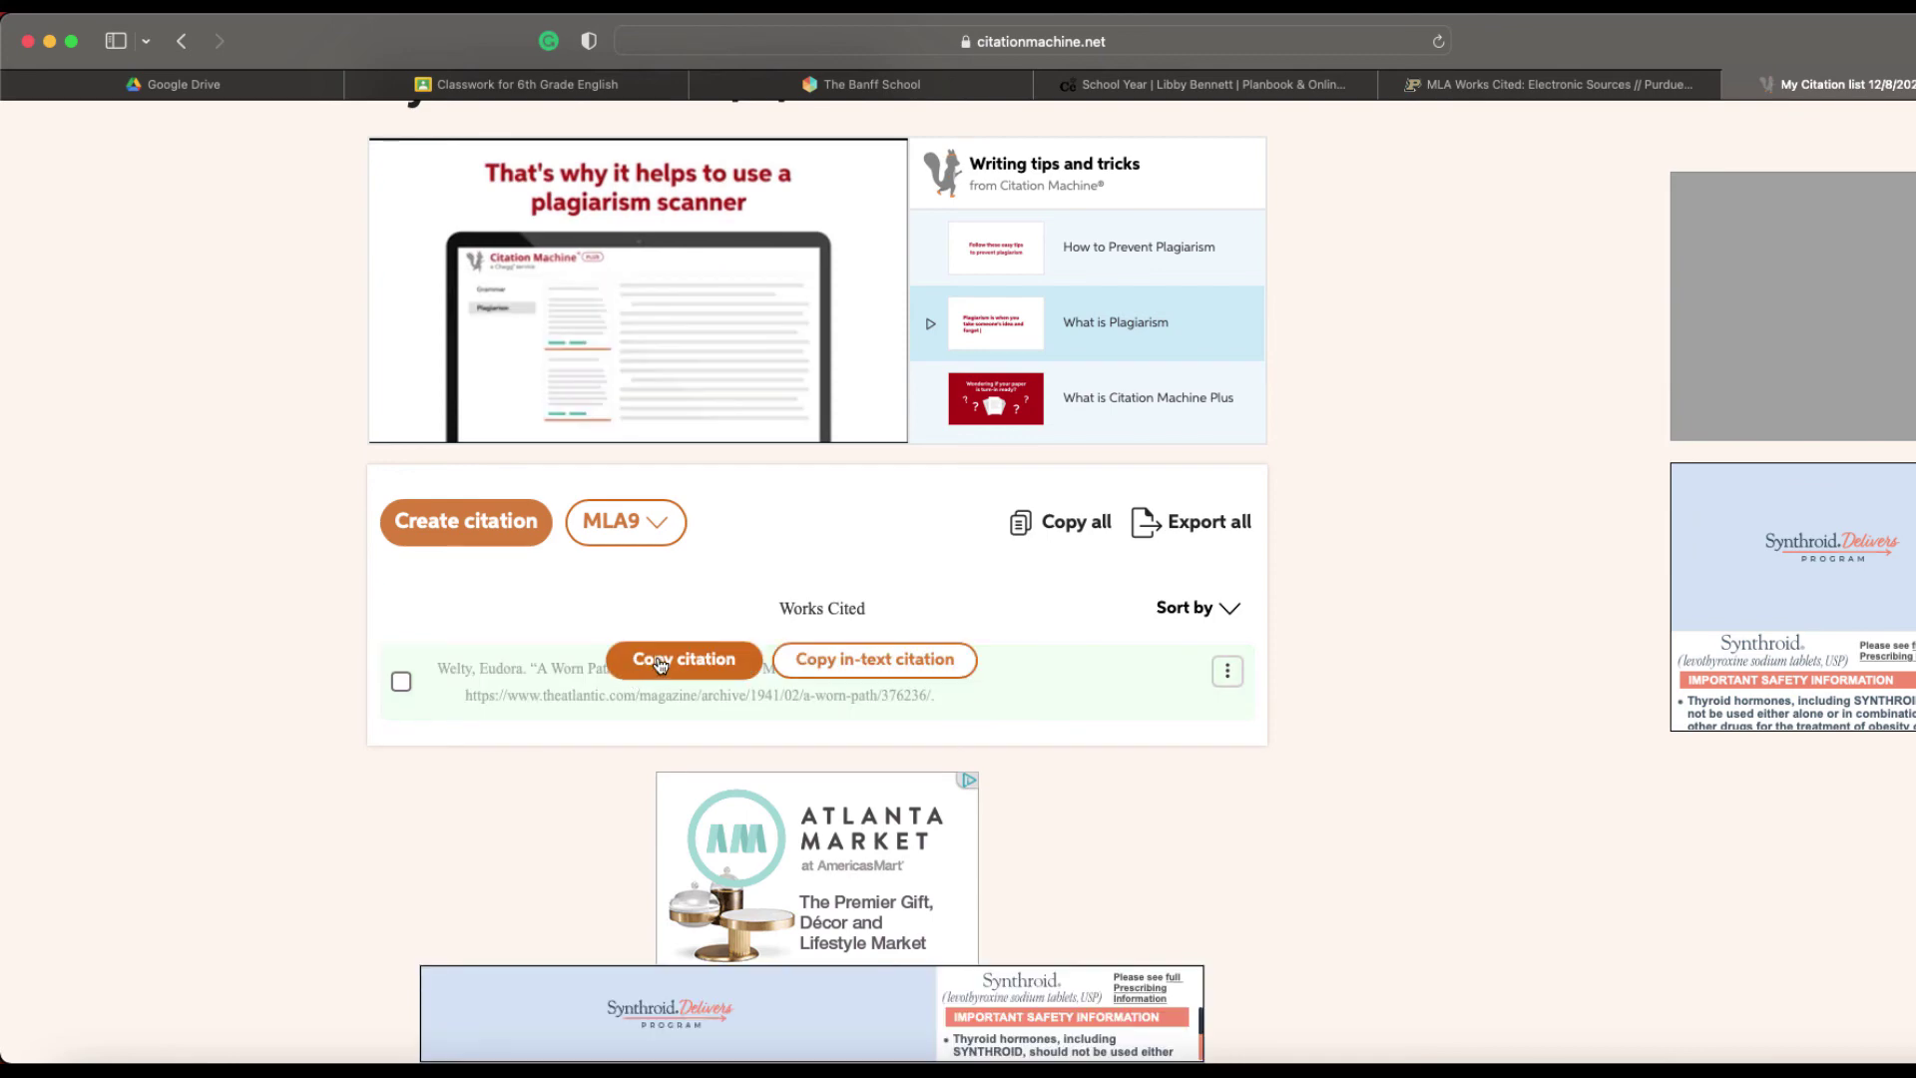
click(659, 663)
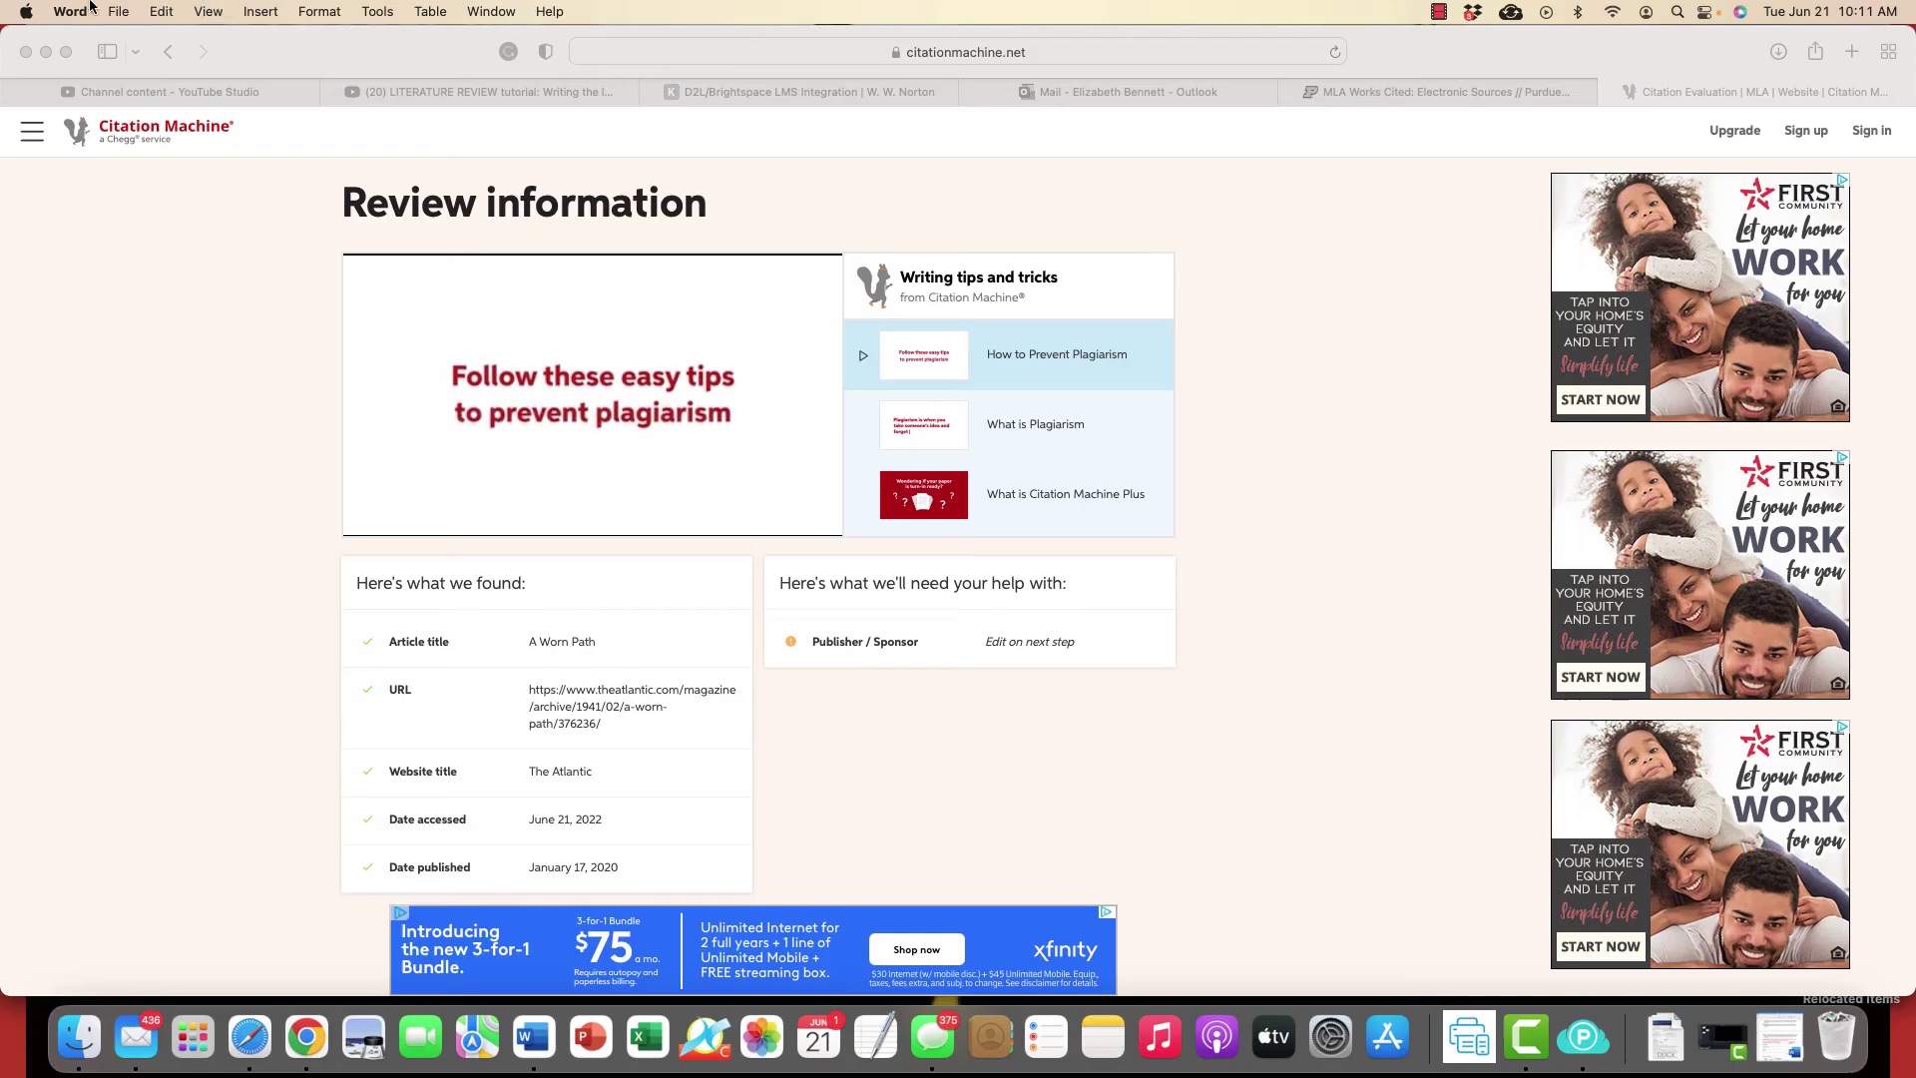
Create a new Word document from the MLA Style Paper template and enlarge its window to the full screen width
click(117, 12)
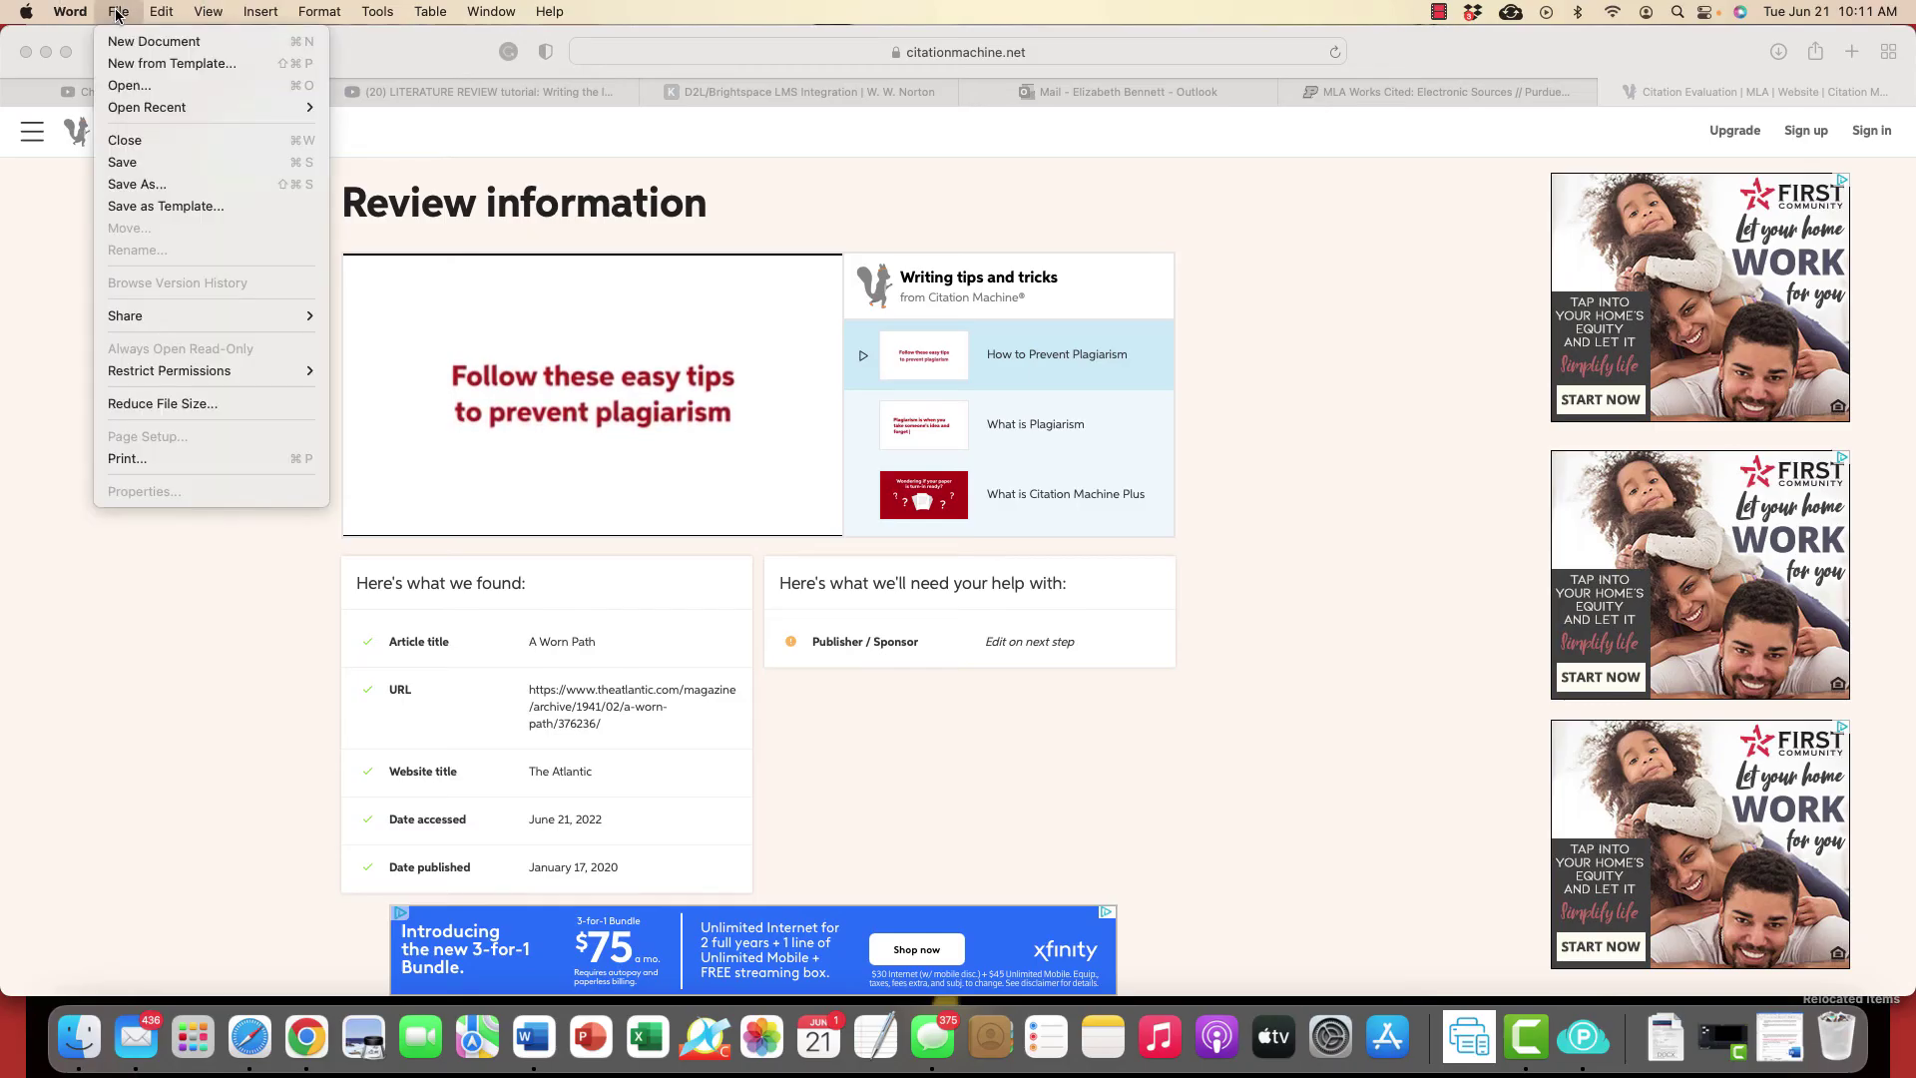
click(134, 66)
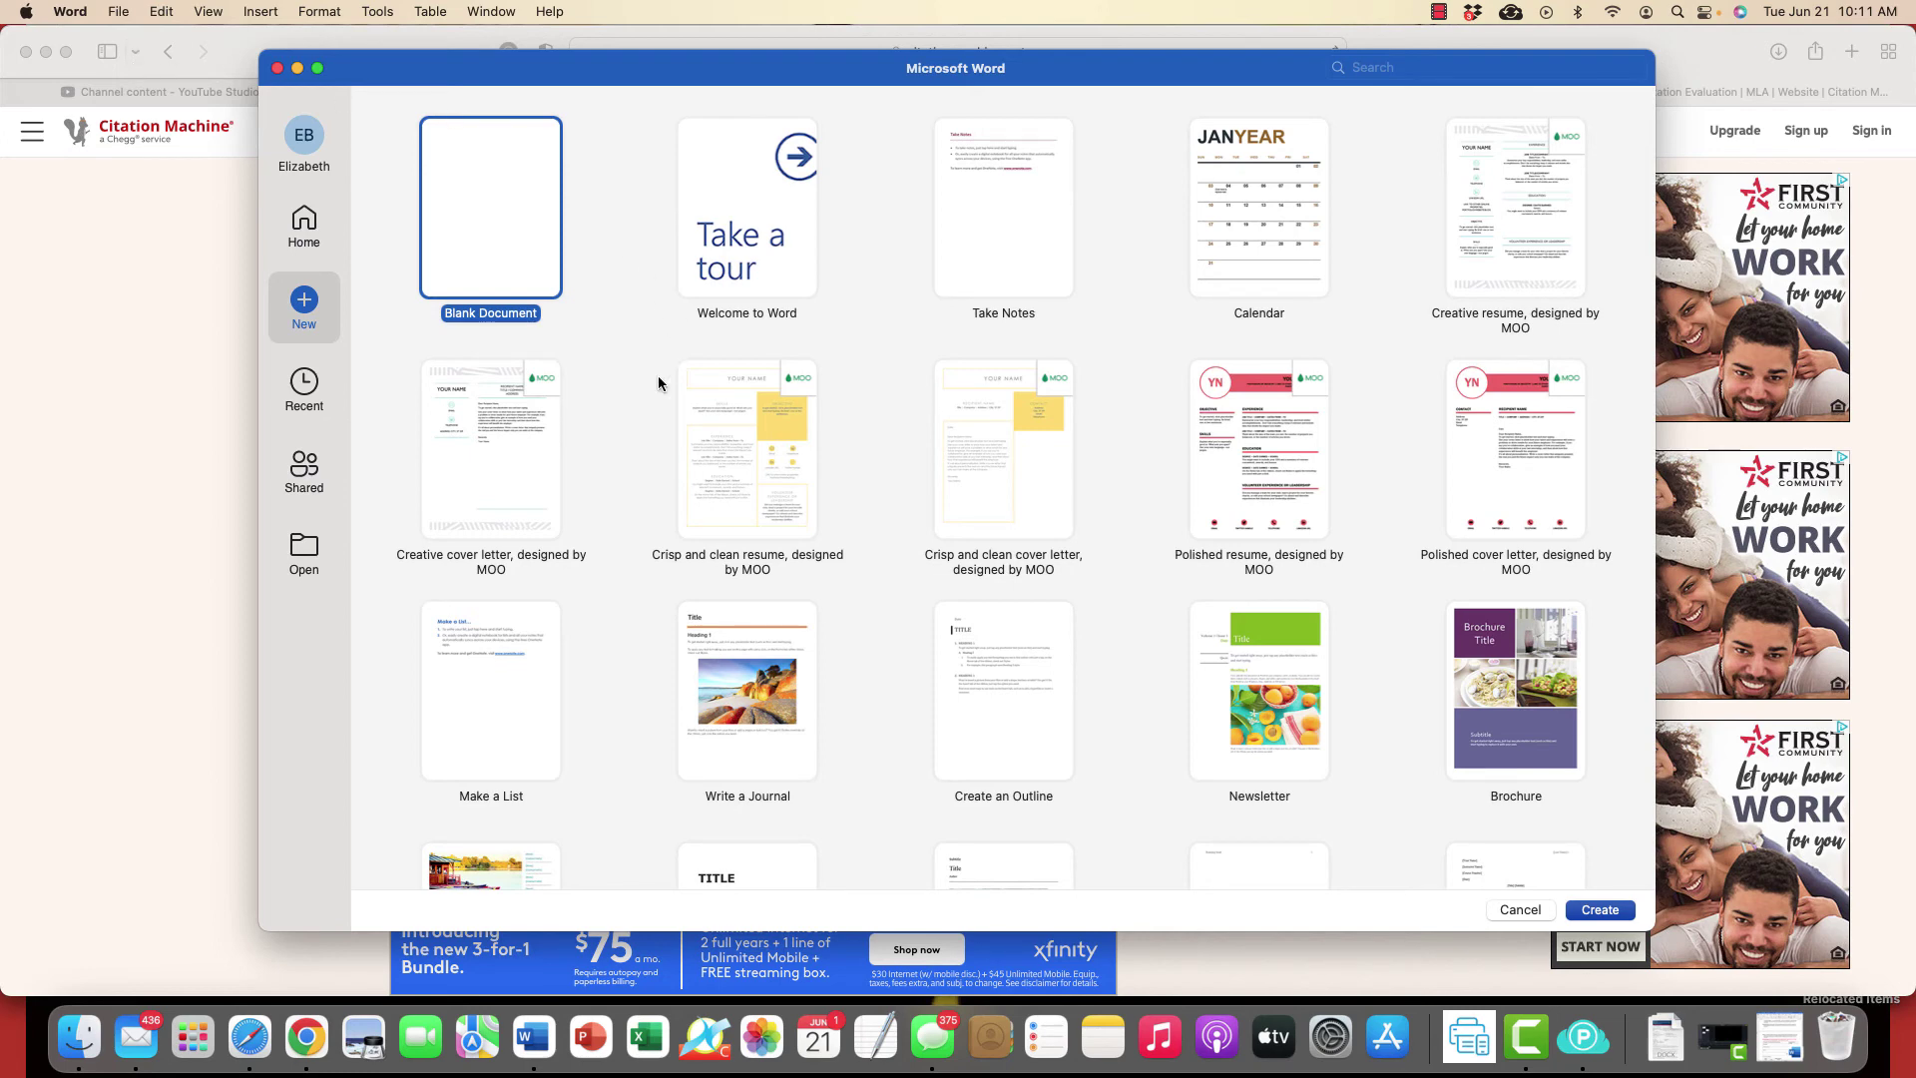
scroll(657, 375, down, 5)
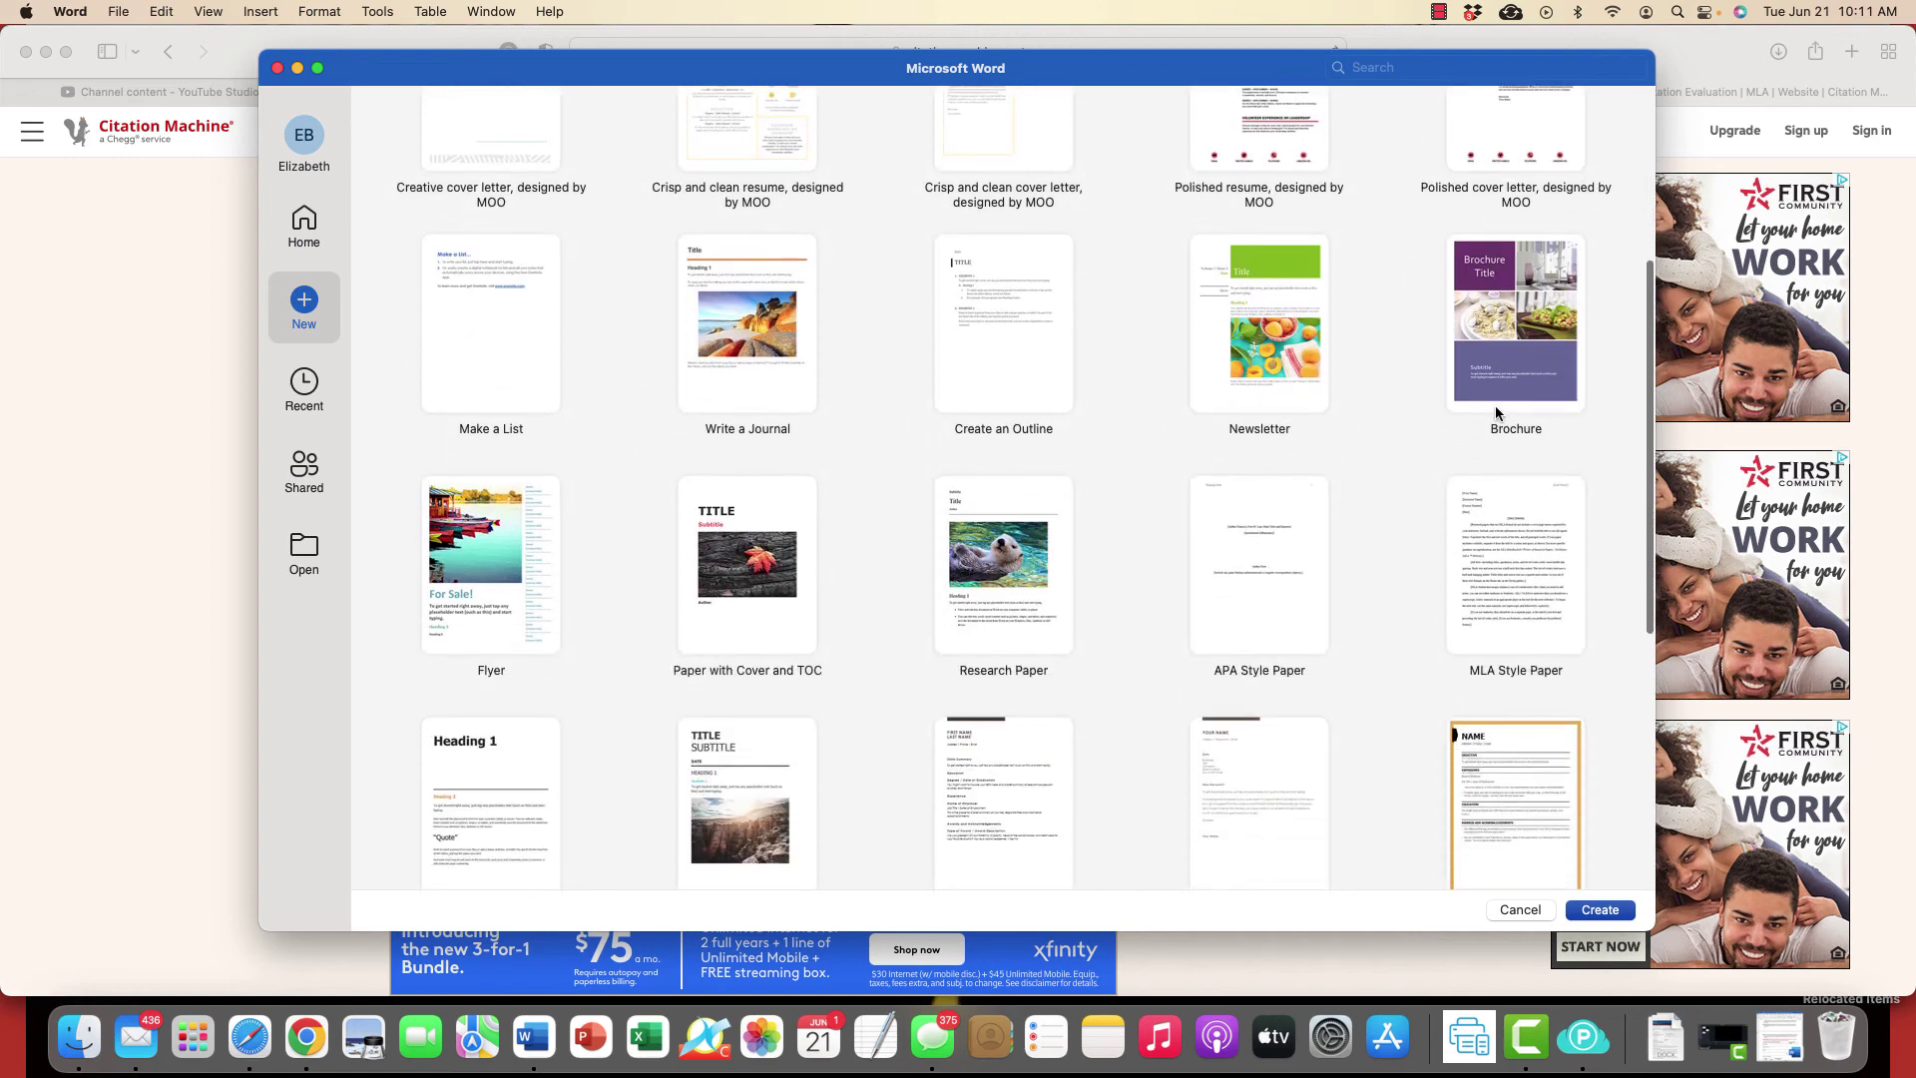
double_click(1509, 567)
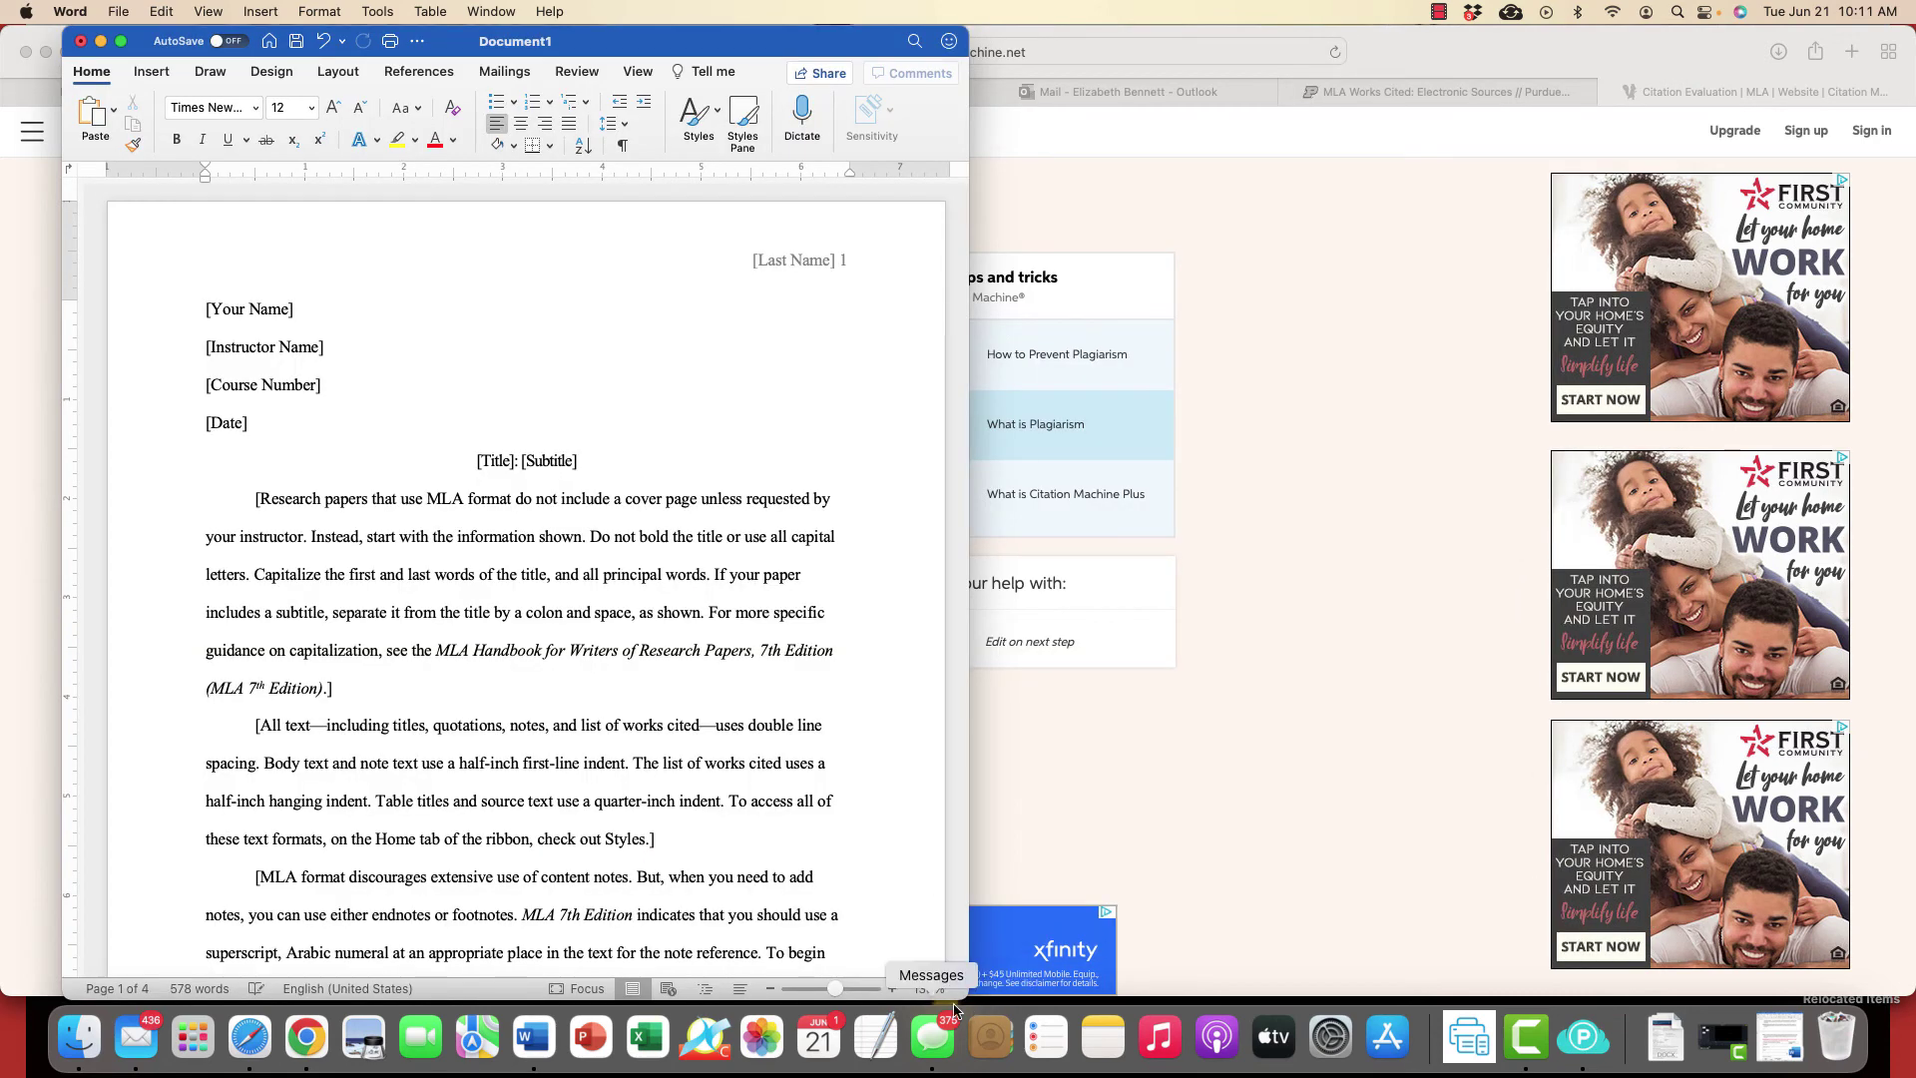
drag(964, 993, 1911, 988)
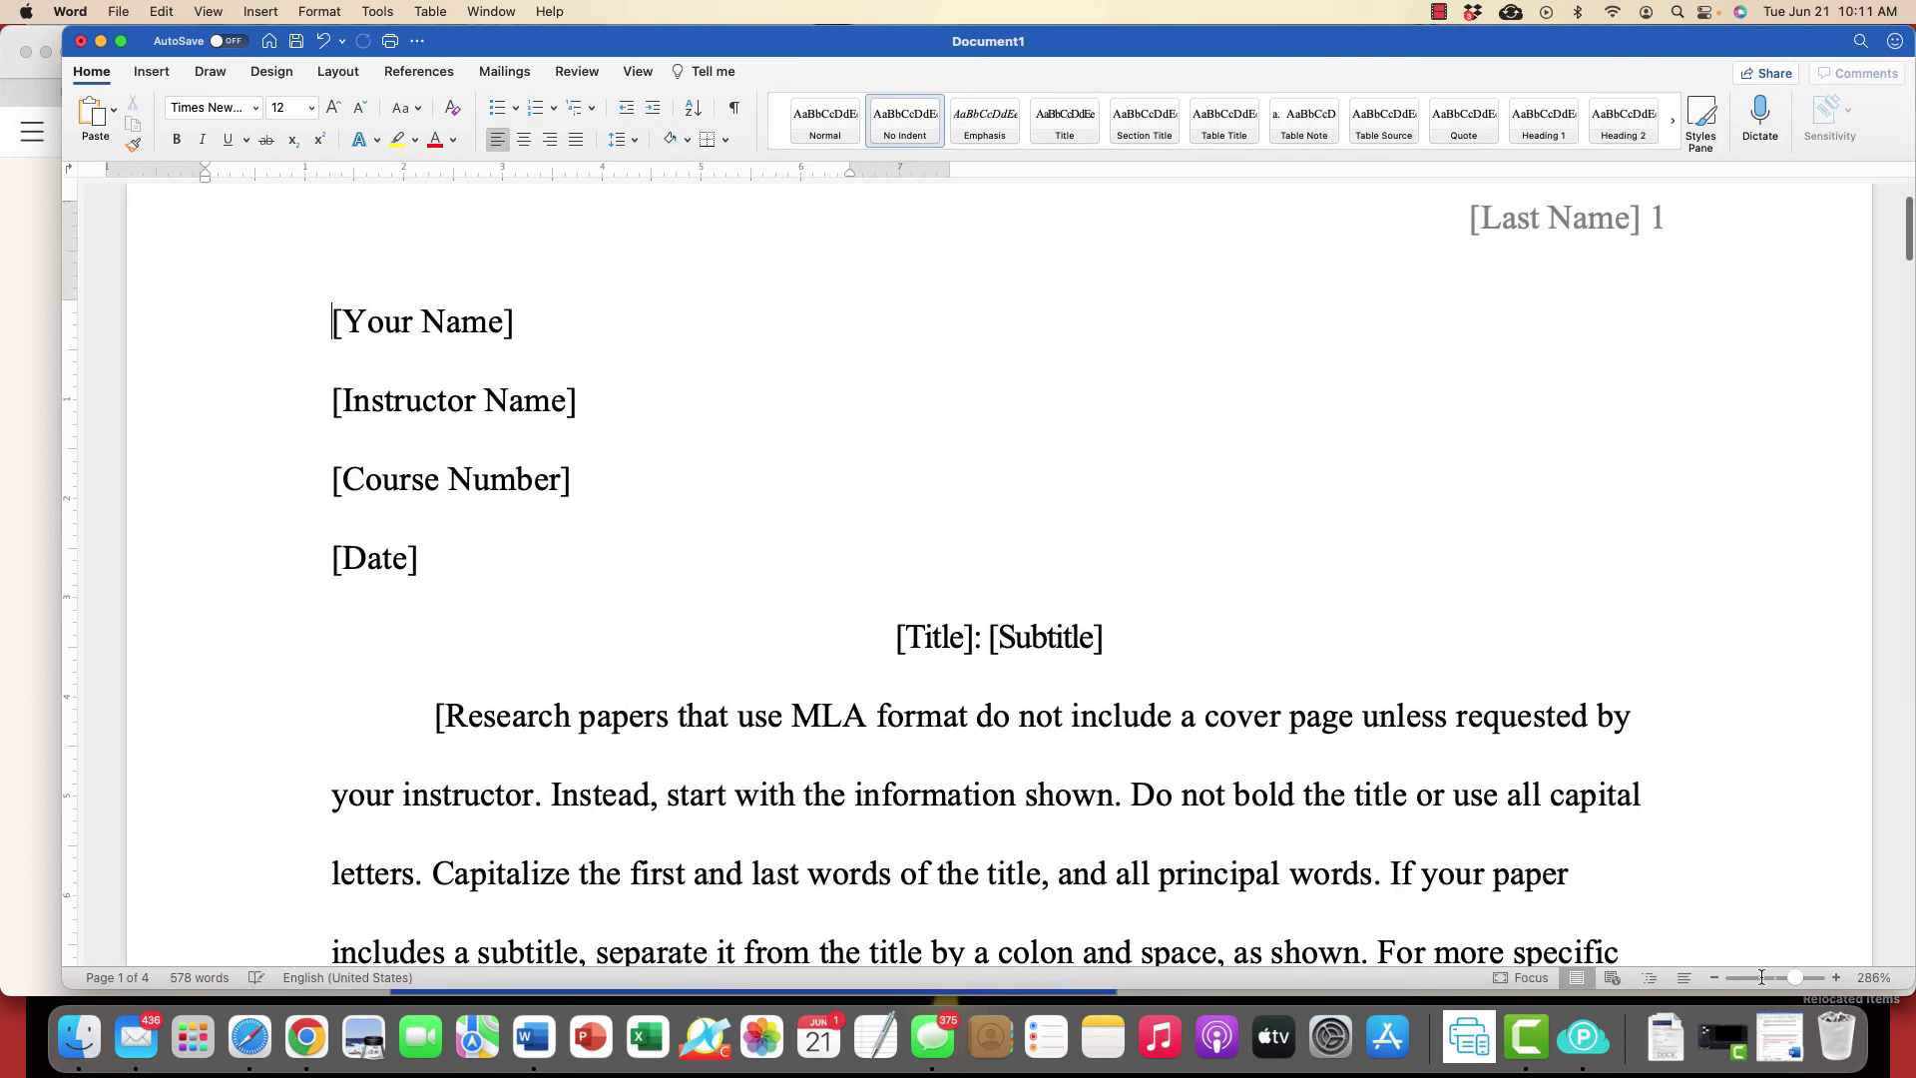
drag(64, 39, 1, 36)
Look through the MLA template's header, heading block, body guidance, sample table and figure caption
scroll(762, 365, up, 3)
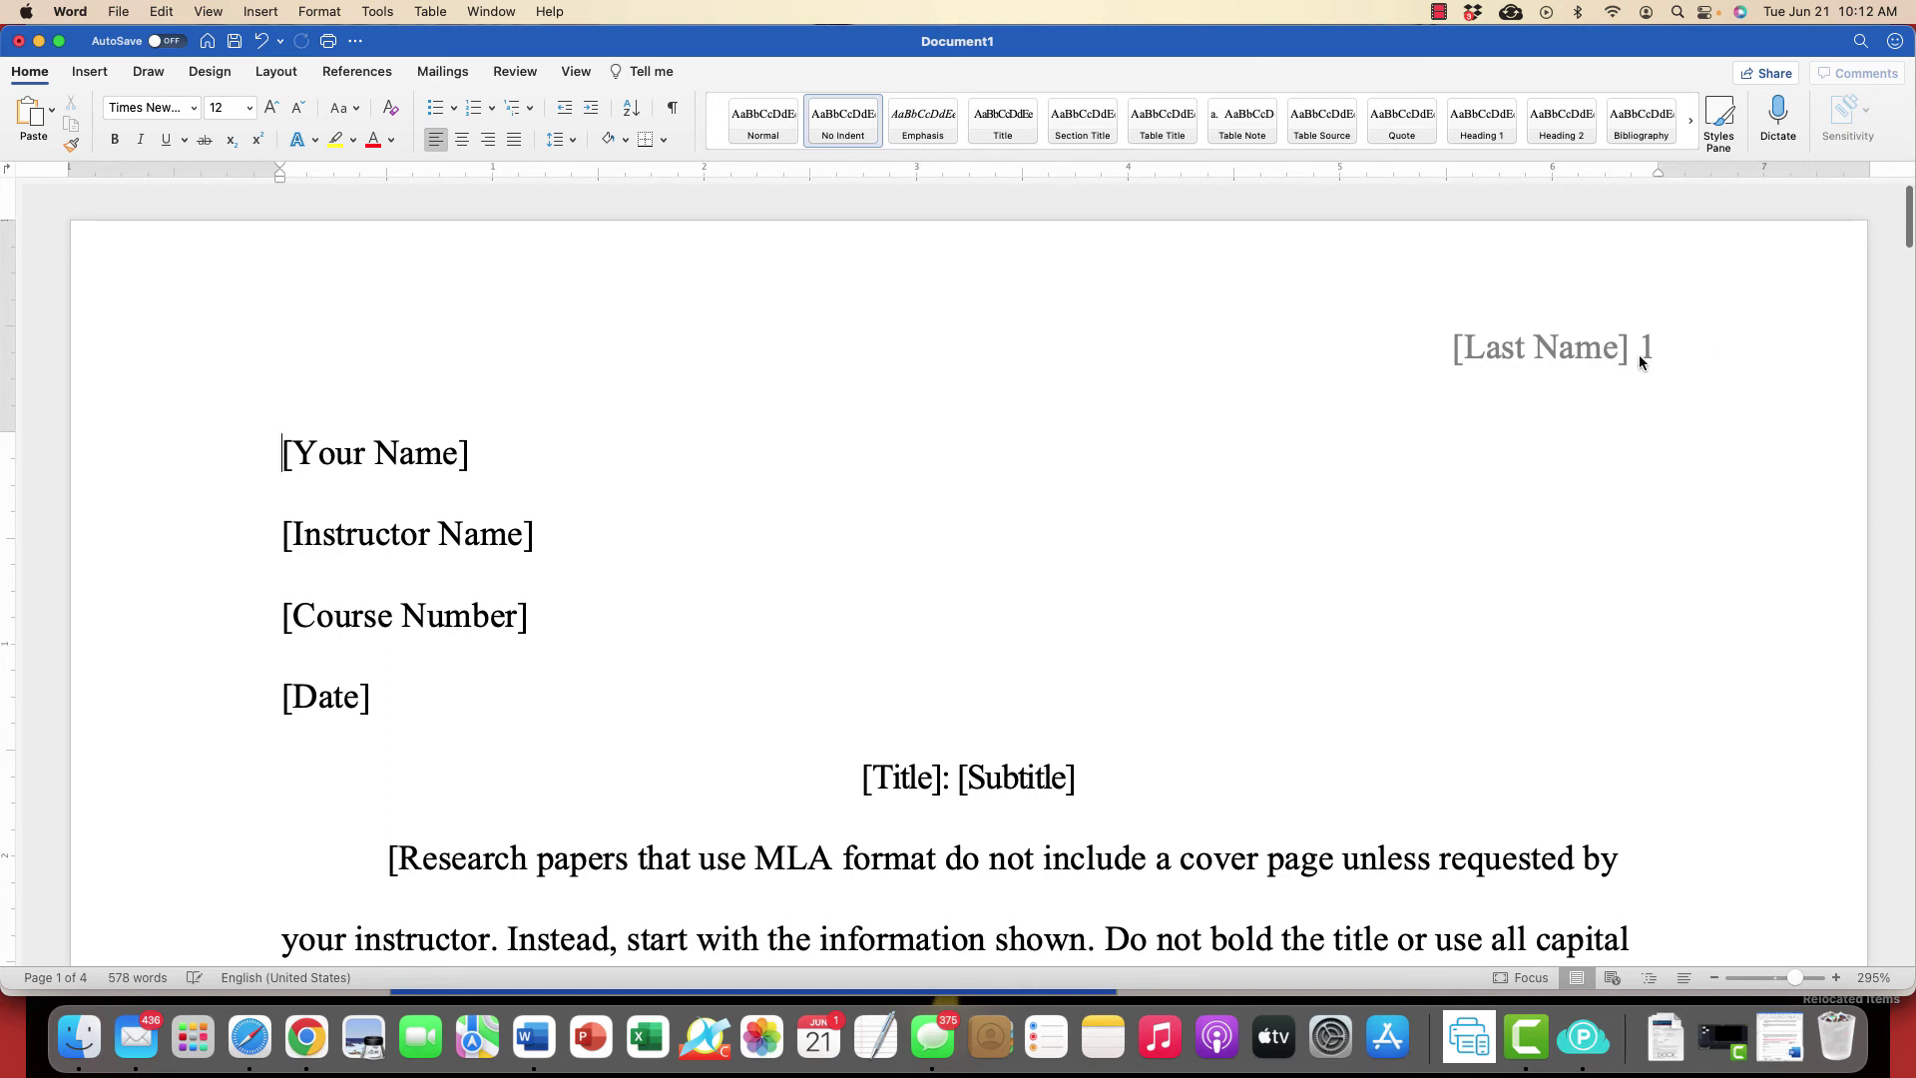
scroll(1641, 362, up, 1)
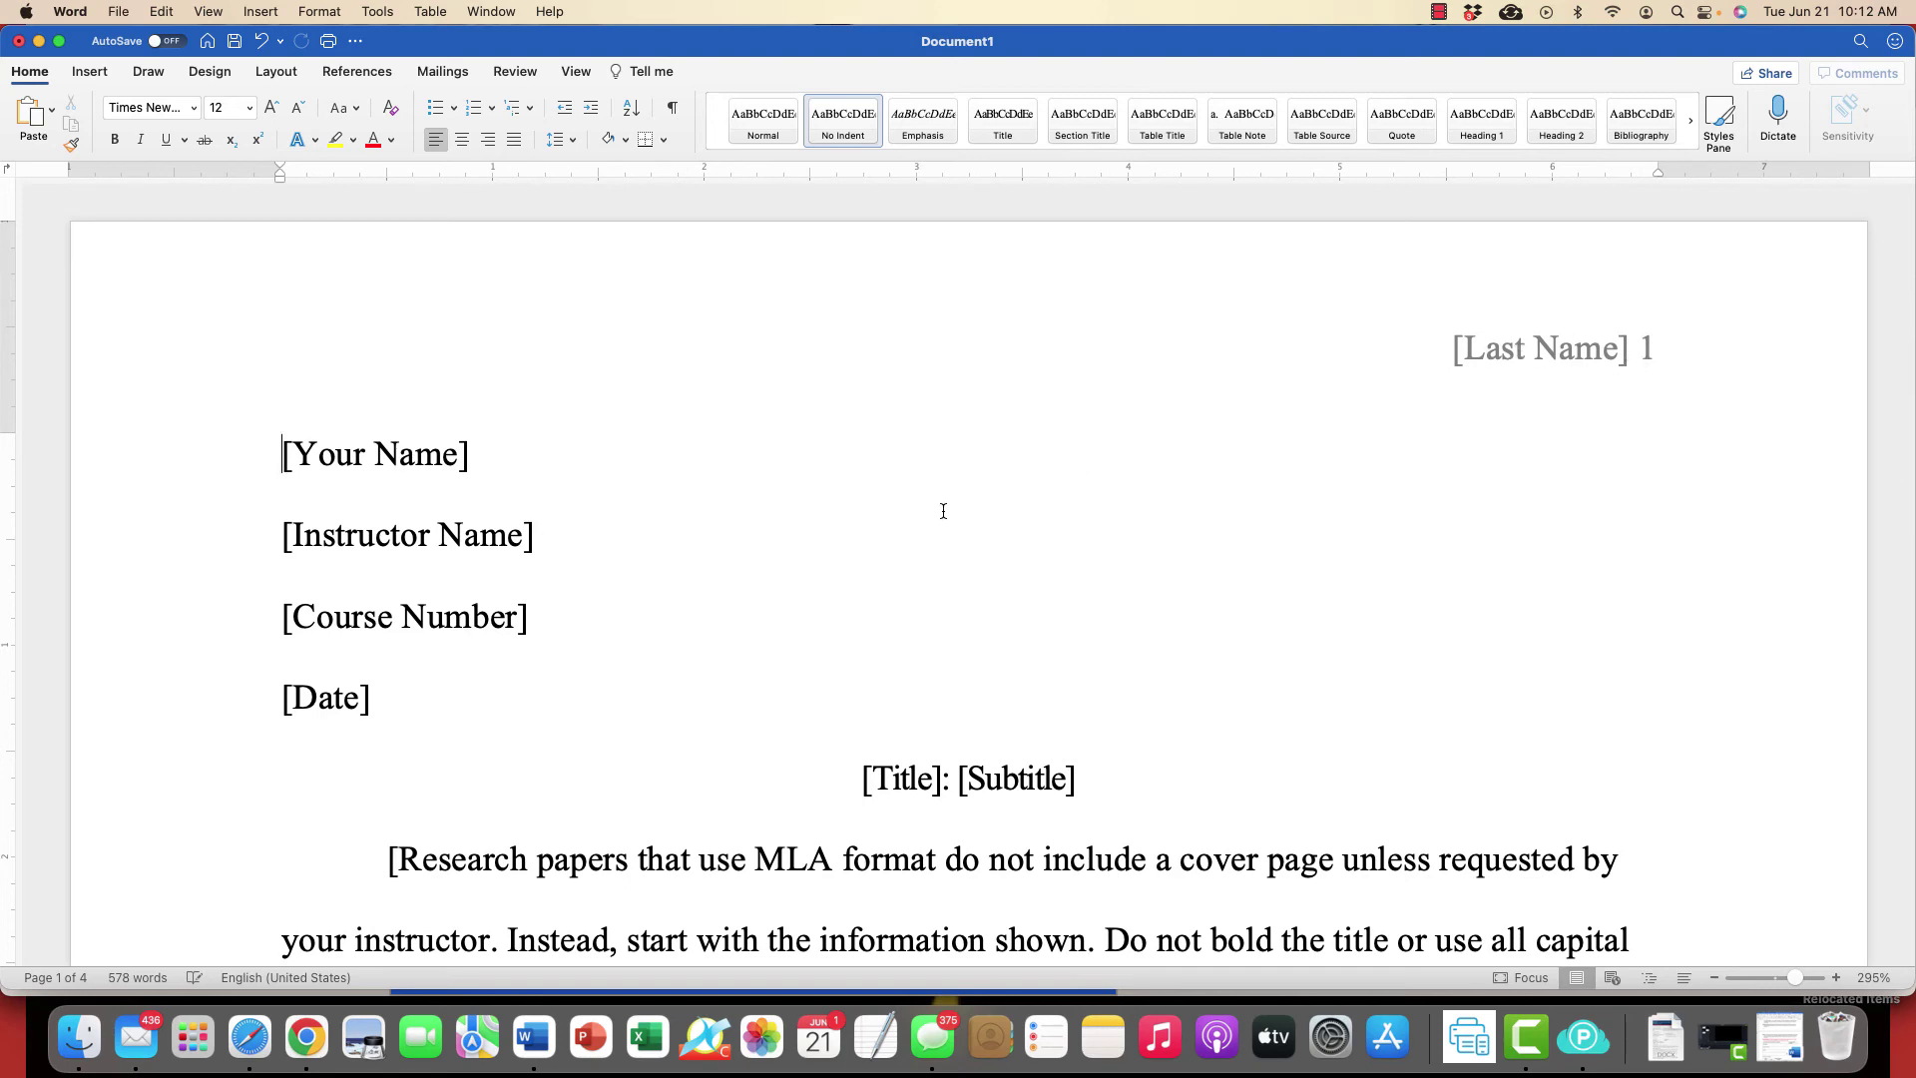
scroll(849, 599, down, 10)
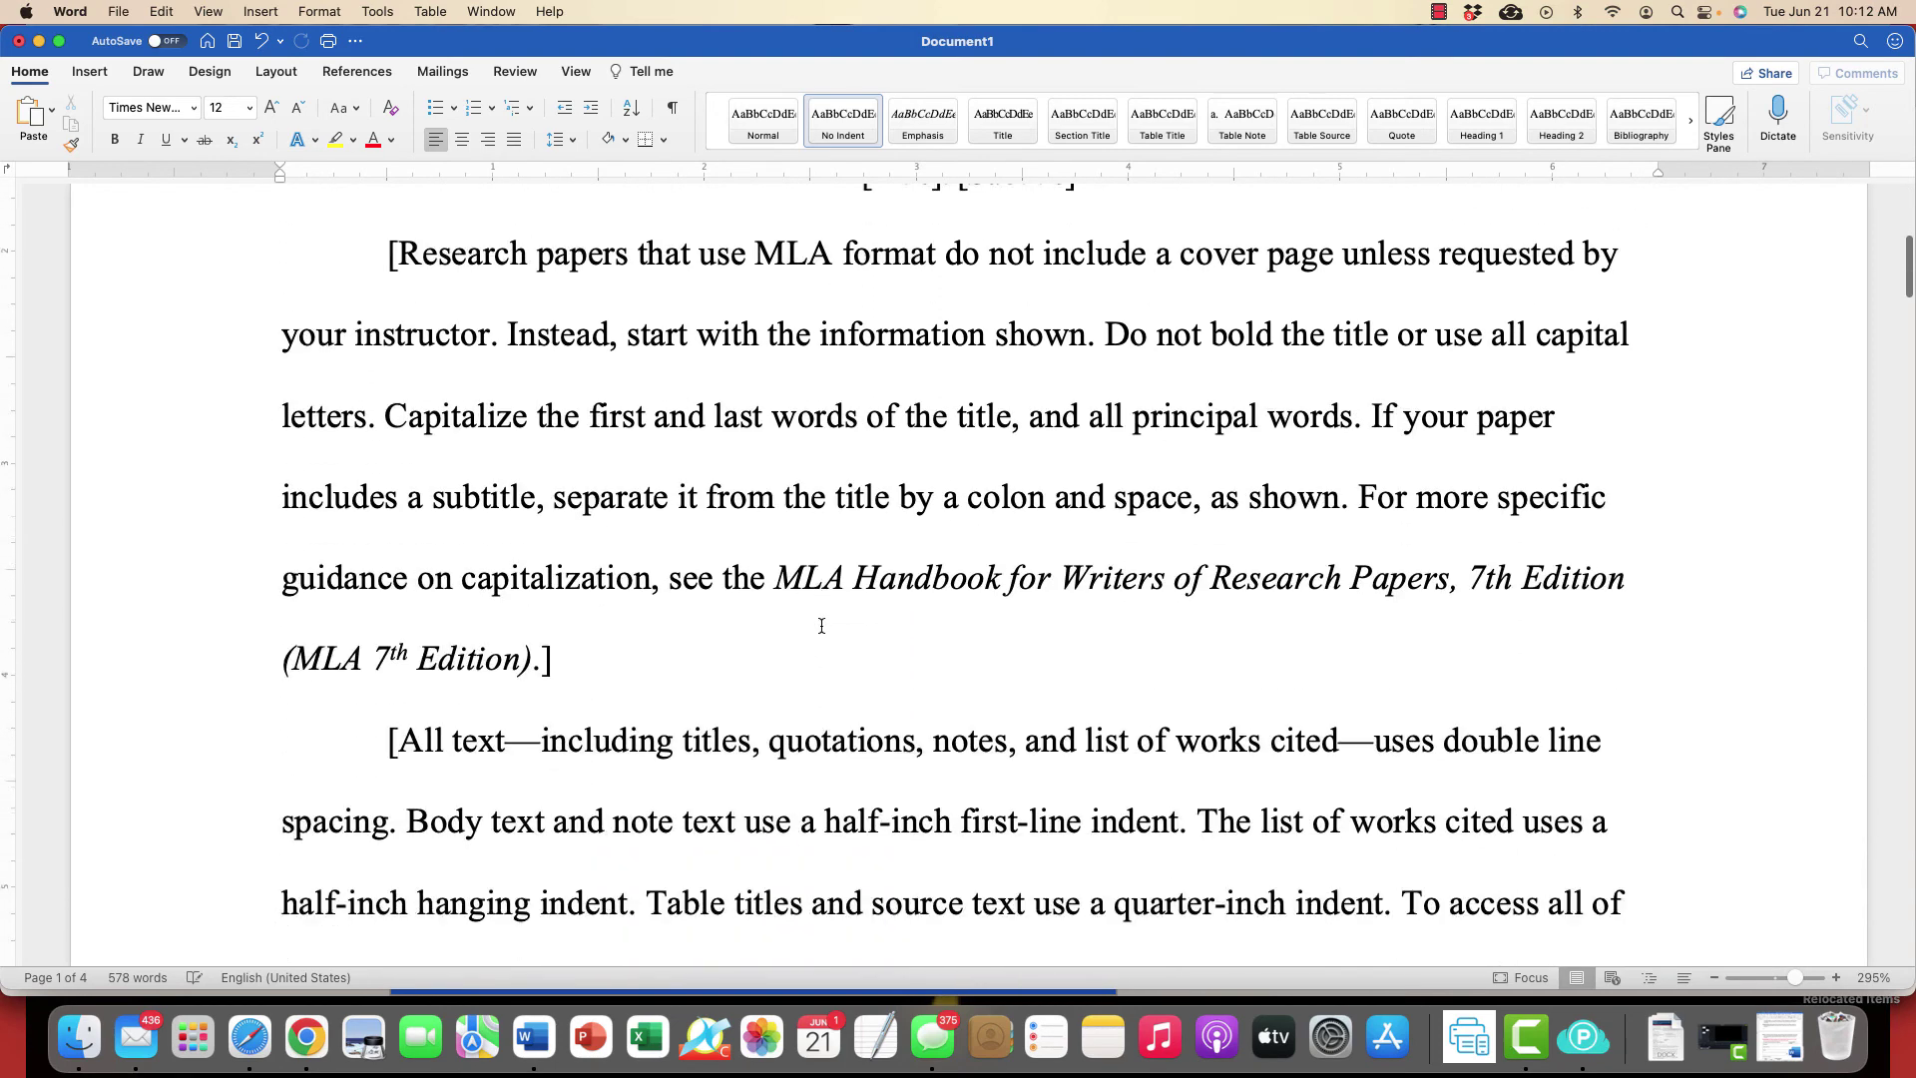
scroll(821, 626, down, 14)
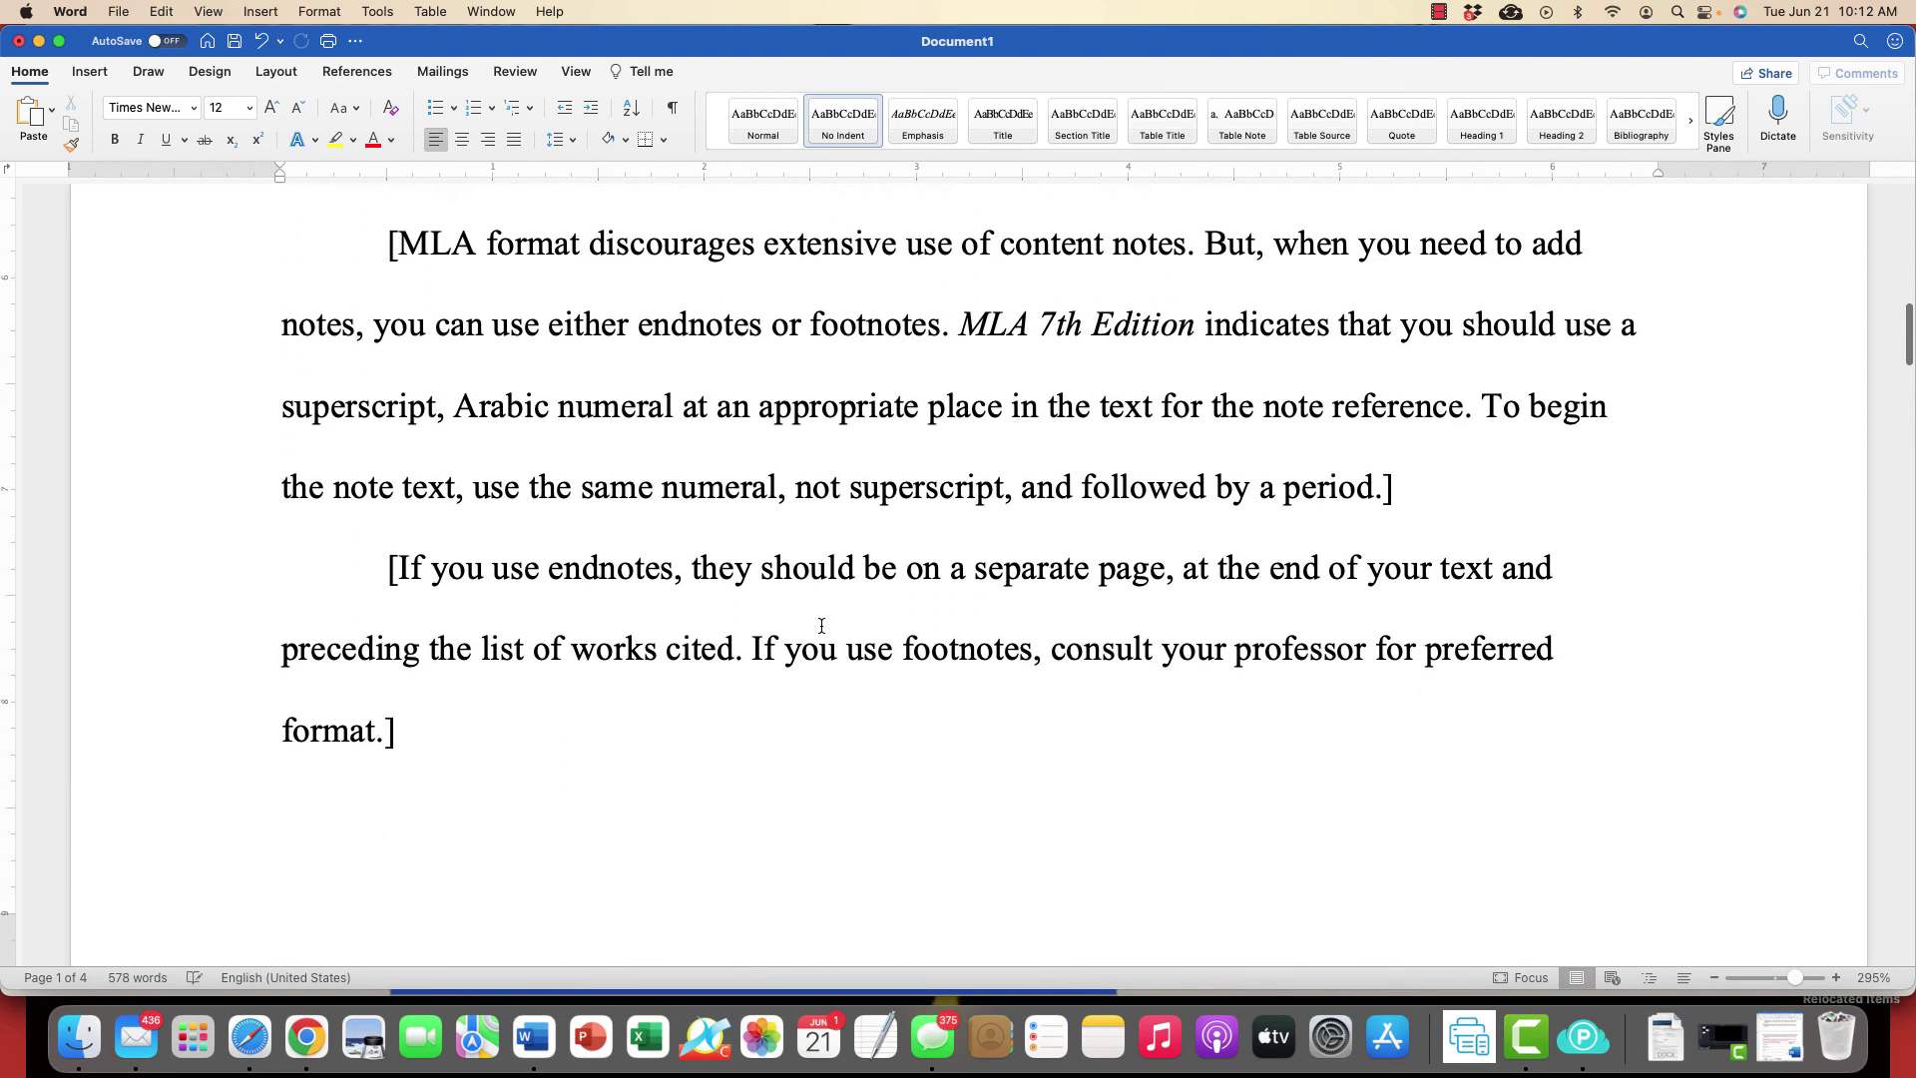
scroll(928, 517, down, 20)
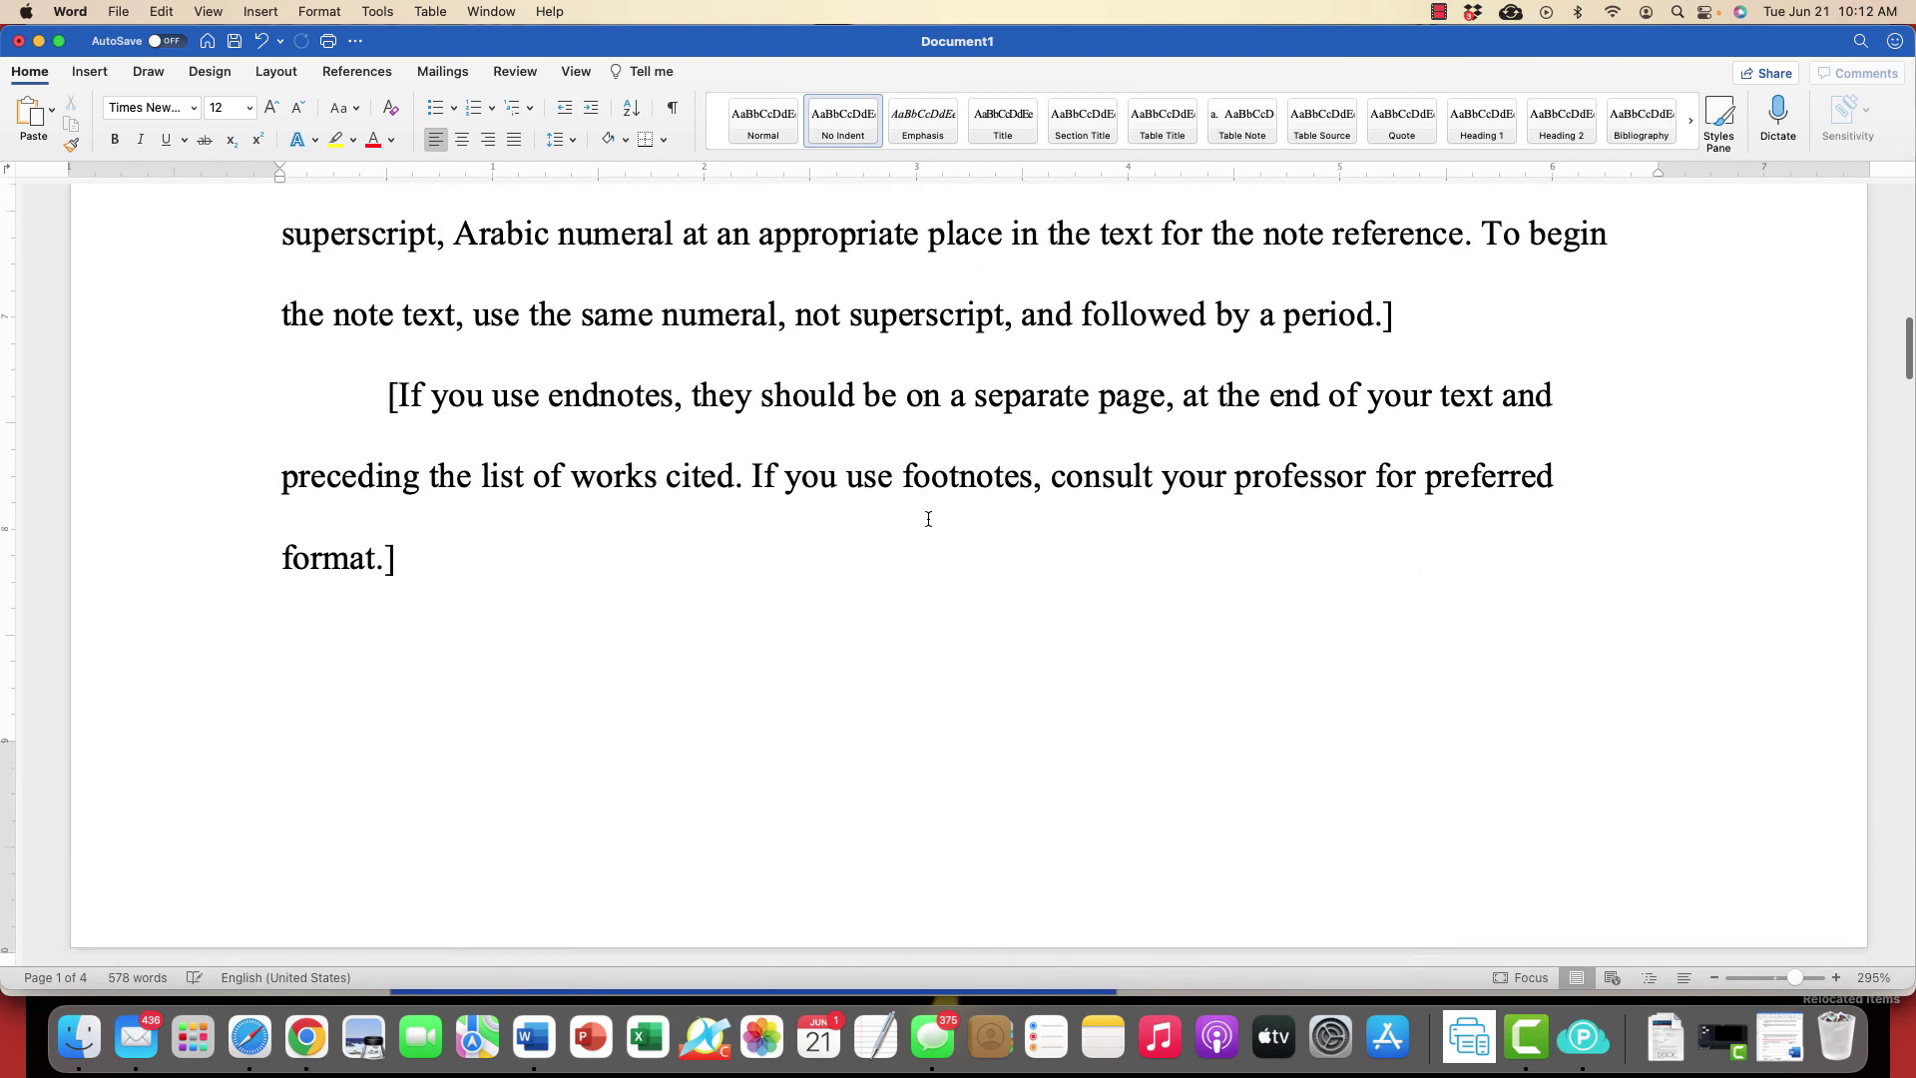
scroll(954, 508, down, 20)
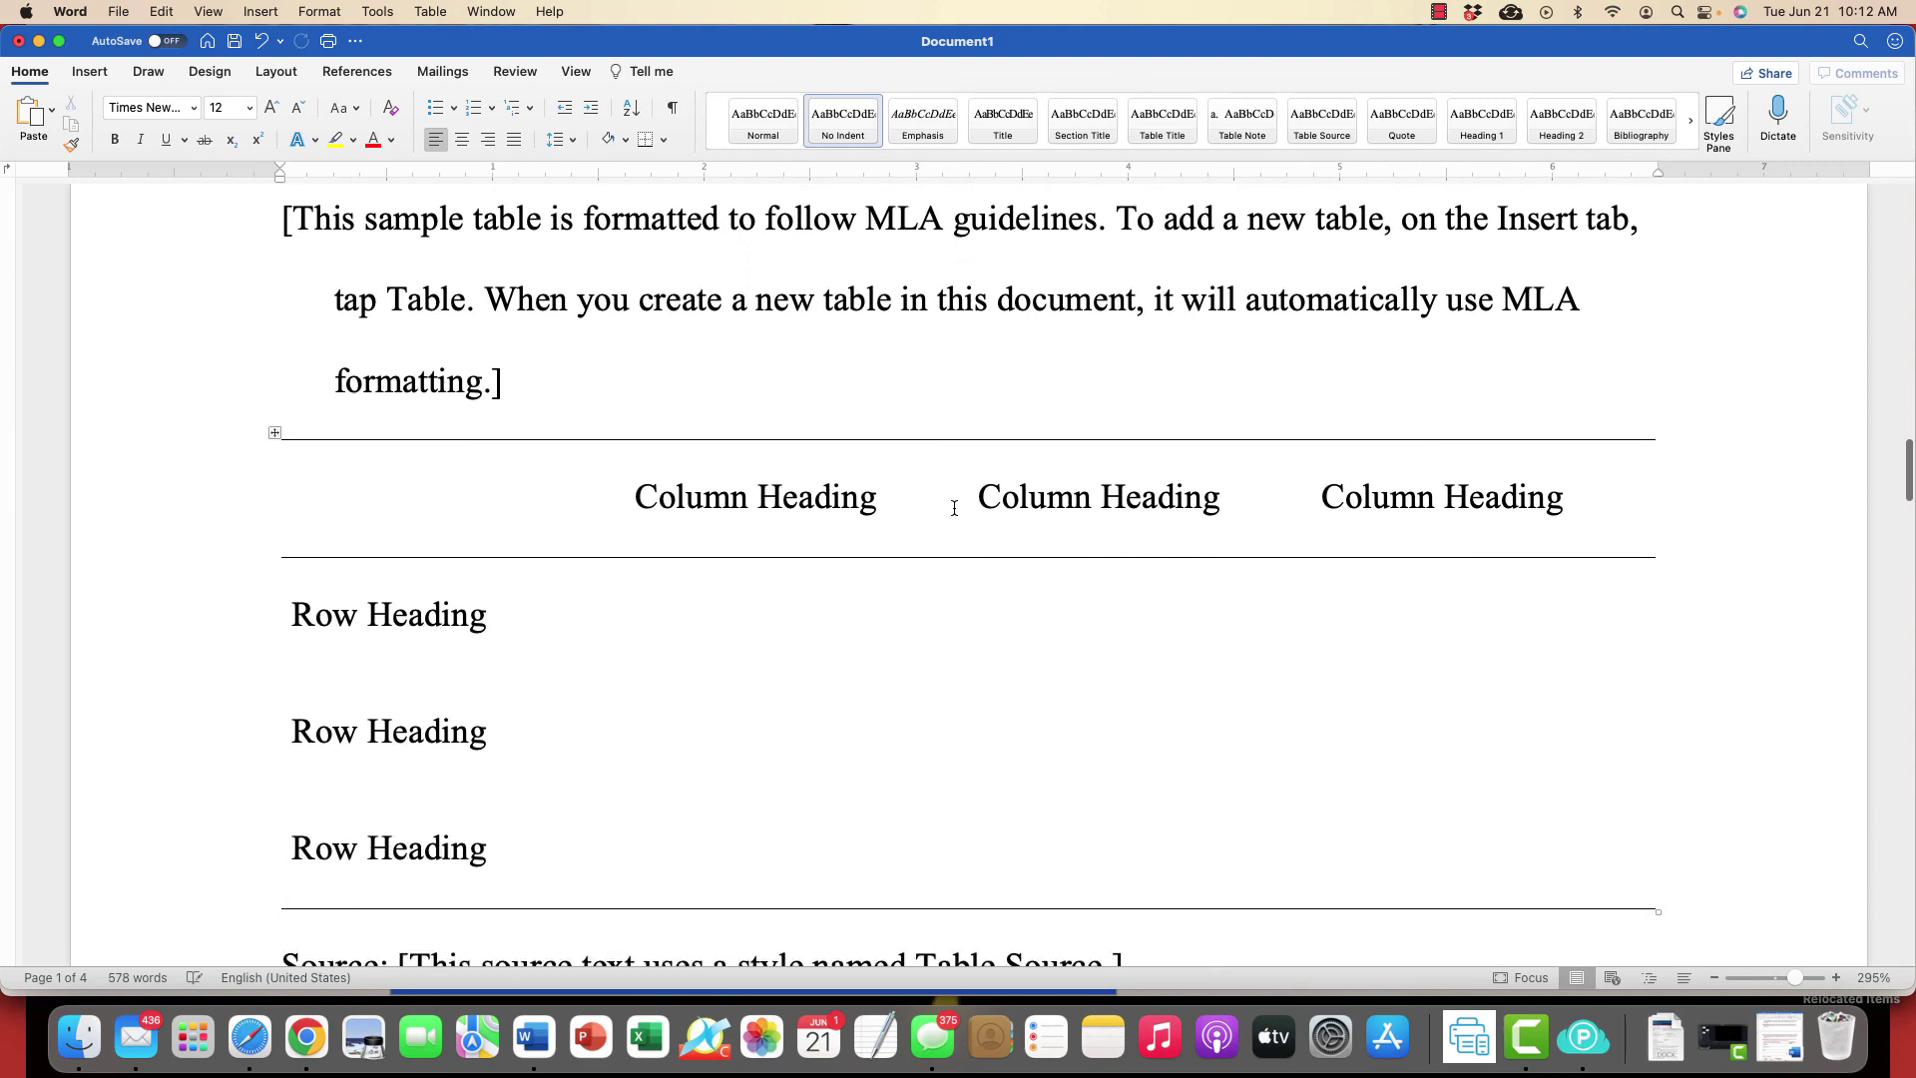
scroll(911, 535, up, 8)
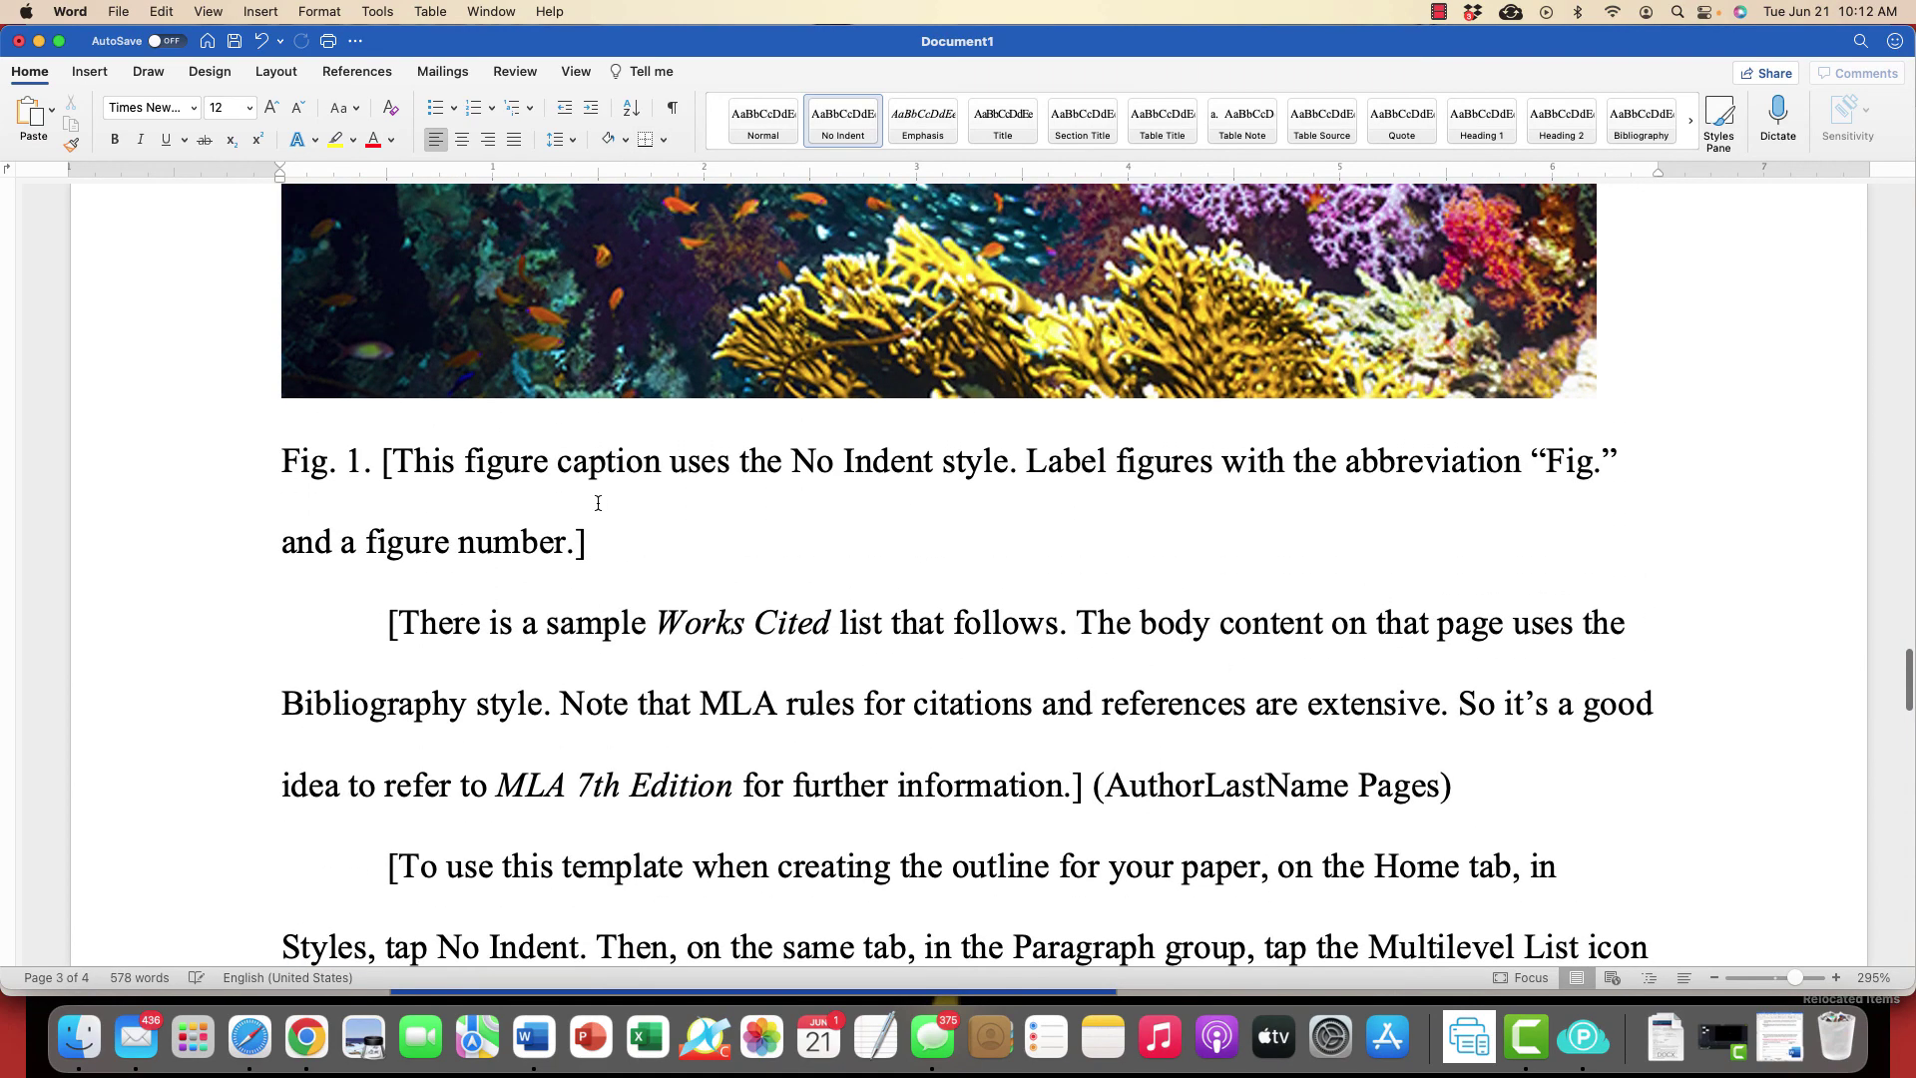
Replace the two sample entries under the Works Cited heading on the last page with the copied "A Worn Path" citation
scroll(597, 503, down, 20)
scroll(598, 503, up, 3)
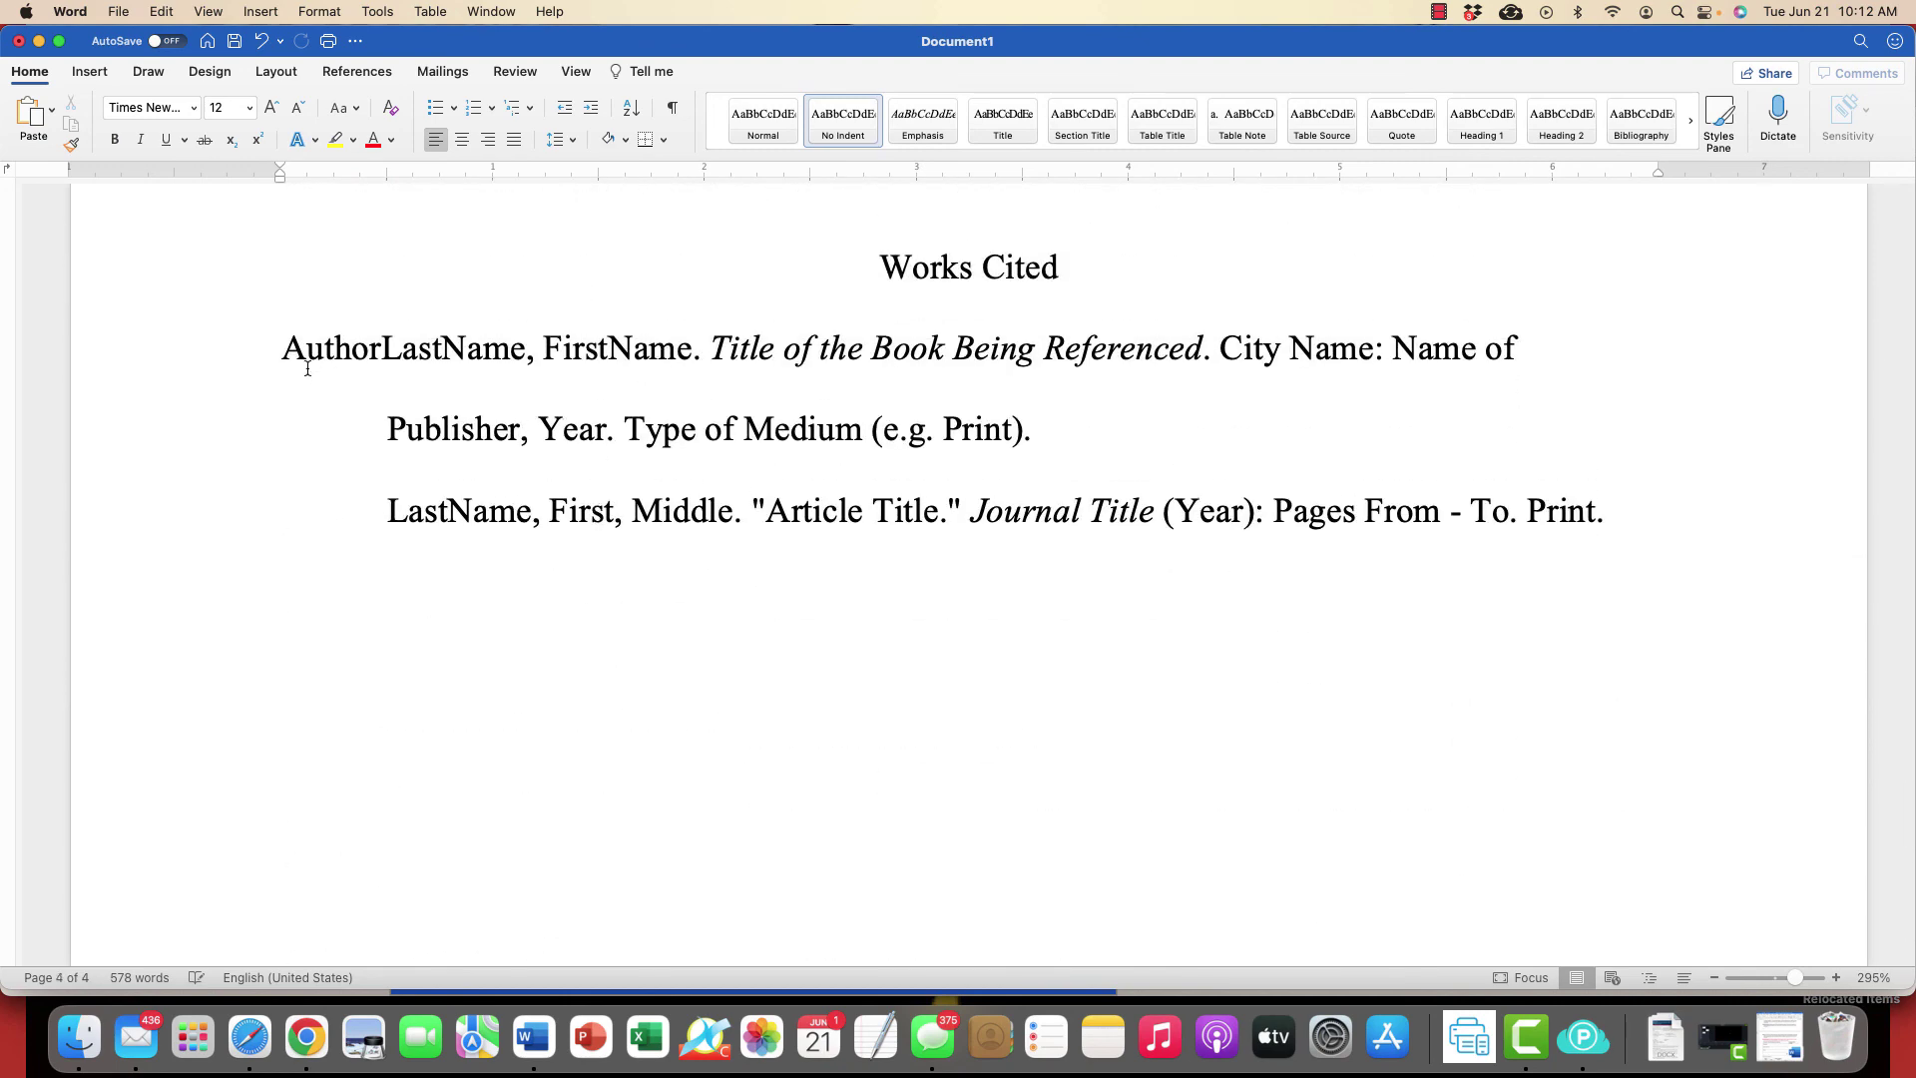
scroll(1372, 369, up, 1)
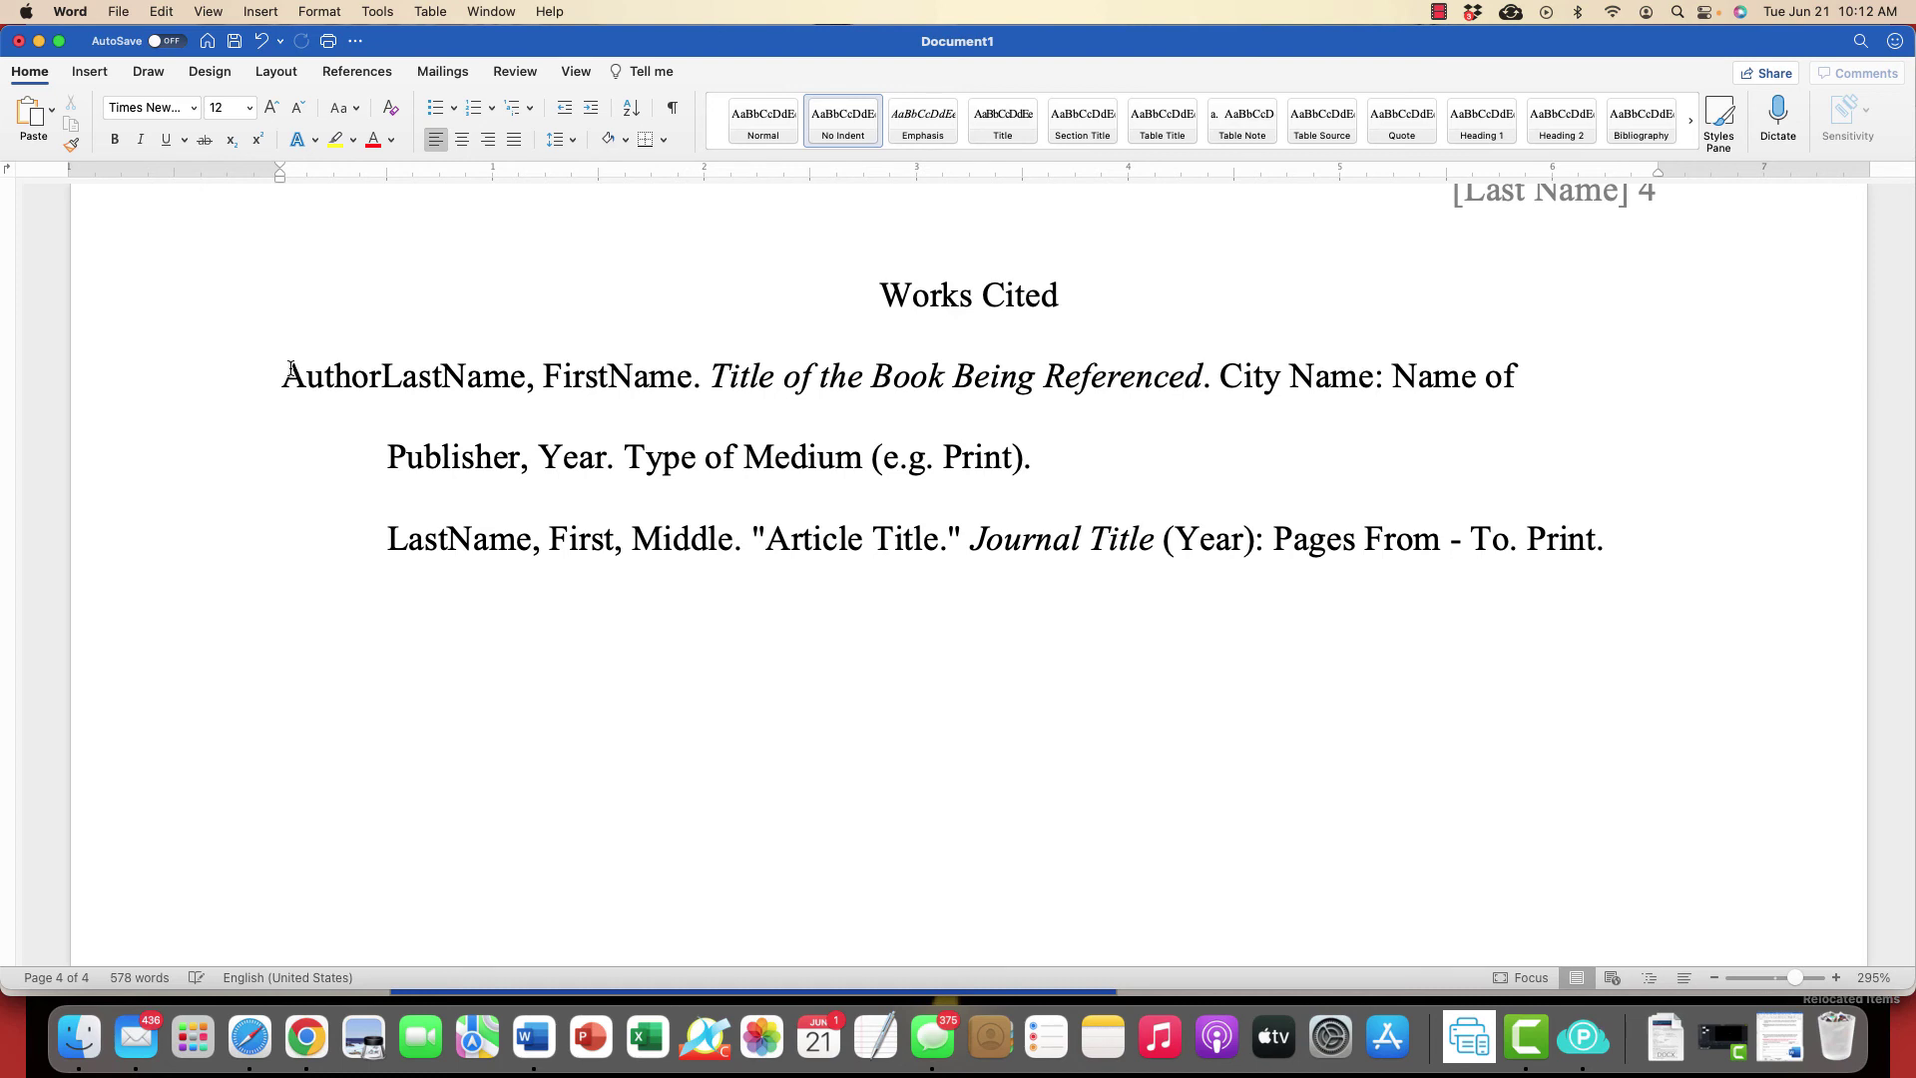
drag(283, 375, 1604, 589)
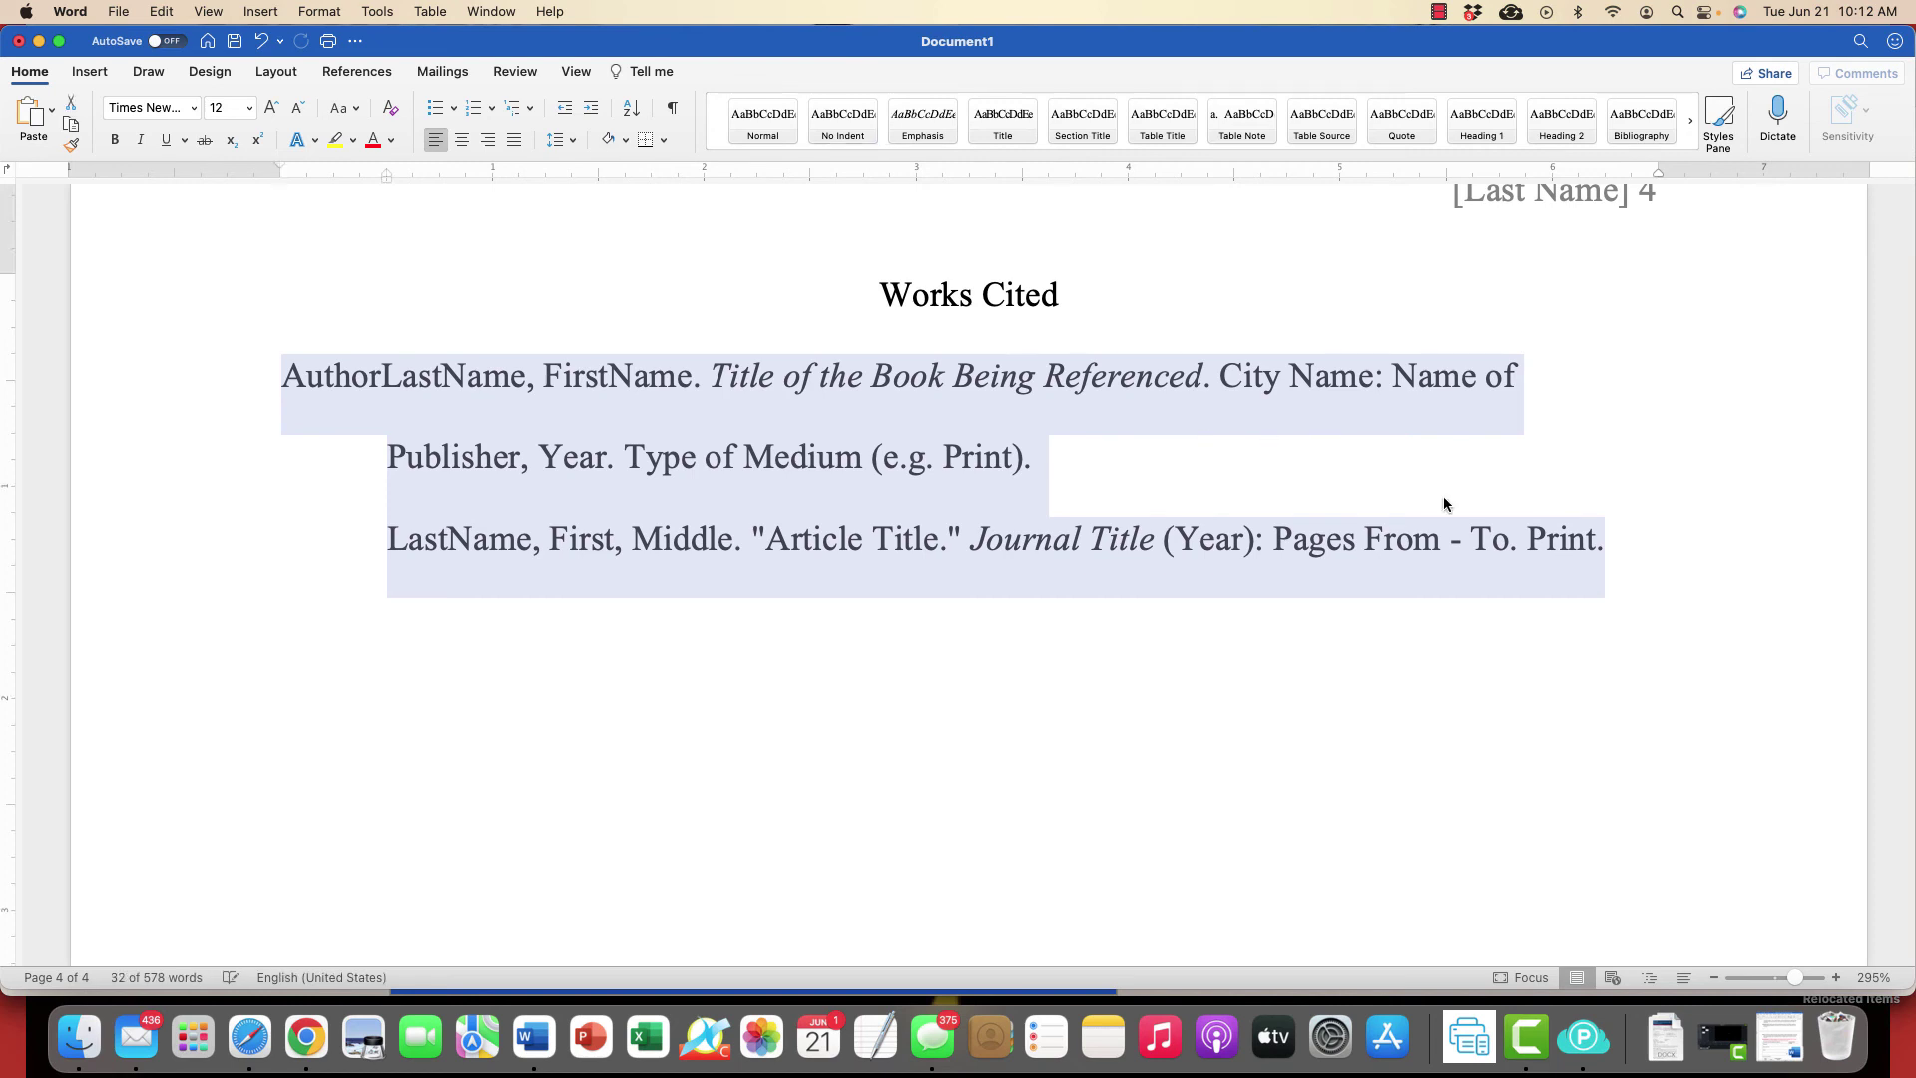
key(super+v)
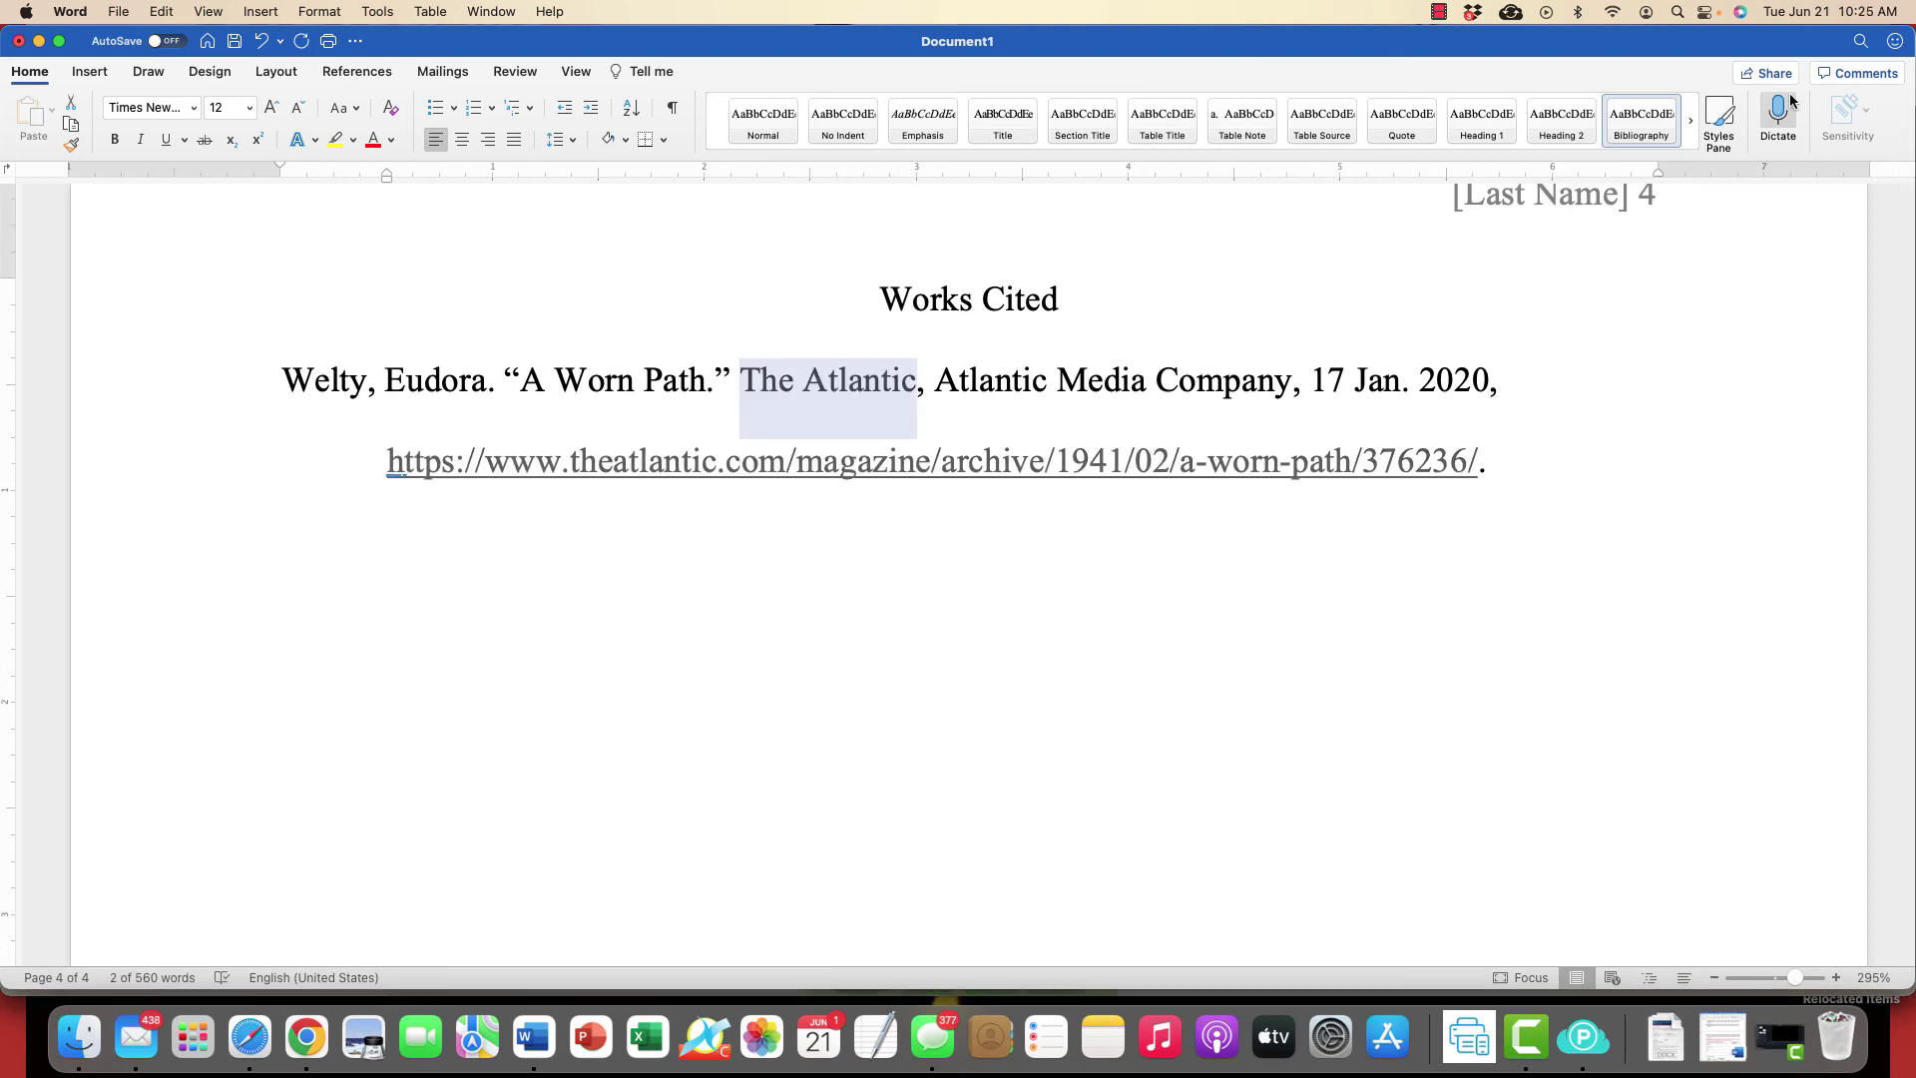
Italicize the website title "The Atlantic" in the Works Cited entry
click(1188, 586)
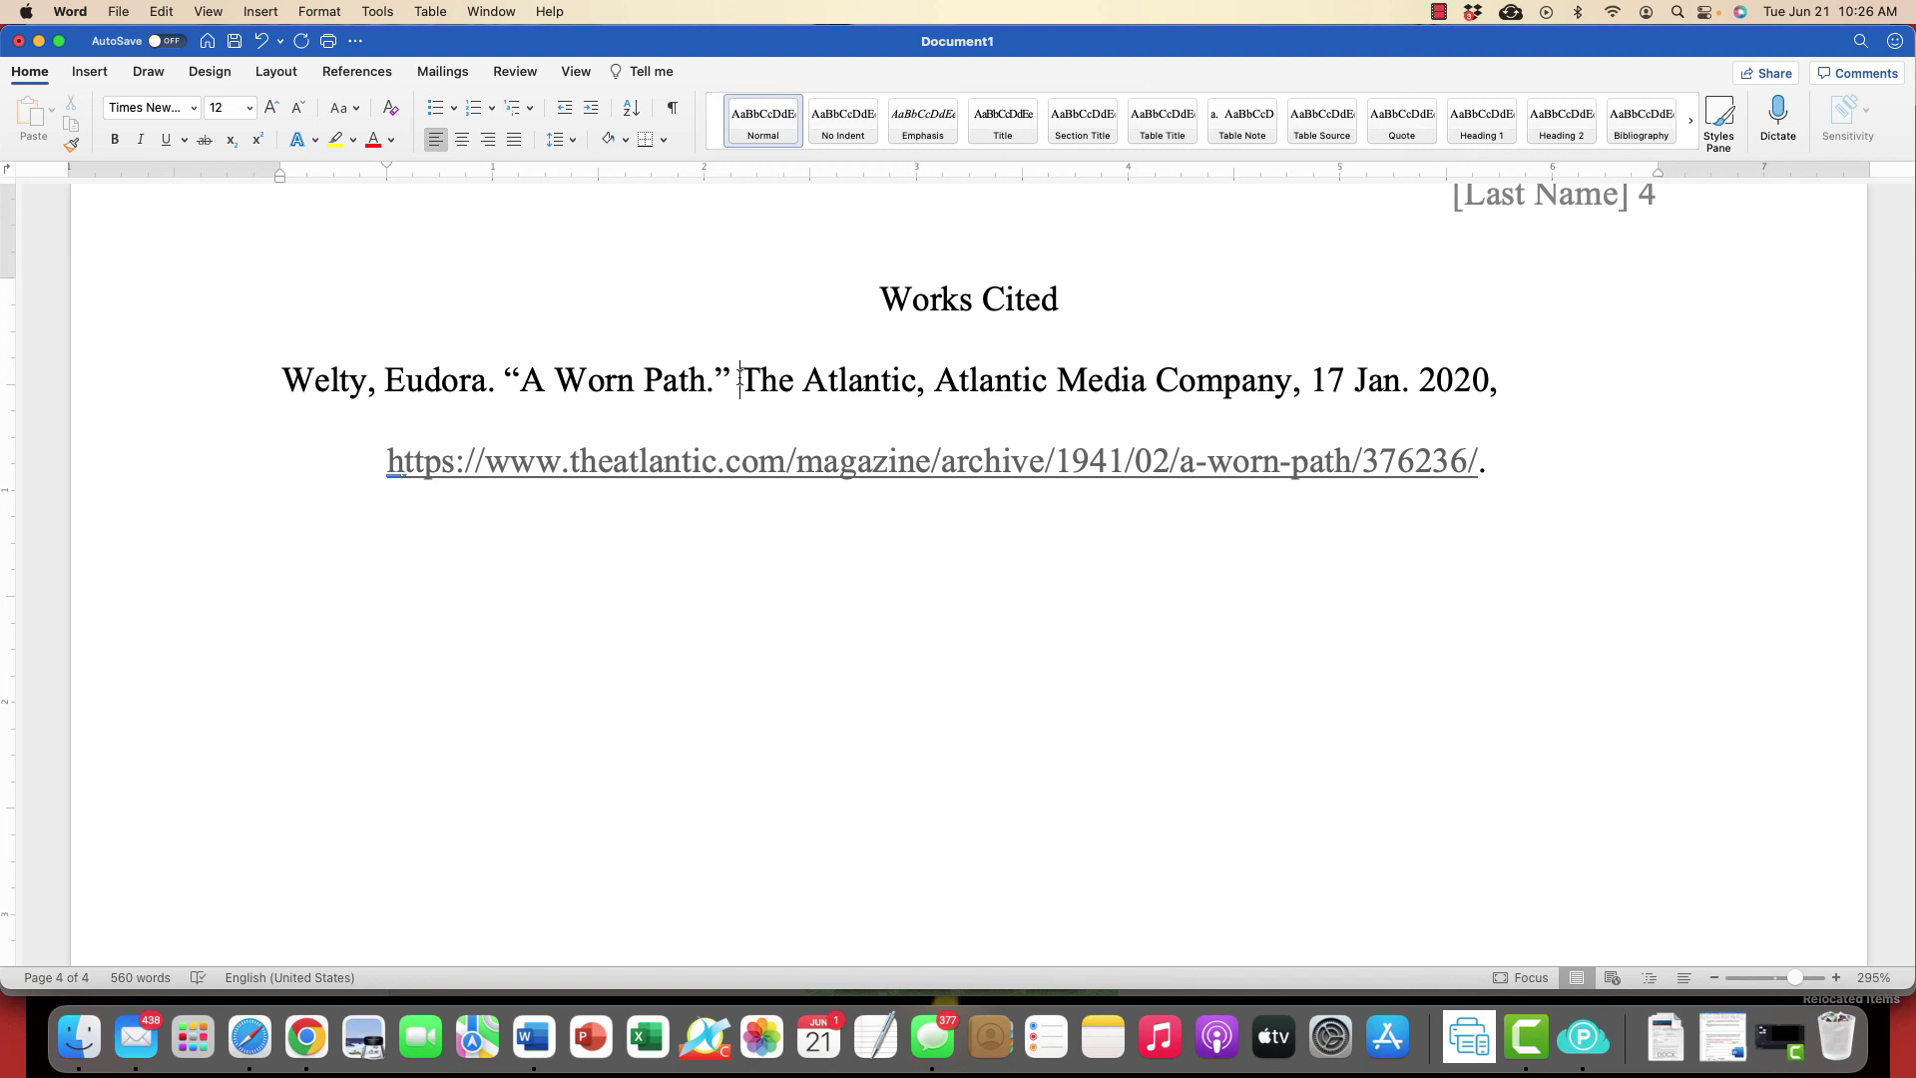
drag(739, 379, 916, 382)
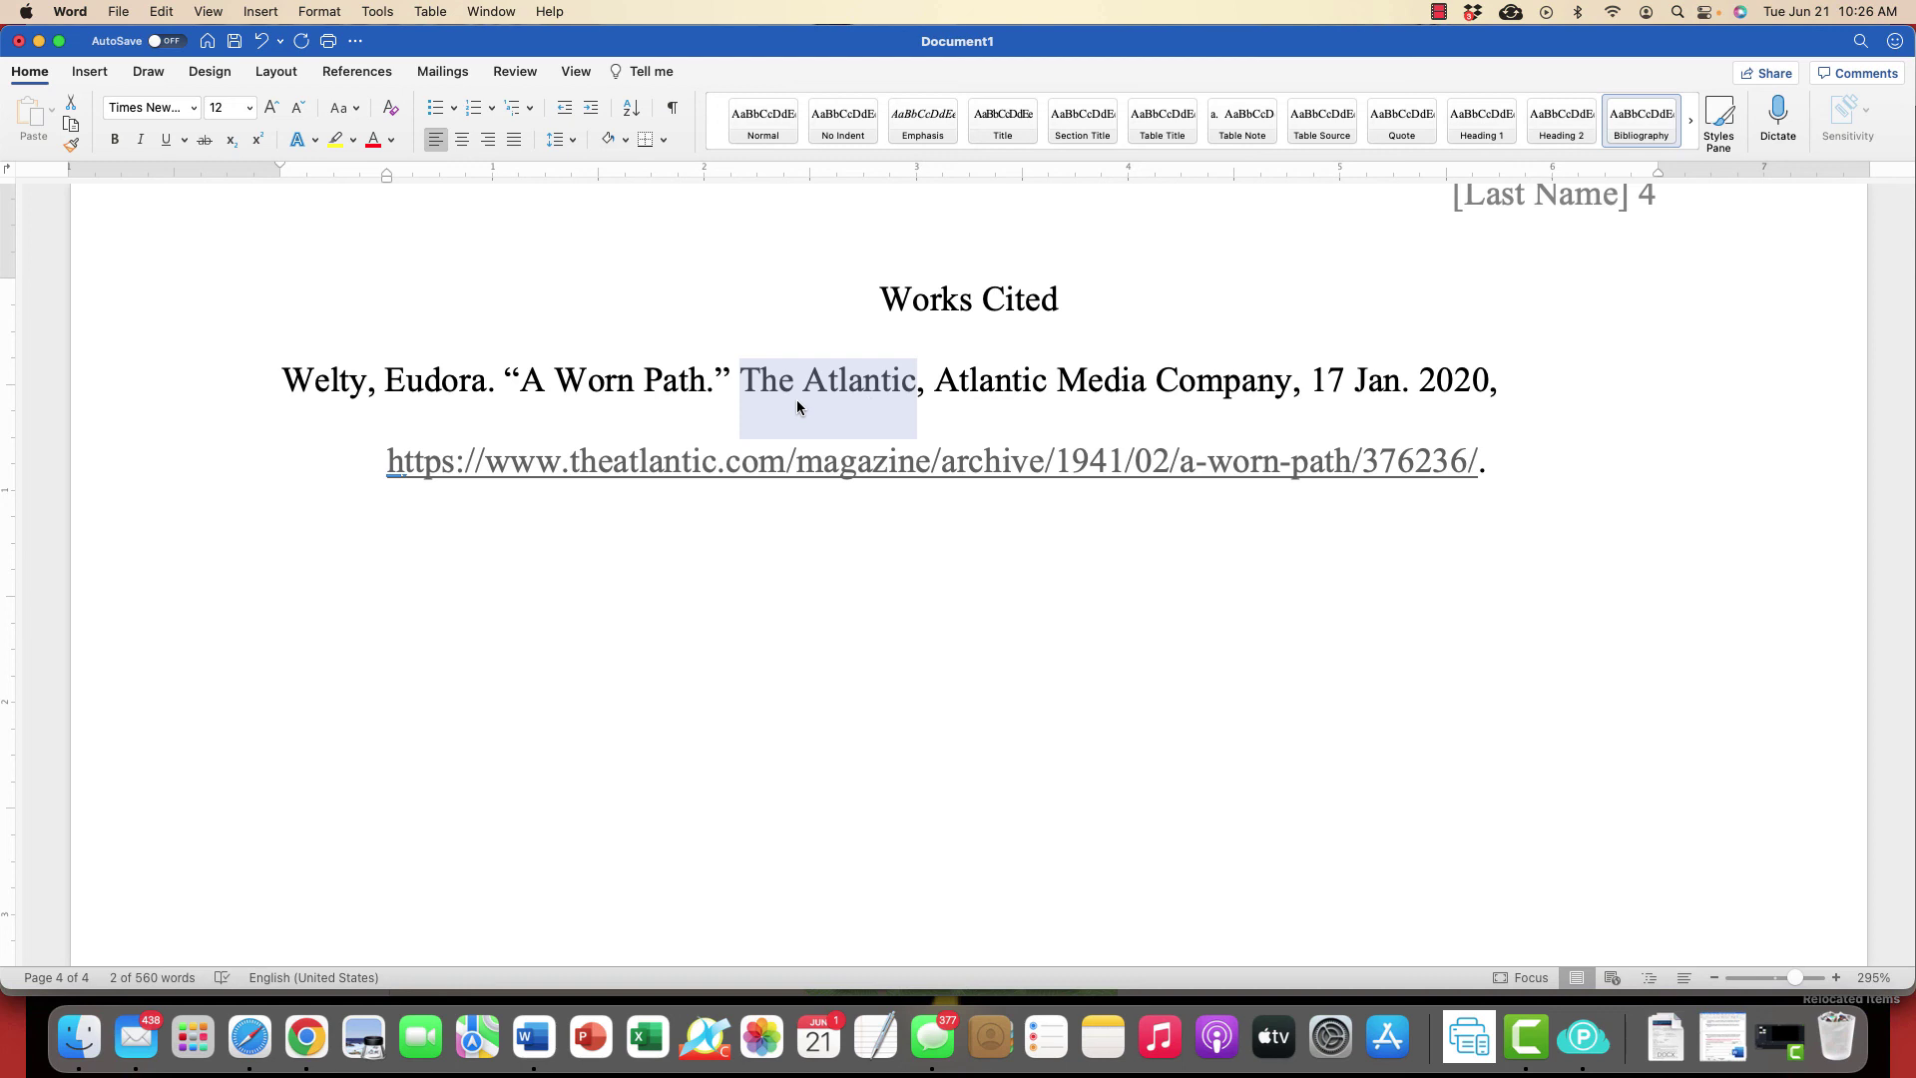
key(super+i)
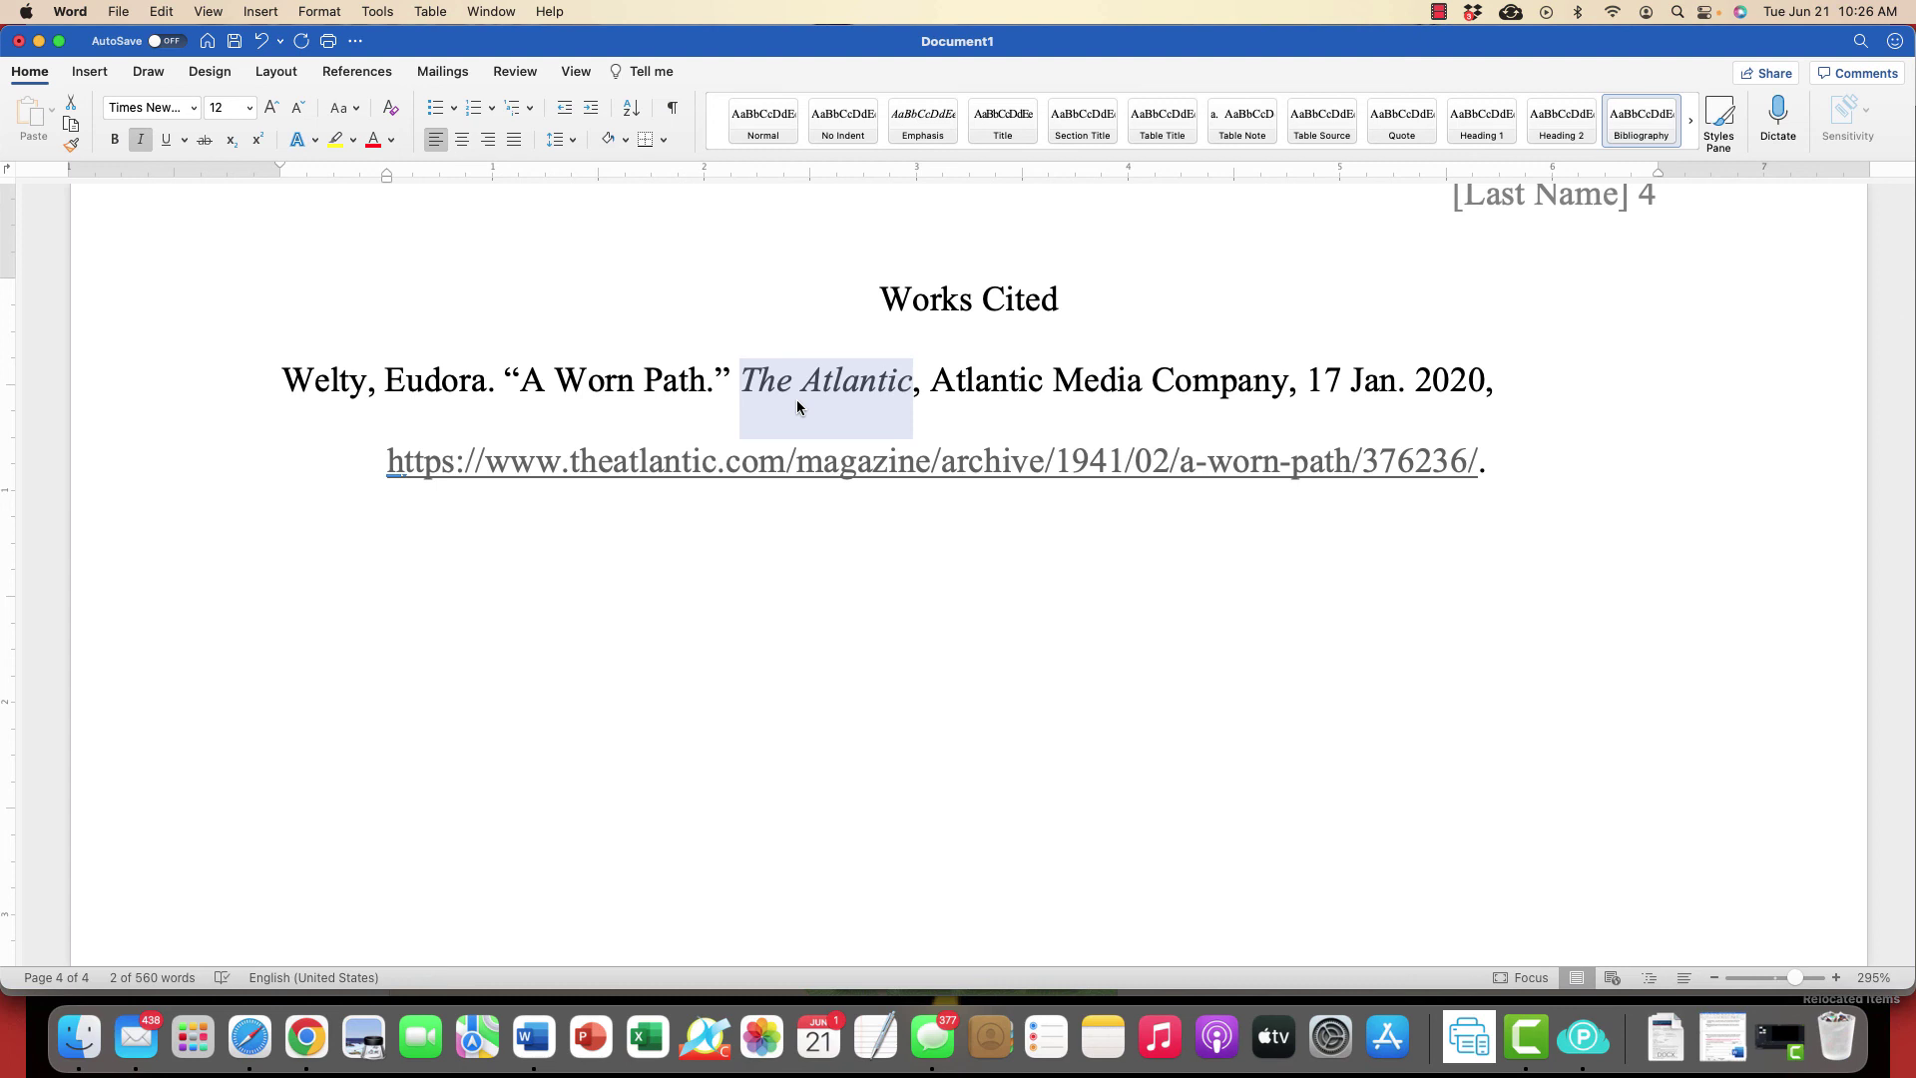
click(925, 578)
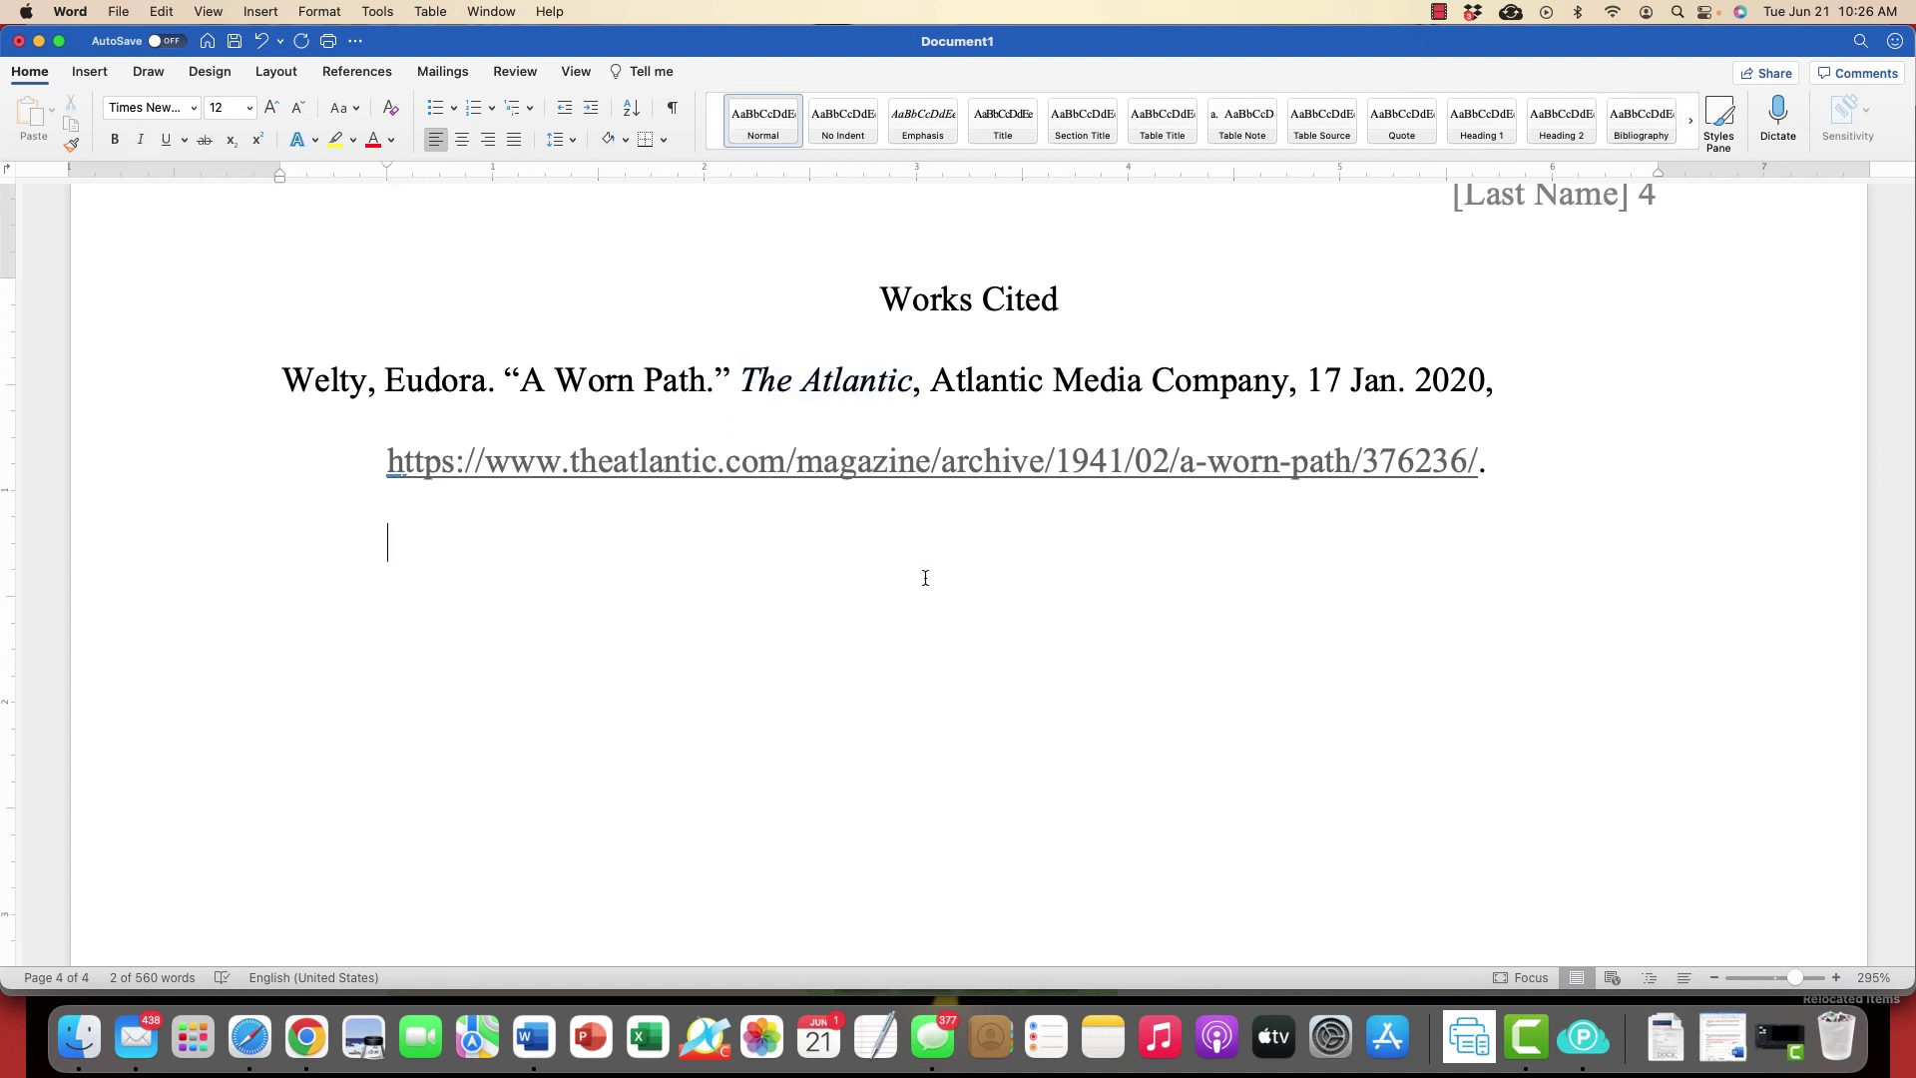
Add the access date "Accessed on 21 Jun. 2022." after the URL, with the month abbreviated like the publication date
click(1551, 462)
text(Ac)
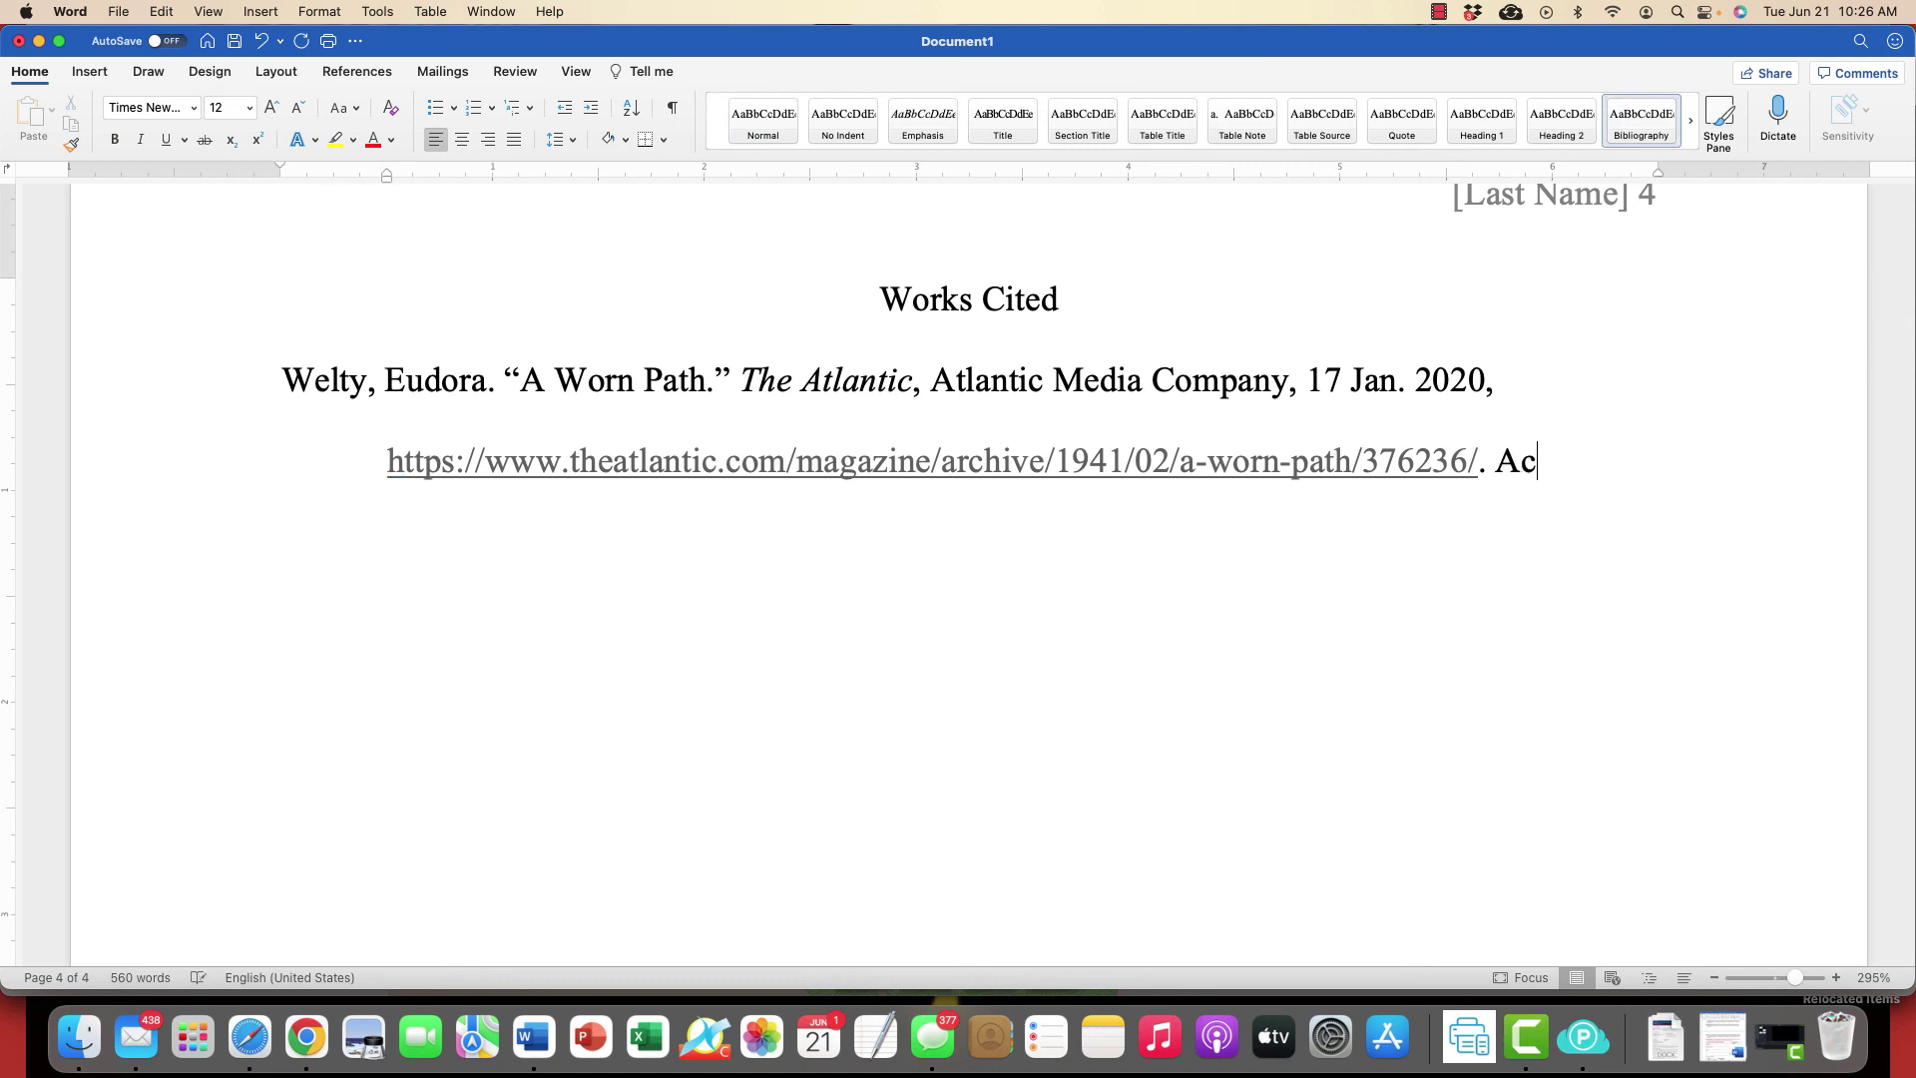
text(cessed on)
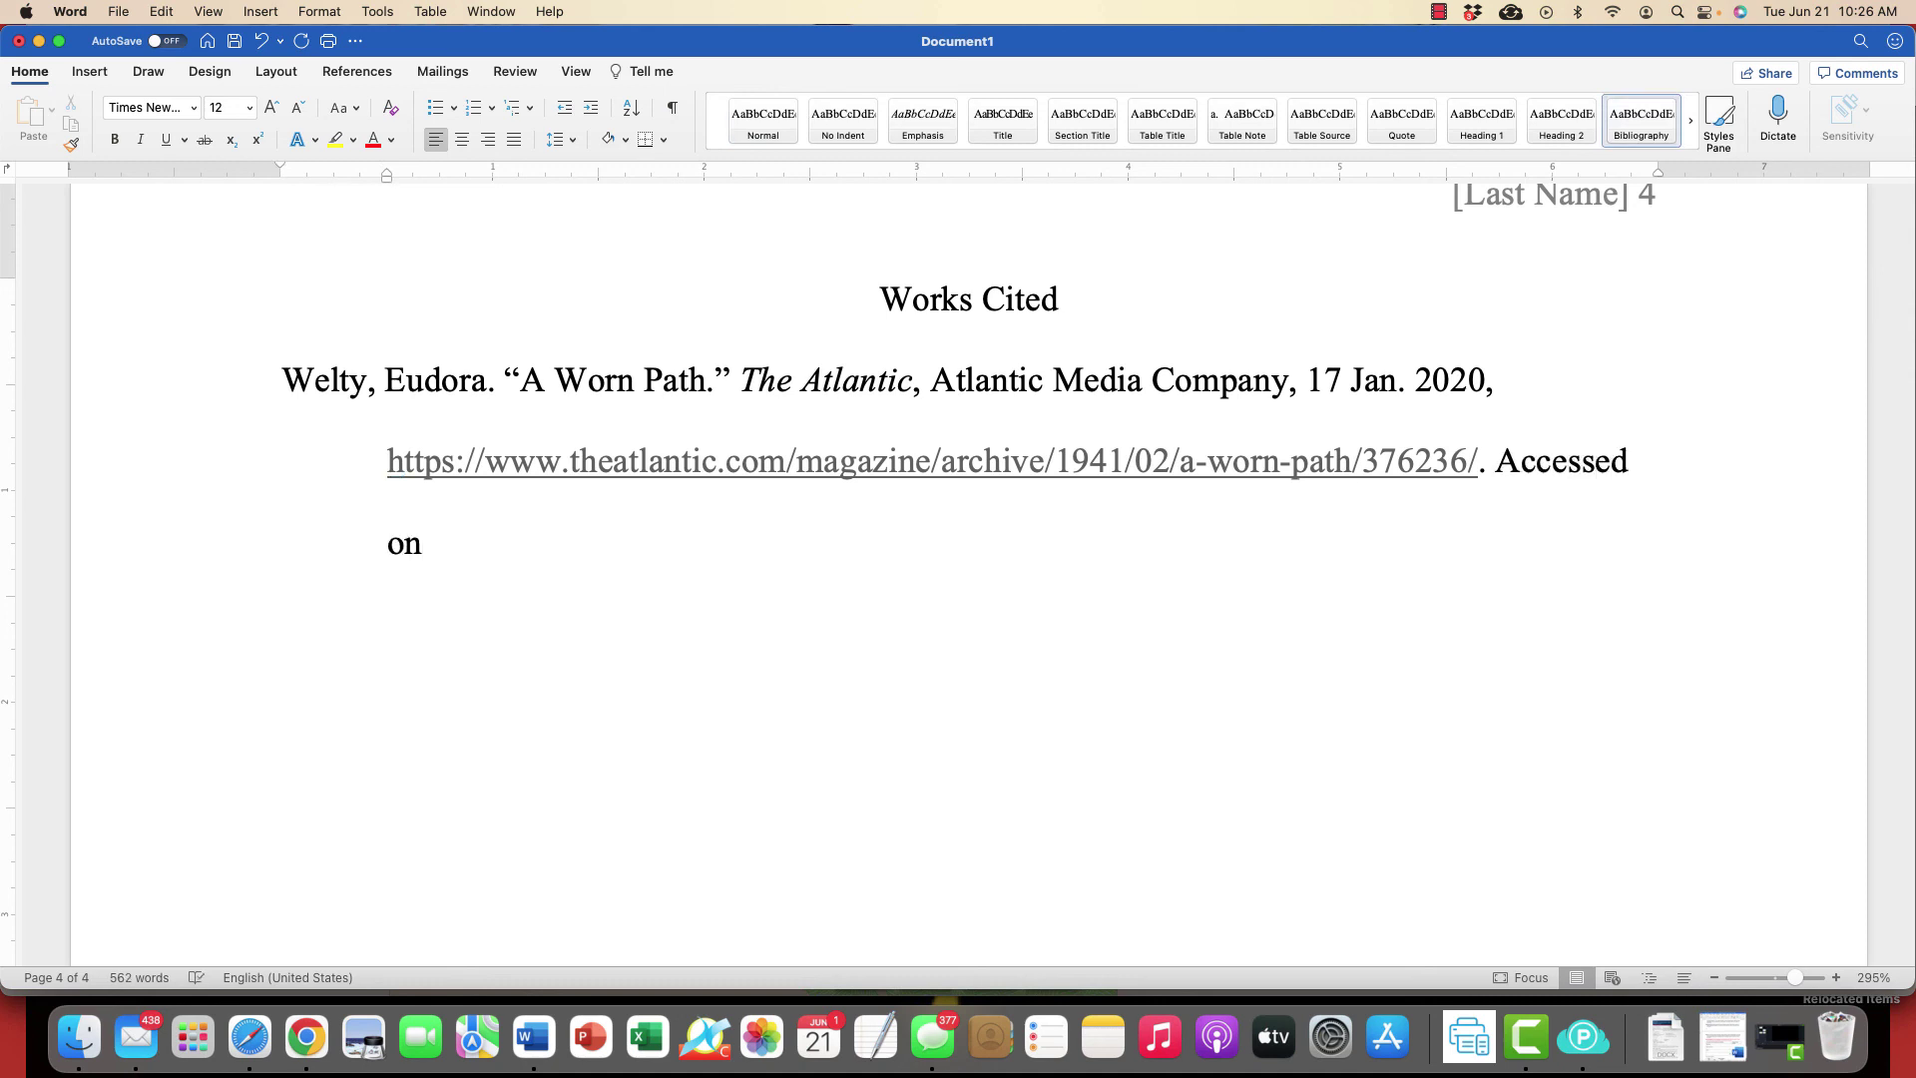
text( 21 Jun 2022.)
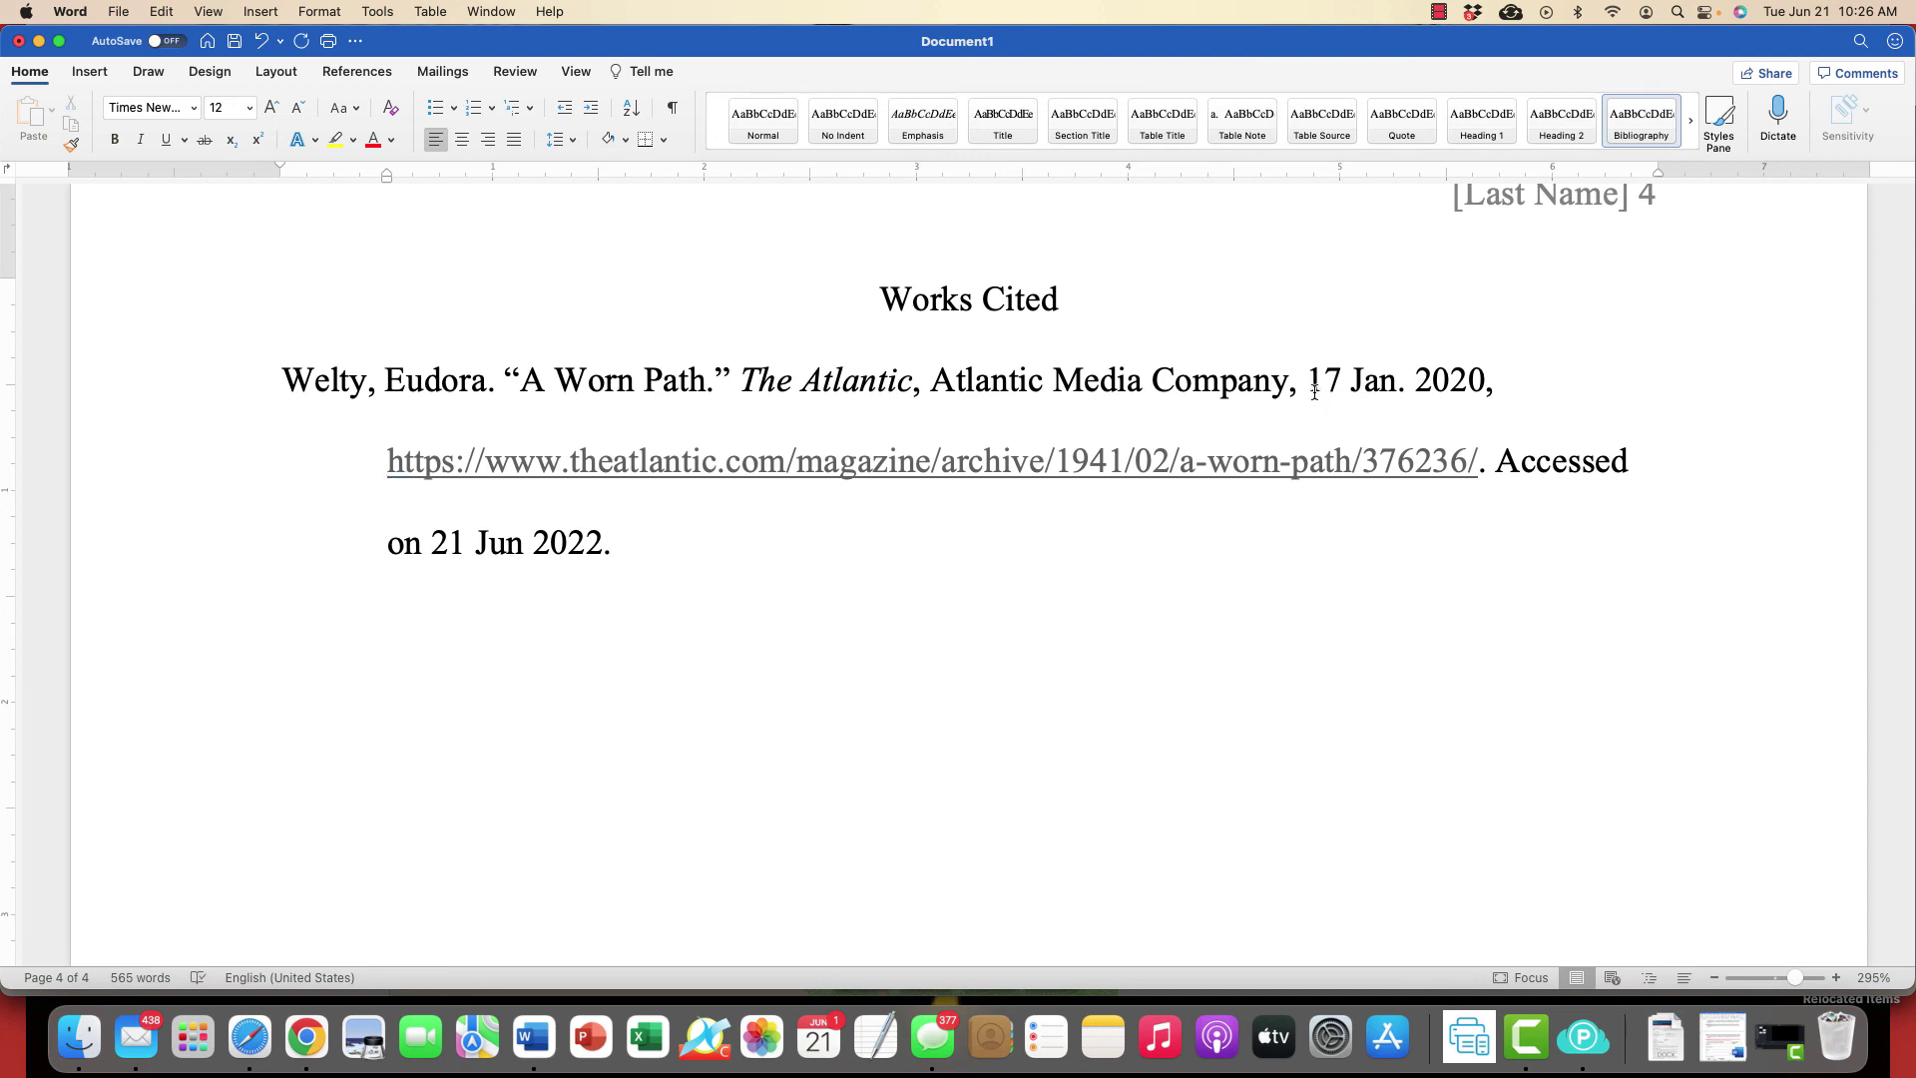
drag(1313, 379, 1462, 371)
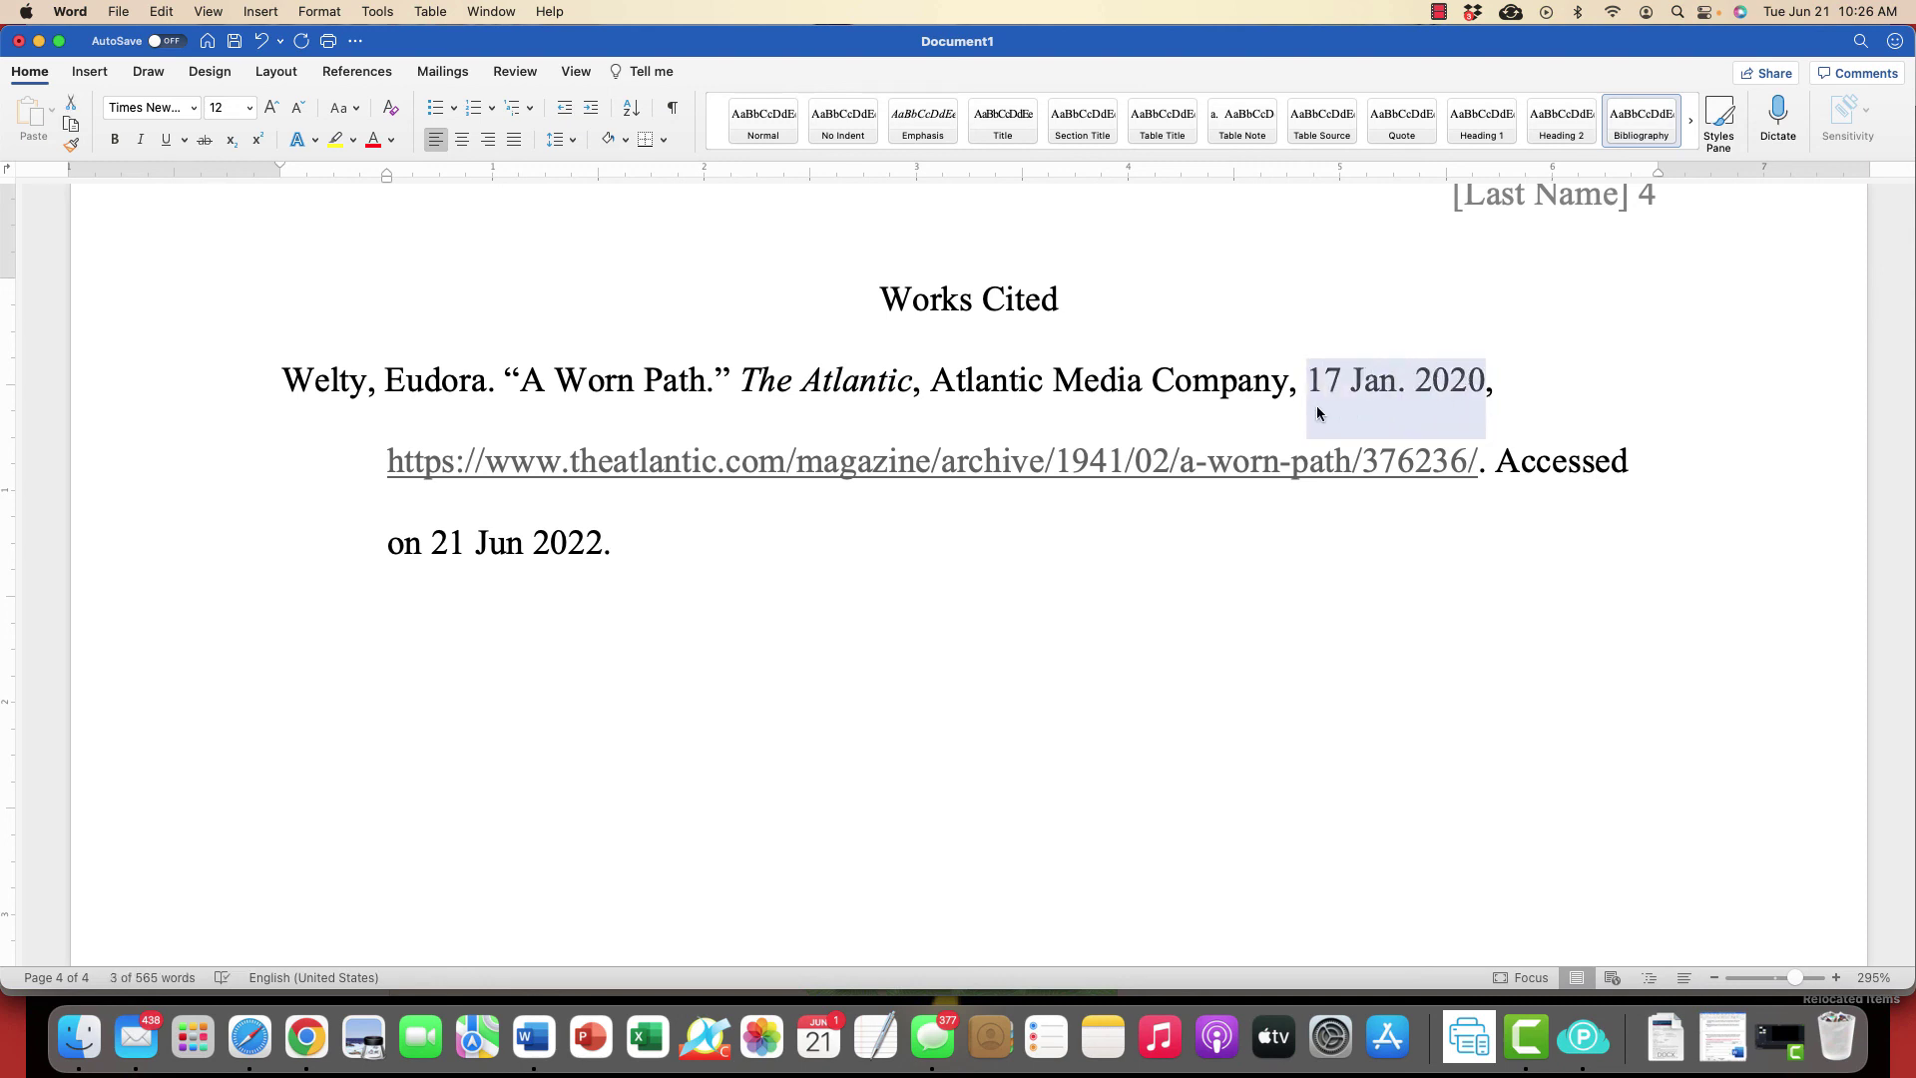
click(522, 536)
text(.)
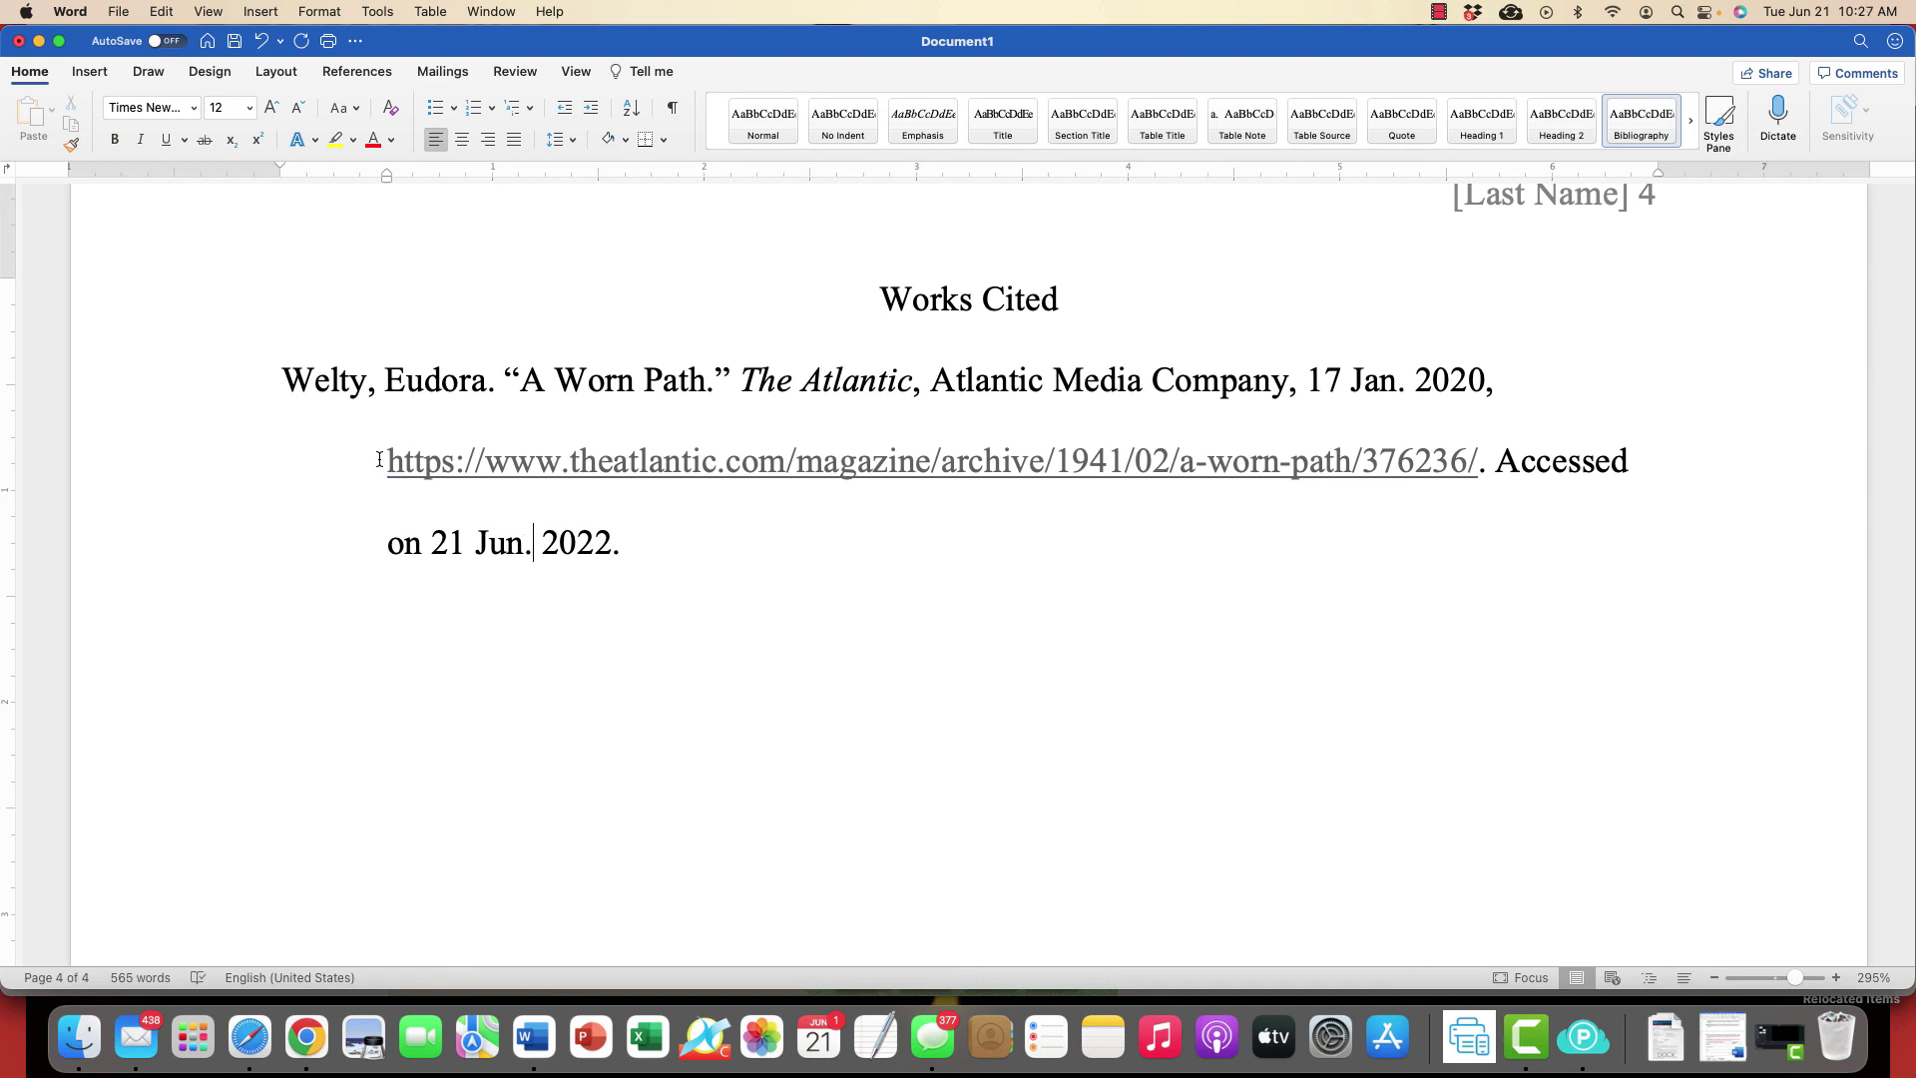
drag(379, 459, 485, 464)
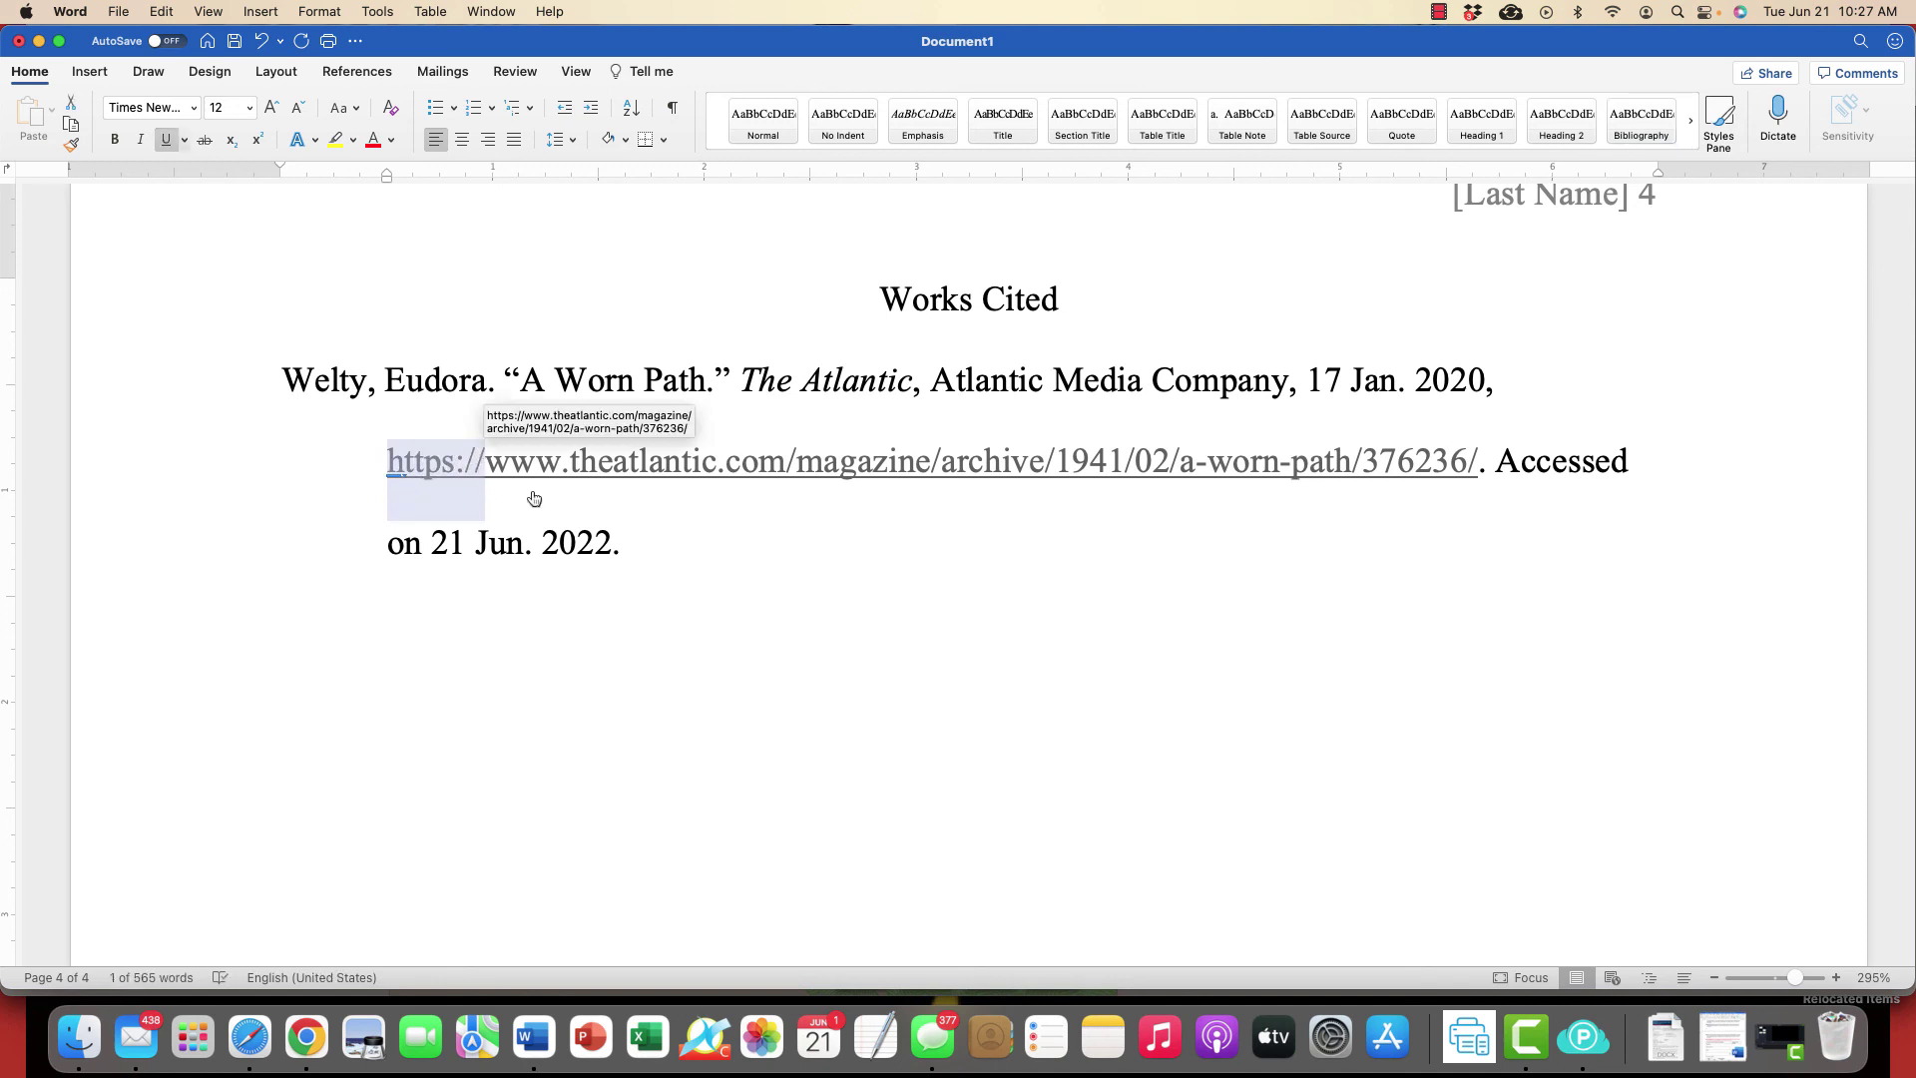
click(679, 556)
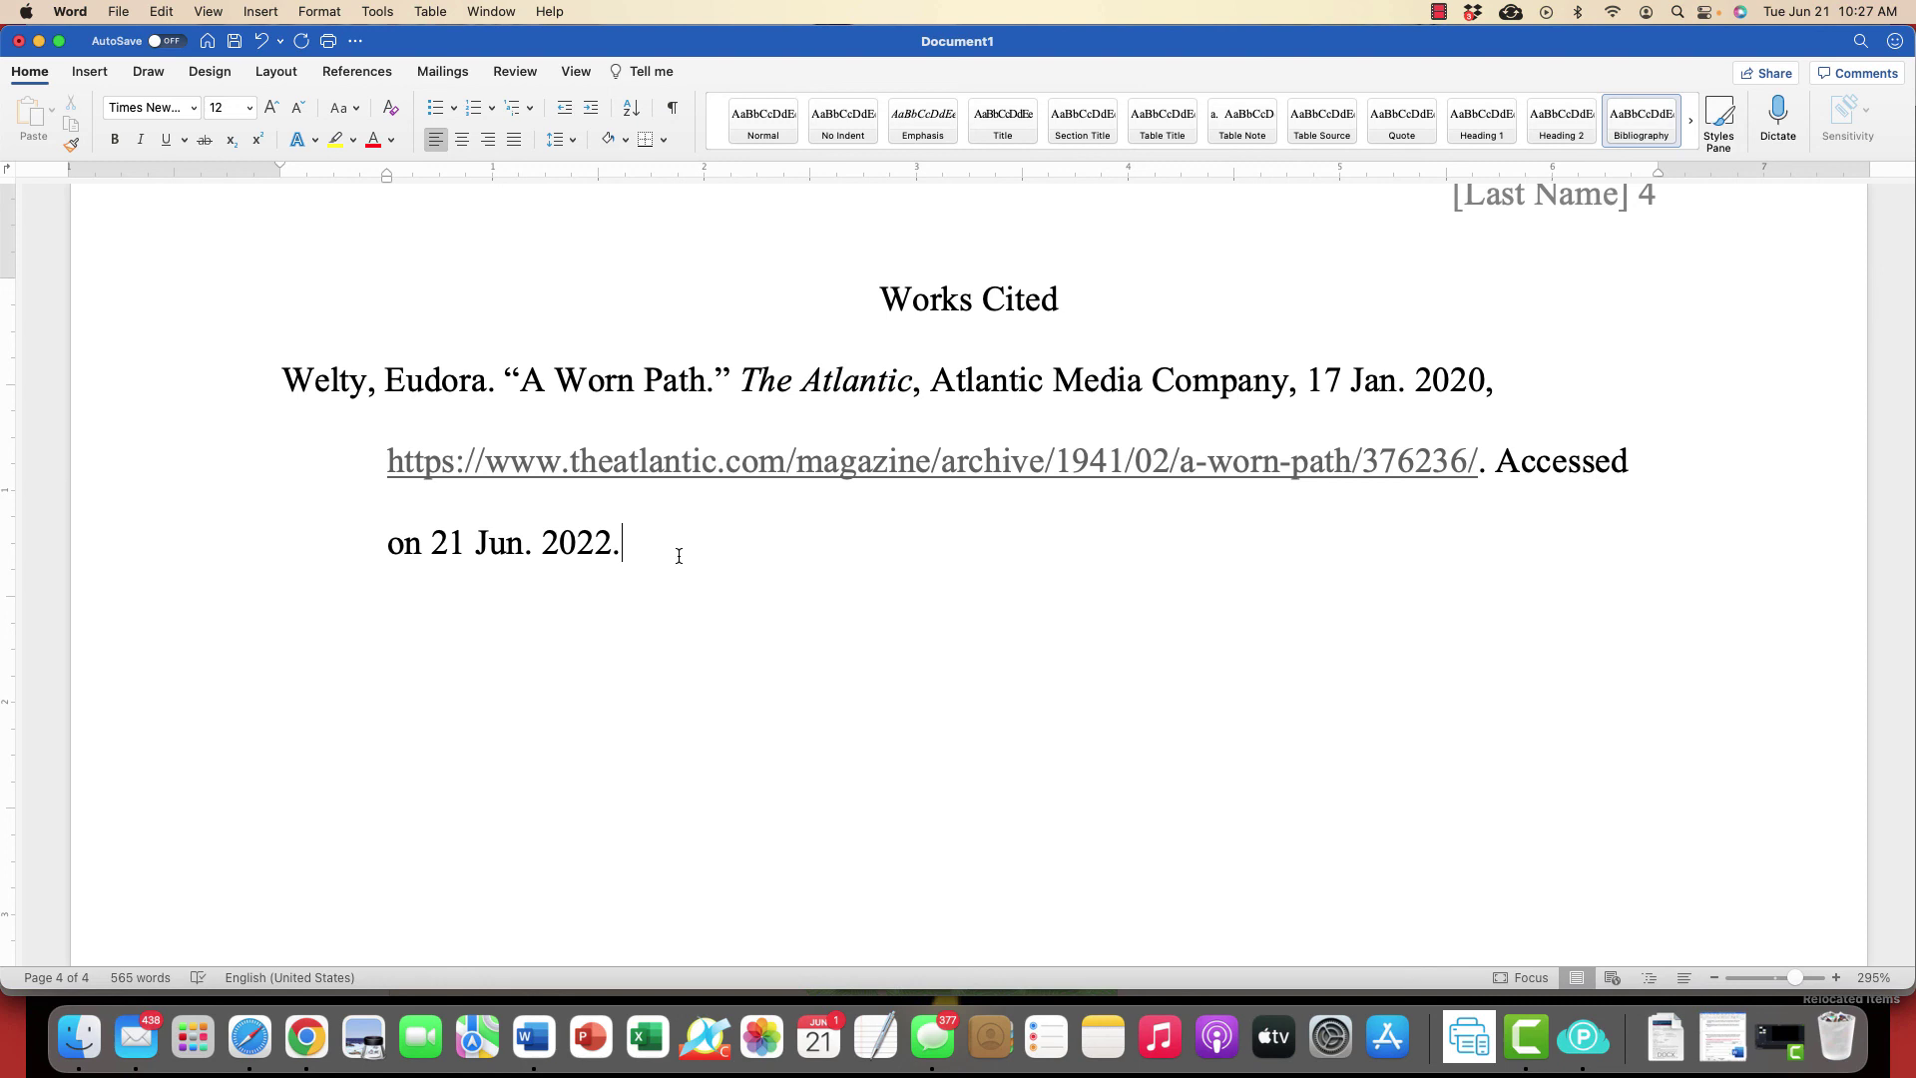
scroll(679, 556, up, 2)
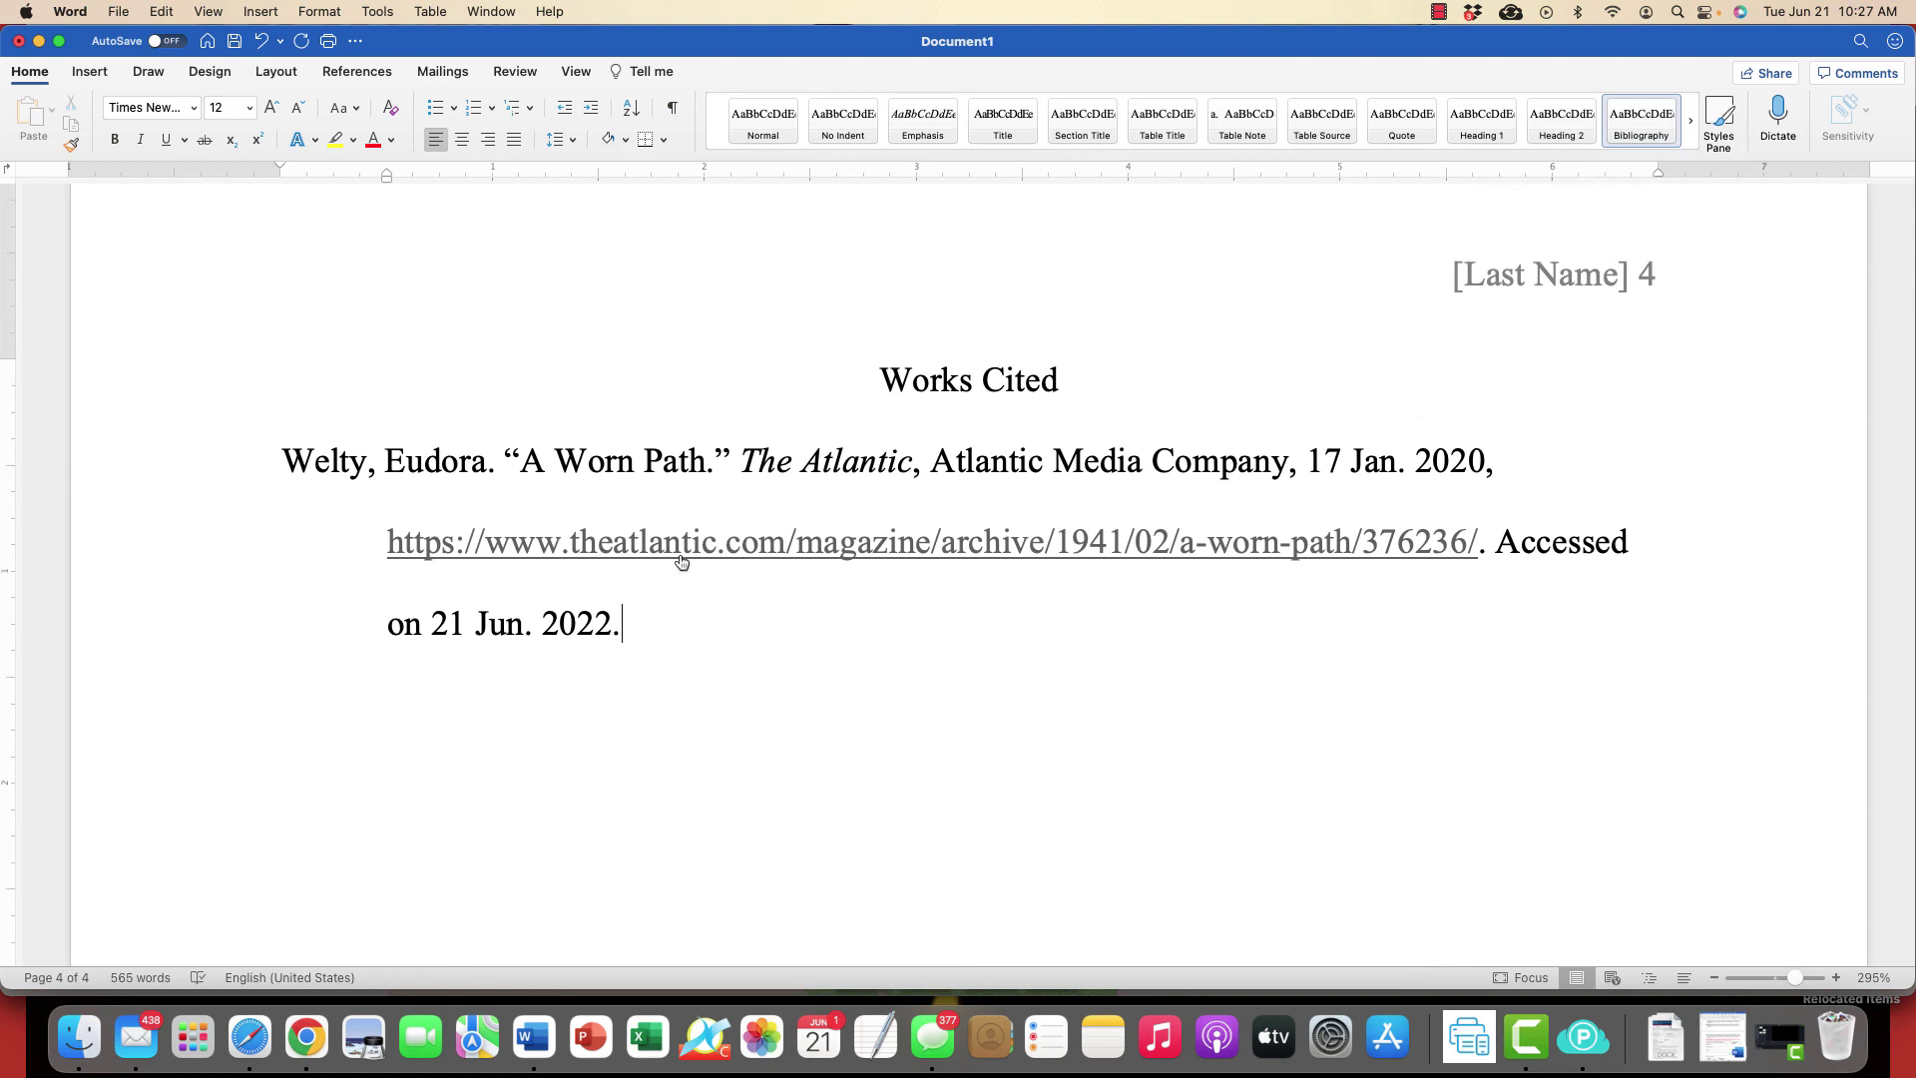